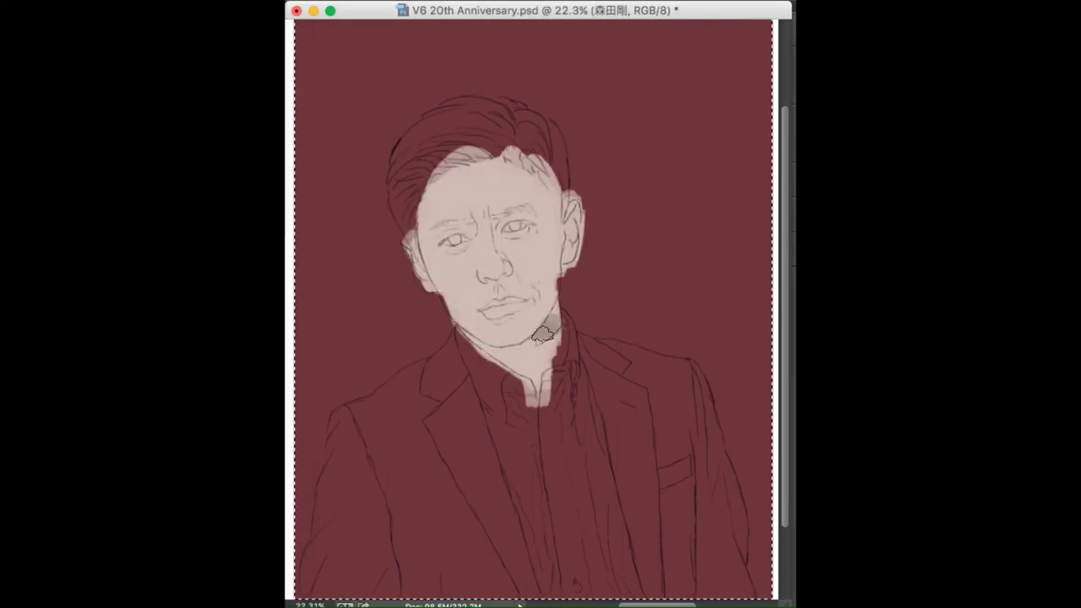
Step: Fill the forehead gap with skin tone, shade the face's right side brown, and paint the shirt white
drag(541, 321, 588, 303)
drag(507, 186, 540, 405)
alt+click(490, 369)
mouse_move(439, 350)
mouse_down()
mouse_move(507, 376)
mouse_move(536, 490)
mouse_up()
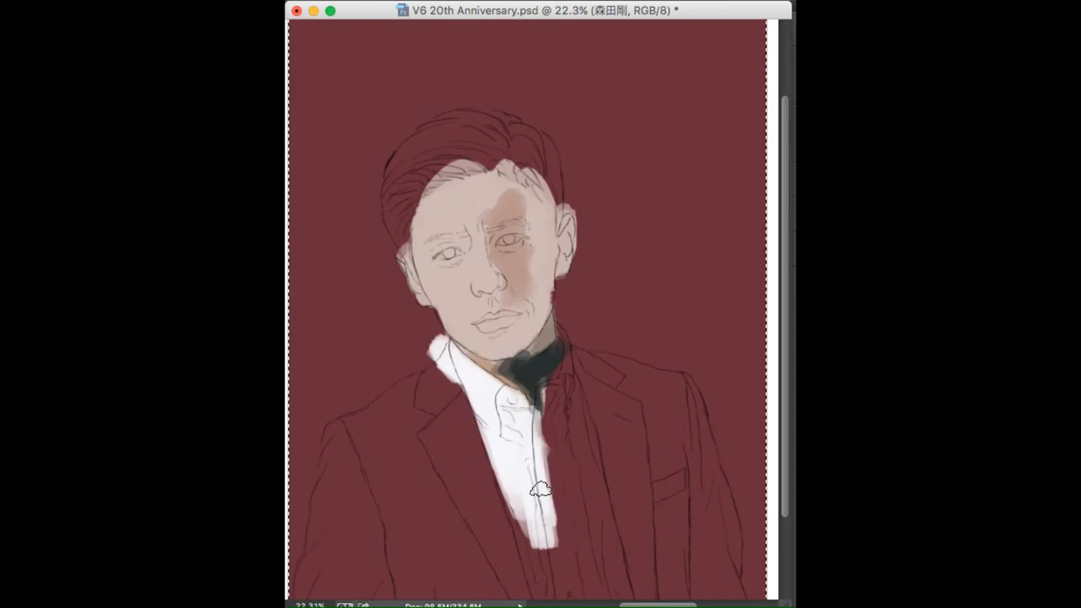
scroll(535, 490, down, 2)
drag(583, 253, 591, 446)
drag(541, 380, 574, 532)
Step: Paint navy across the right side of the suit jacket
drag(540, 321, 656, 439)
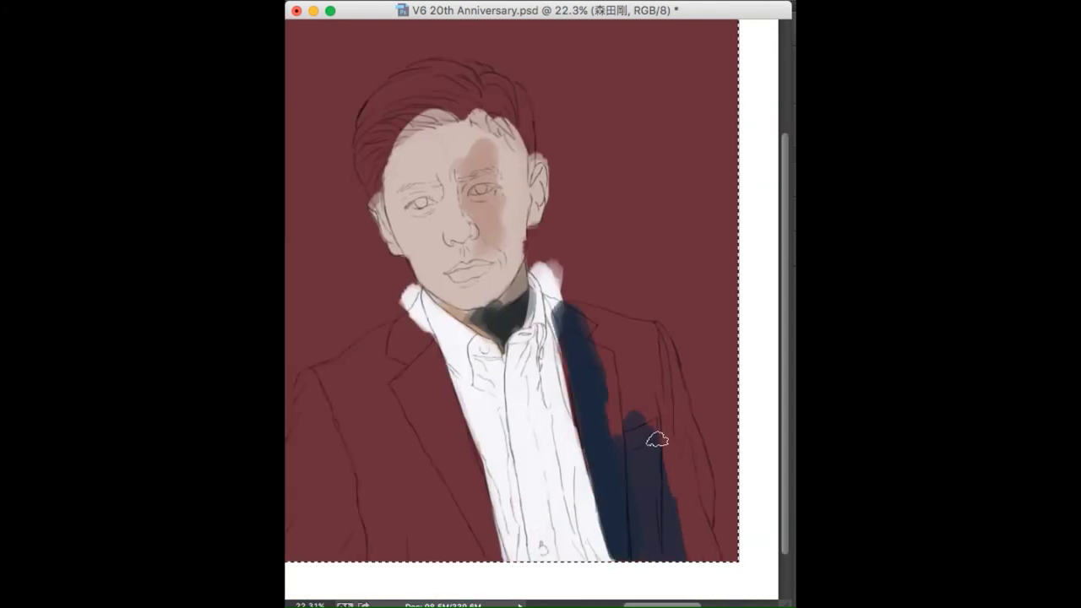
drag(659, 338, 656, 379)
scroll(560, 360, up, 5)
scroll(560, 360, down, 5)
scroll(518, 302, up, 5)
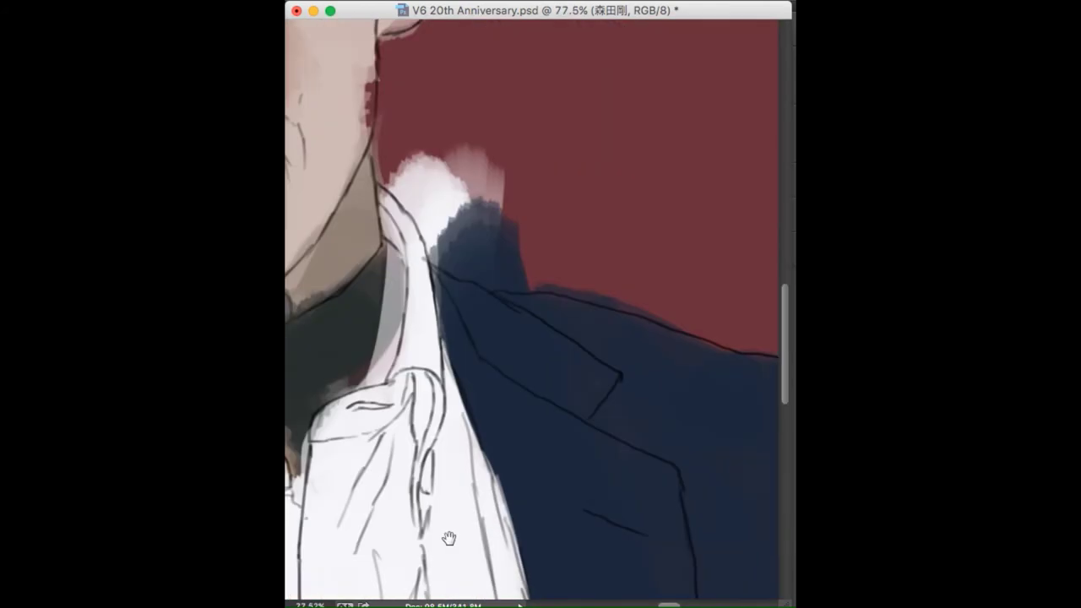
scroll(473, 254, up, 3)
Step: Sample a colour and paint navy over the other shoulder
alt+click(412, 173)
scroll(412, 172, up, 5)
scroll(473, 253, down, 2)
drag(446, 278, 499, 248)
drag(363, 292, 579, 144)
scroll(349, 411, down, 3)
scroll(473, 338, right, 5)
scroll(473, 337, down, 5)
scroll(501, 268, up, 5)
Step: Sample the lapel's navy and cover the left side of the jacket
alt+click(500, 268)
scroll(501, 269, down, 5)
mouse_move(397, 439)
mouse_down()
mouse_move(447, 374)
mouse_move(415, 307)
mouse_move(604, 479)
mouse_up()
scroll(604, 479, up, 5)
Step: Sample a dark colour near the neck and paint navy into the hair
alt+click(540, 181)
scroll(541, 181, up, 3)
scroll(473, 338, down, 5)
mouse_move(507, 135)
mouse_down()
mouse_move(531, 165)
mouse_move(394, 231)
mouse_move(591, 194)
mouse_move(625, 287)
mouse_move(394, 228)
mouse_move(489, 207)
mouse_move(395, 188)
mouse_up()
scroll(395, 188, up, 1)
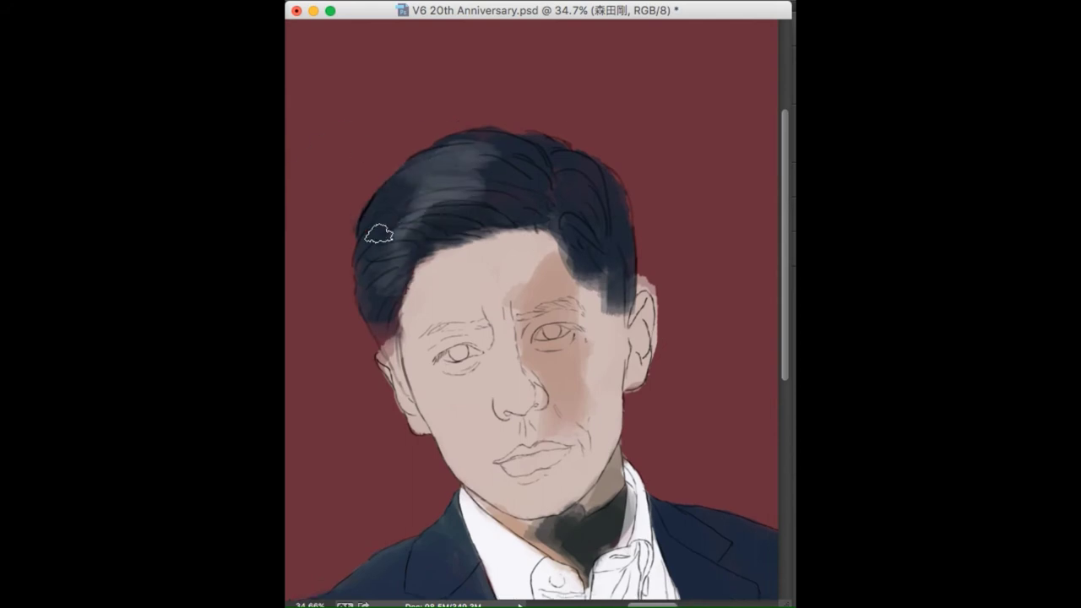
scroll(591, 296, up, 5)
scroll(507, 355, down, 3)
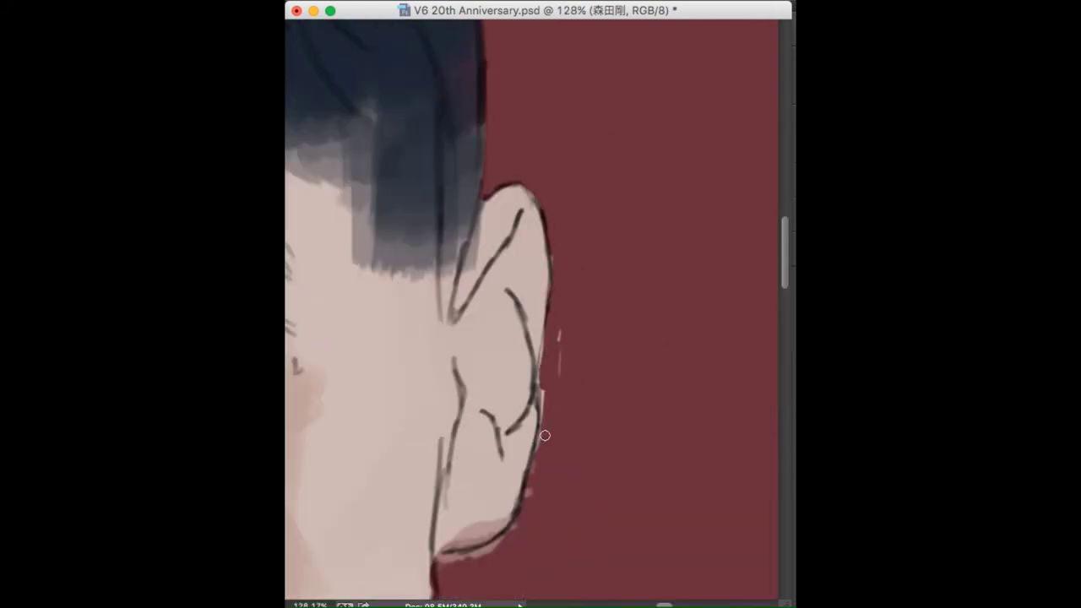
scroll(489, 369, down, 3)
scroll(490, 369, up, 3)
scroll(489, 369, down, 5)
scroll(465, 340, up, 1)
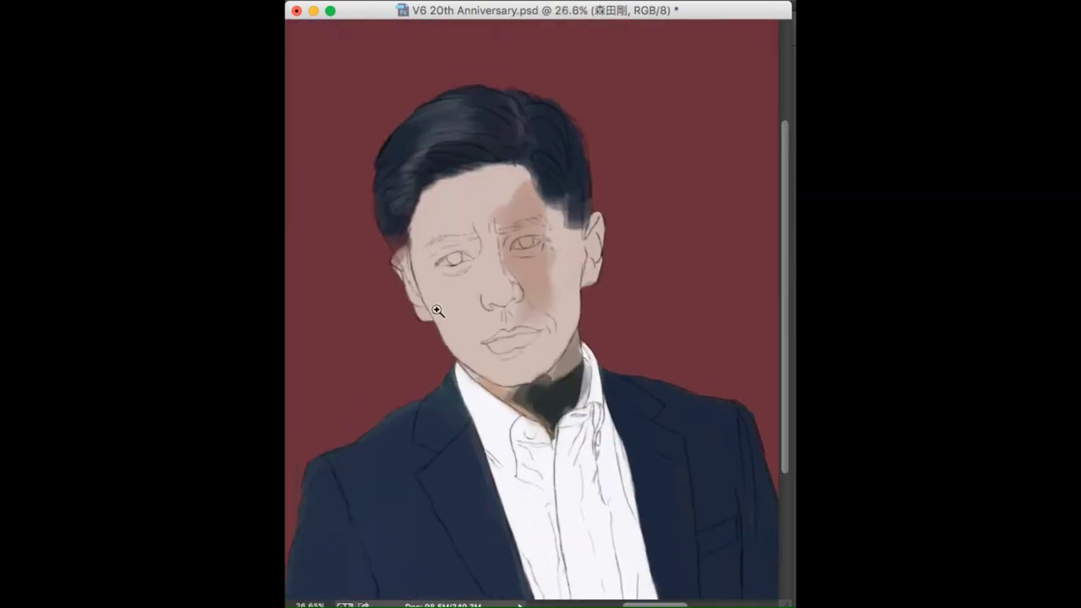
scroll(465, 340, up, 2)
scroll(465, 339, up, 4)
Step: Paint the iris dark navy and dab a white highlight on it
key(F7)
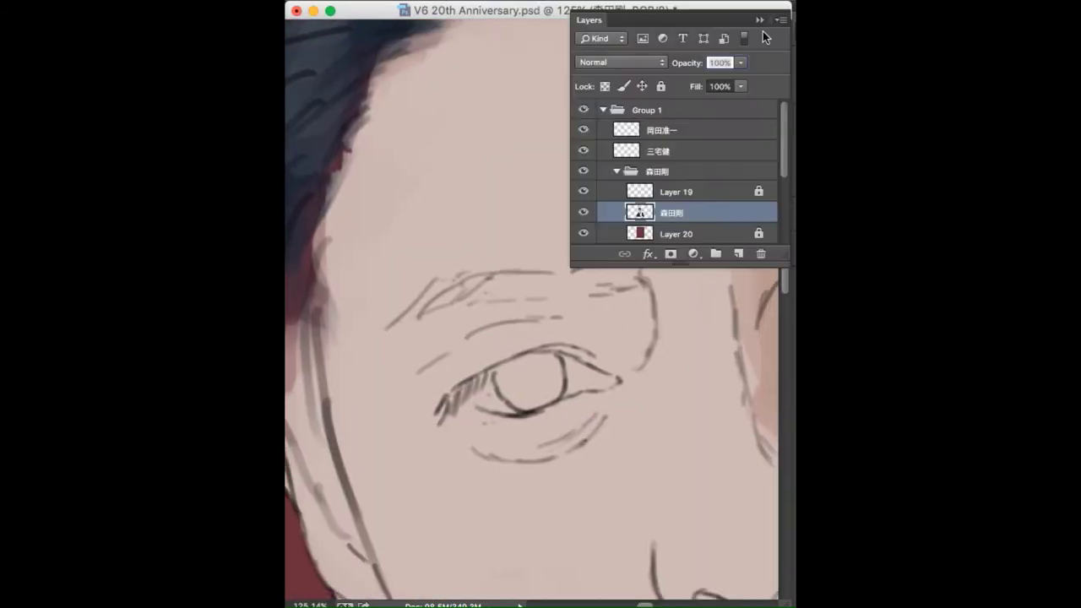
key(F7)
drag(507, 376, 545, 385)
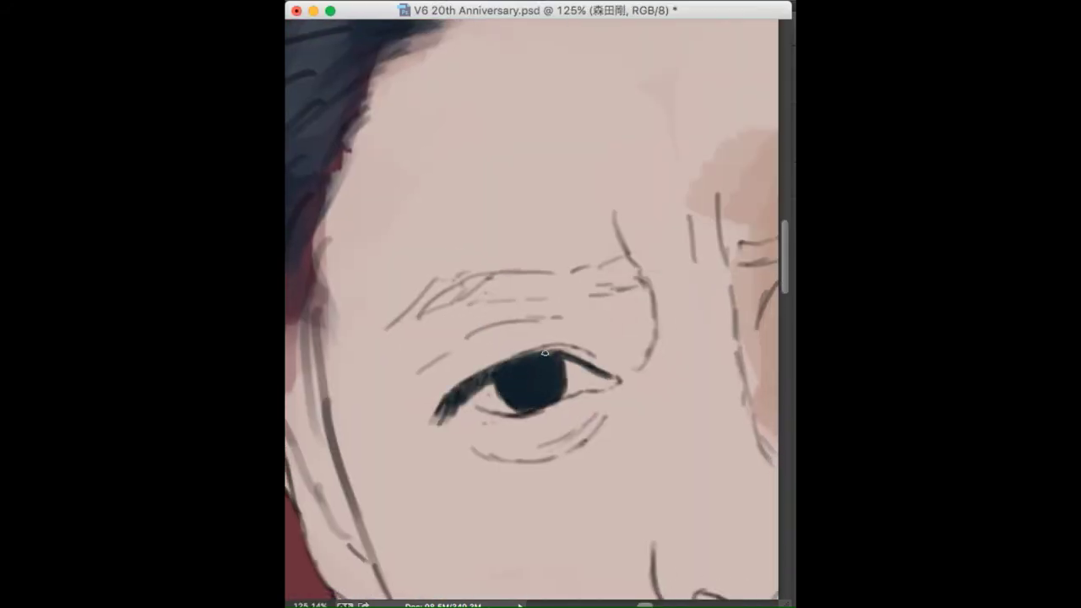
drag(491, 390, 505, 409)
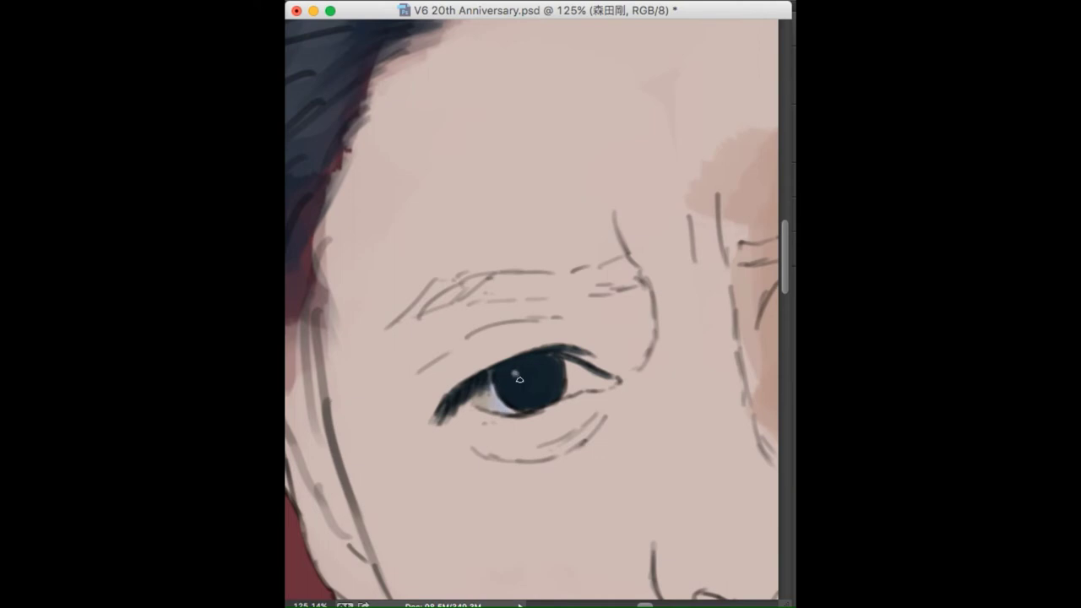
click(517, 374)
Step: Highlight the inner eye corner, warm it with yellowish tan, and paint the lower eyelid pink
scroll(520, 380, right, 2)
click(572, 373)
drag(570, 355, 584, 375)
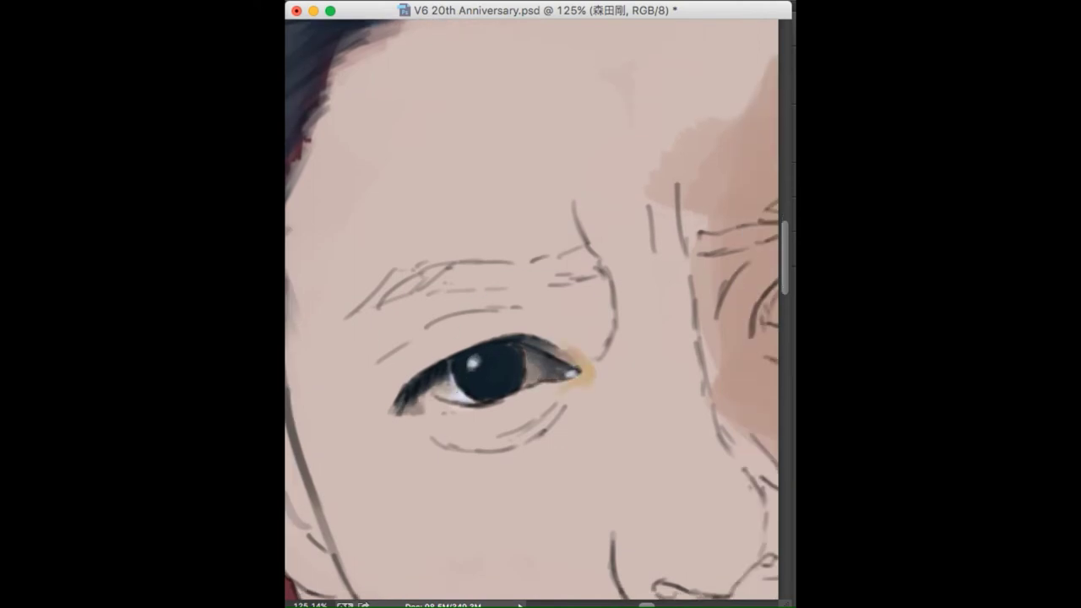
drag(451, 413, 501, 406)
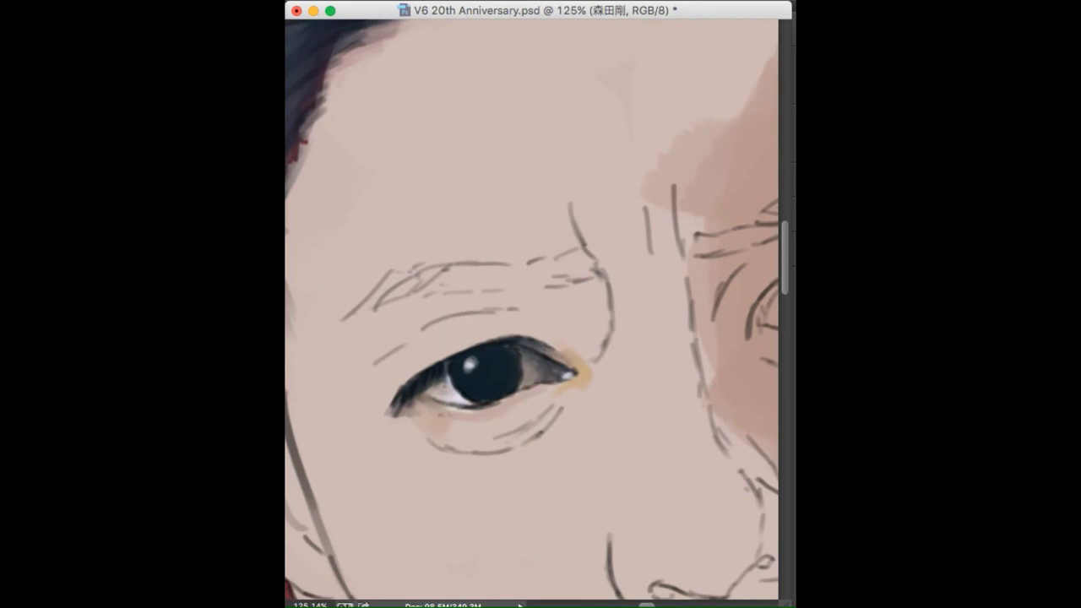
Step: Lower the sketch layer's opacity so the sketch lines are much fainter
key(F7)
drag(713, 83, 694, 83)
key(F7)
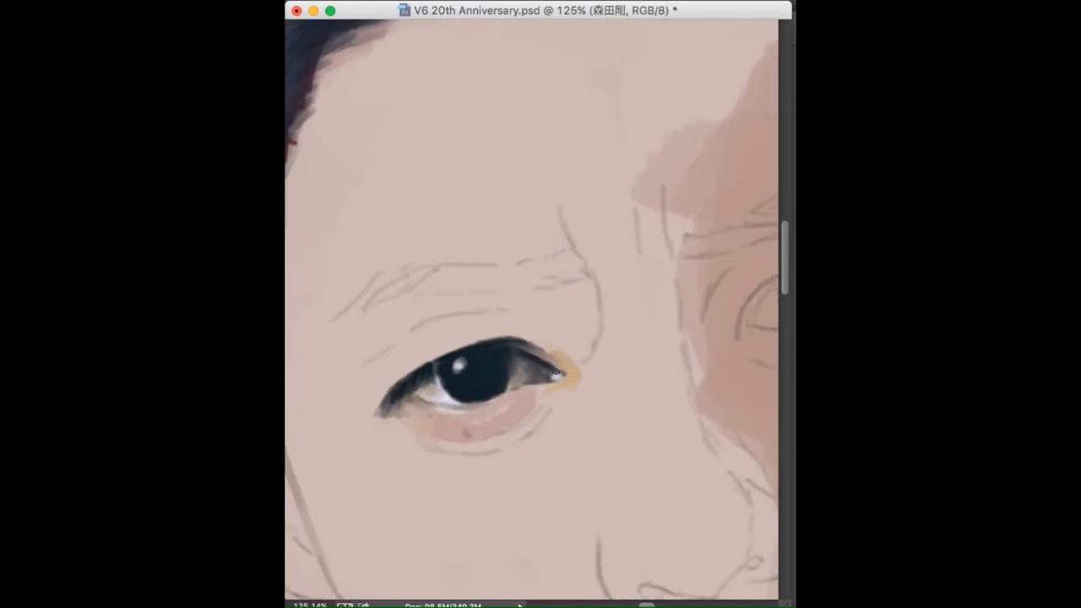
Step: Touch up the lower eyelid with a lighter tone and paint a dark eyebrow over the brow sketch
drag(511, 386, 469, 348)
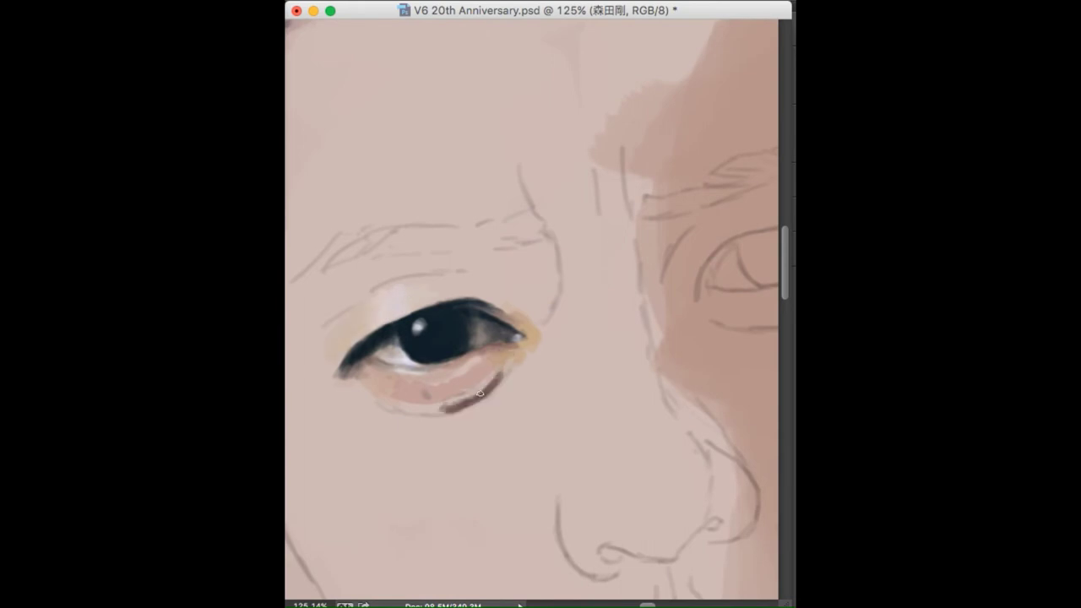
mouse_move(488, 414)
mouse_down()
mouse_move(386, 409)
mouse_move(447, 386)
mouse_move(451, 428)
mouse_up()
alt+click(417, 386)
mouse_move(313, 283)
mouse_down()
mouse_move(558, 245)
mouse_move(546, 323)
mouse_up()
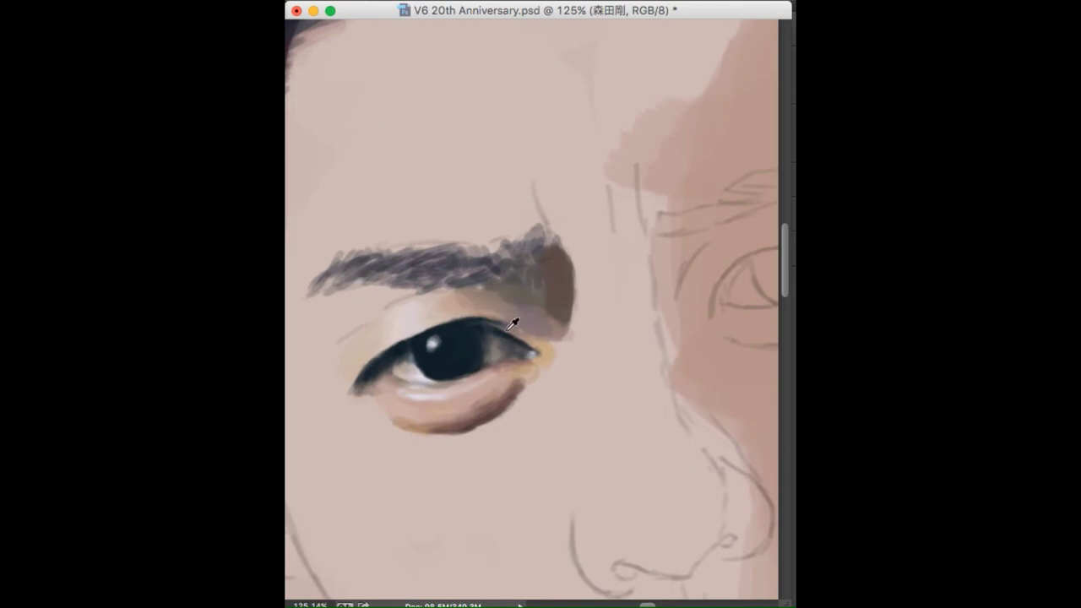
Step: Darken the inner end of the eyebrow
scroll(473, 312, down, 1)
scroll(448, 287, down, 2)
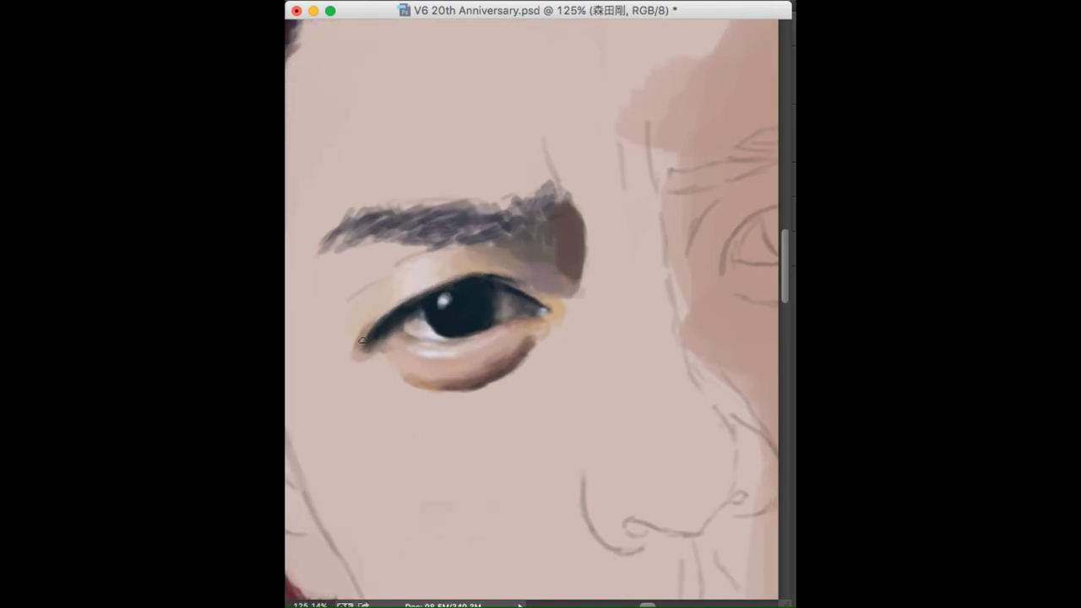
scroll(353, 328, down, 2)
drag(518, 178, 570, 221)
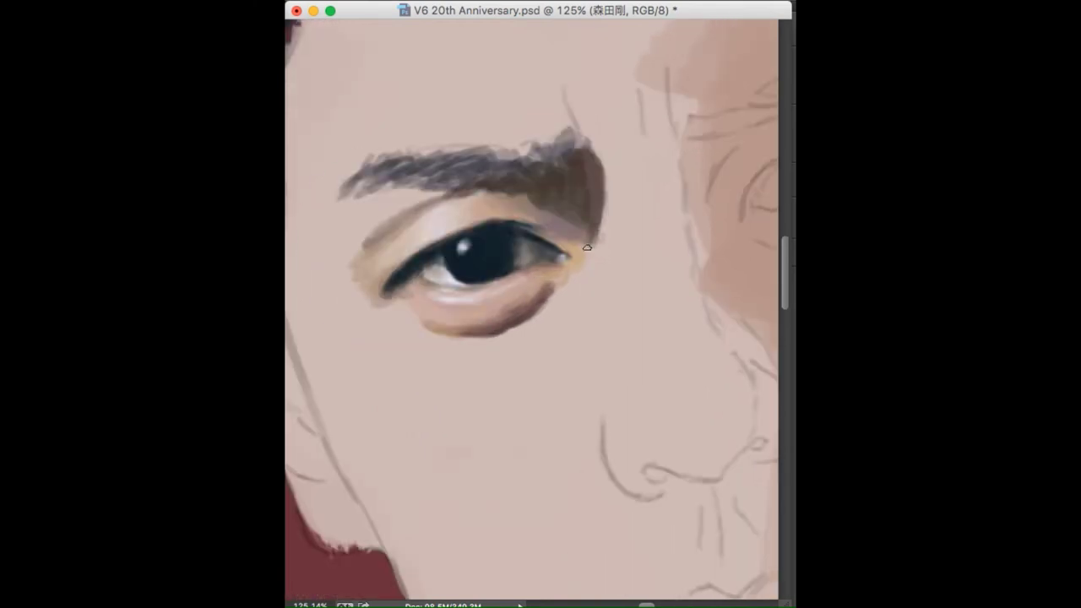
scroll(531, 219, up, 1)
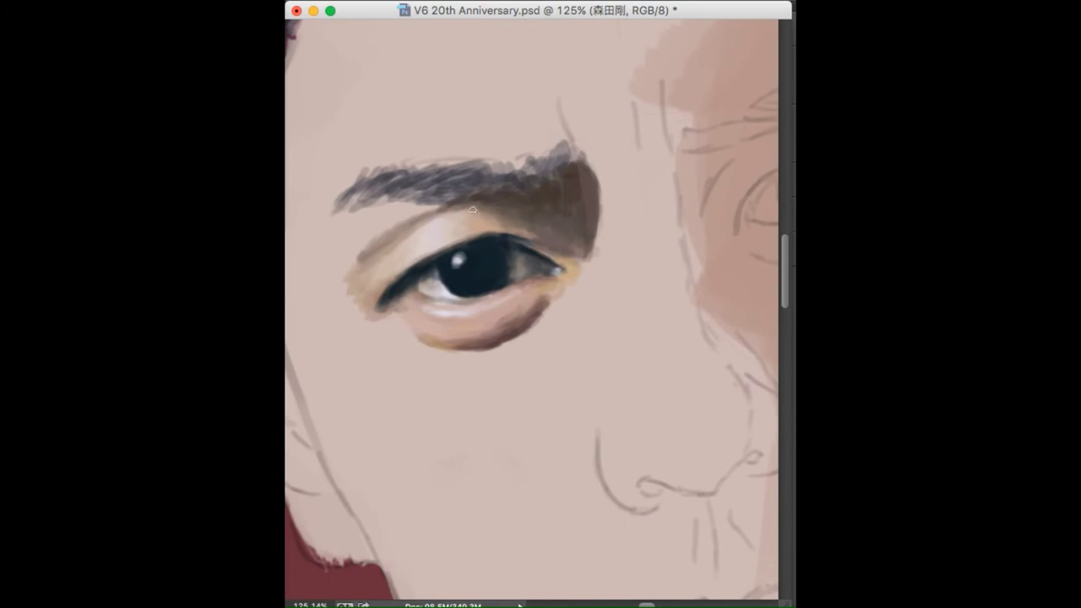
scroll(482, 176, left, 3)
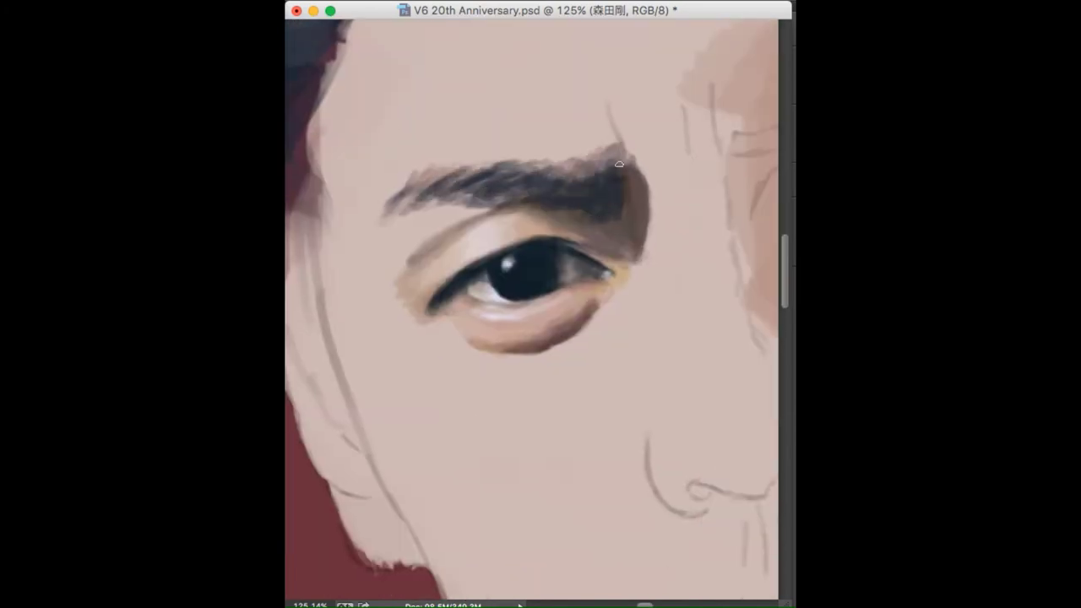
scroll(591, 185, up, 2)
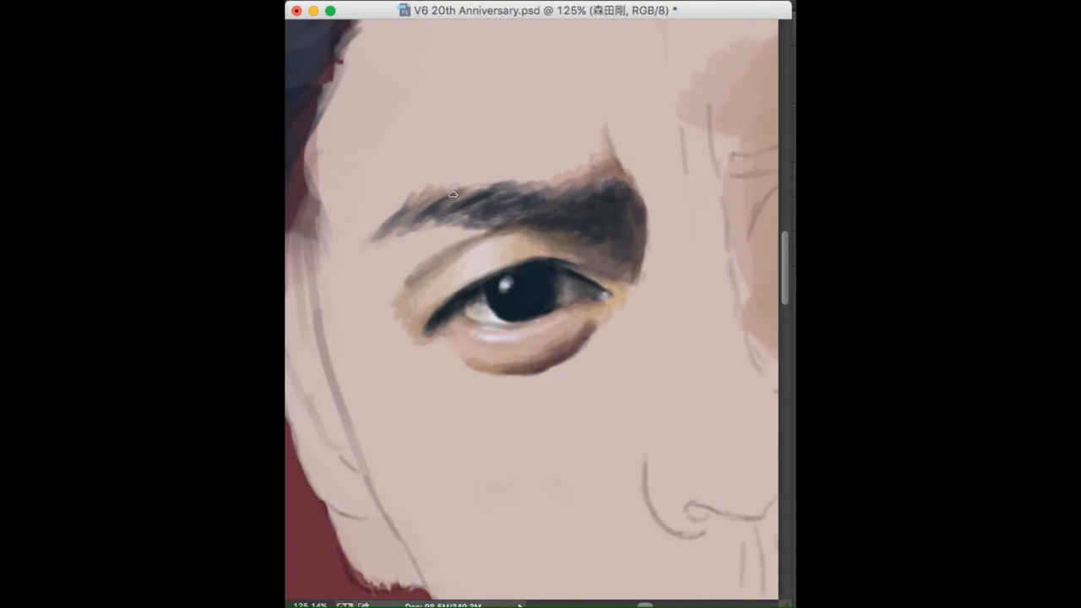
scroll(403, 236, up, 3)
Step: Shade light tan between eyebrow and eye and down the eye's left side
mouse_move(395, 315)
mouse_down()
mouse_move(458, 270)
mouse_move(438, 288)
mouse_up()
drag(426, 324, 414, 397)
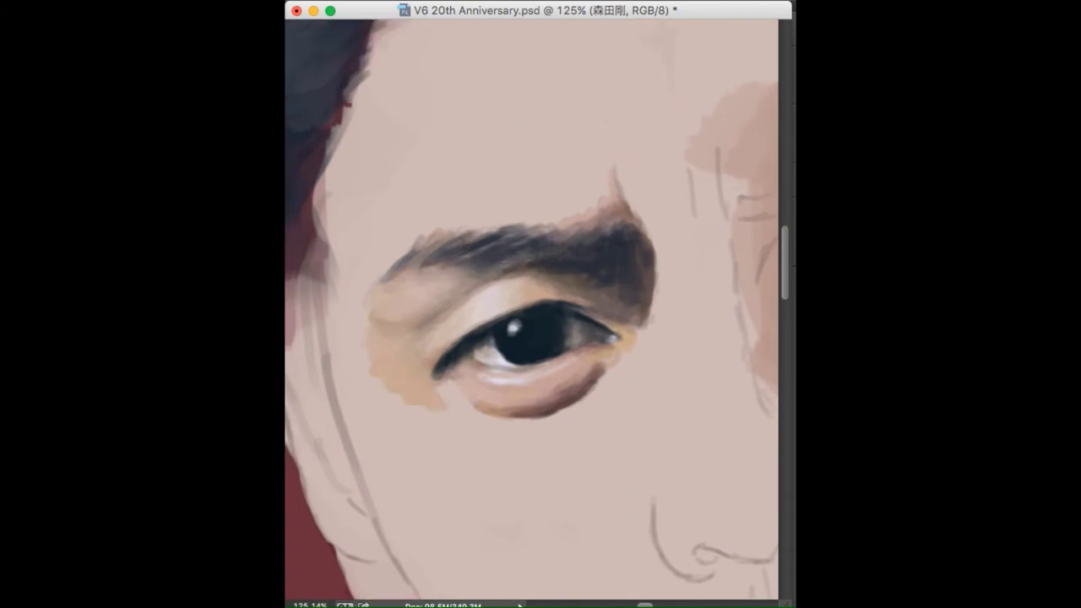
alt+click(470, 351)
scroll(422, 429, right, 3)
alt+click(402, 381)
scroll(396, 380, left, 3)
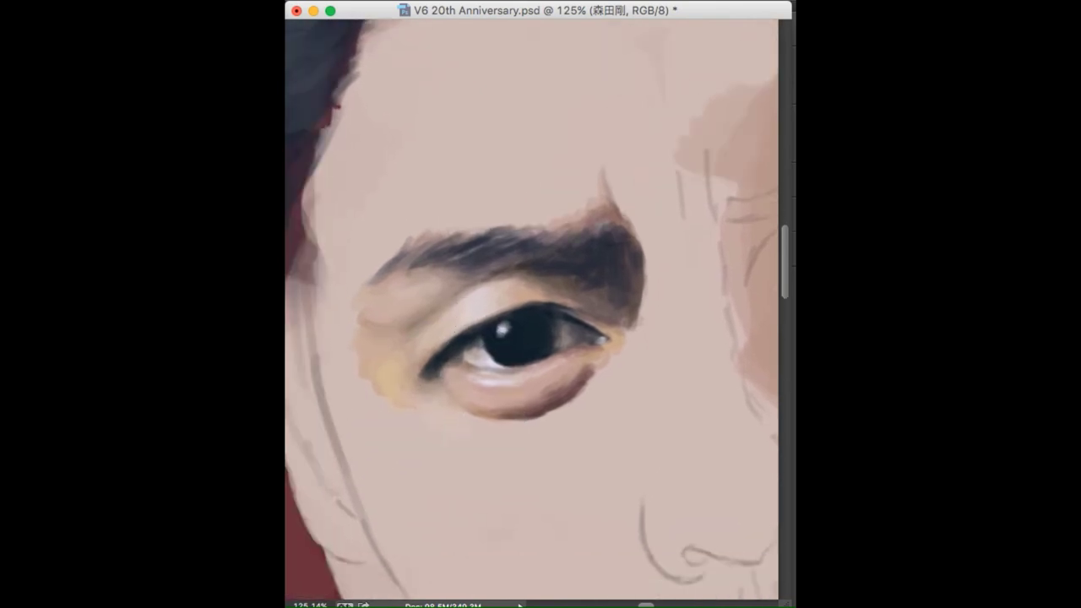
Step: Paint tan from the temple down the cheek and brighten the skin above the eyebrow
drag(333, 211, 378, 503)
drag(432, 209, 554, 203)
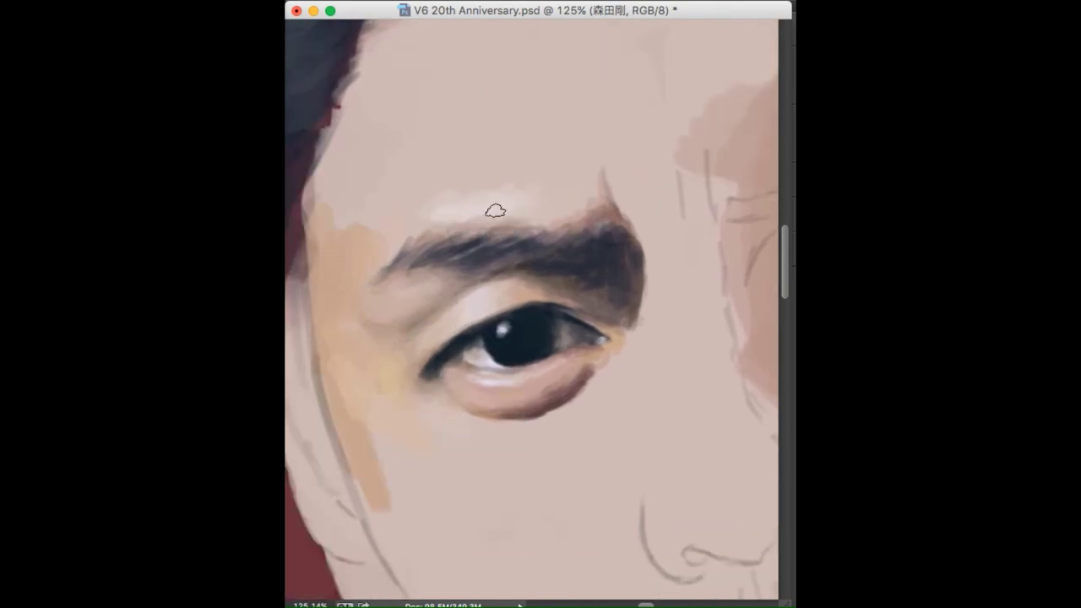
scroll(495, 211, up, 3)
drag(351, 135, 328, 228)
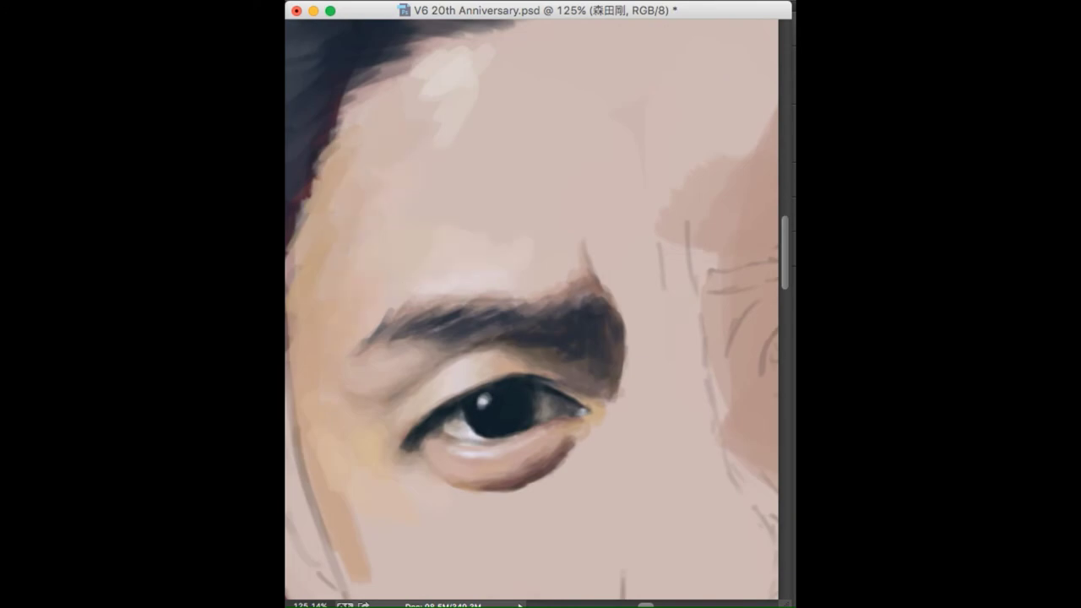
scroll(487, 251, right, 3)
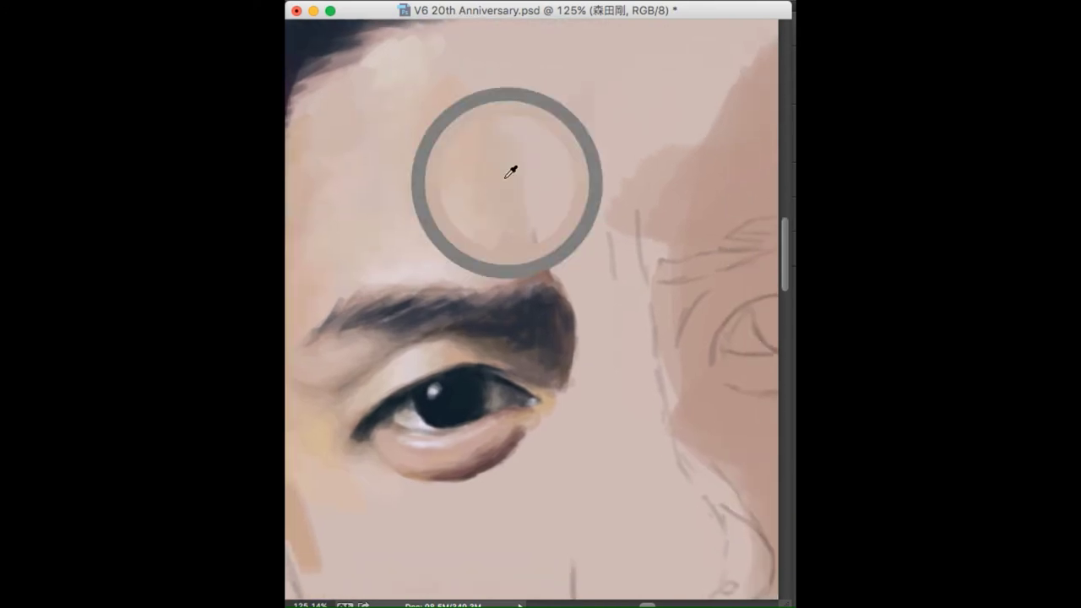
Step: Add a small tan stroke near the eyebrow's tail
scroll(507, 168, up, 3)
drag(561, 448, 536, 362)
scroll(536, 363, down, 3)
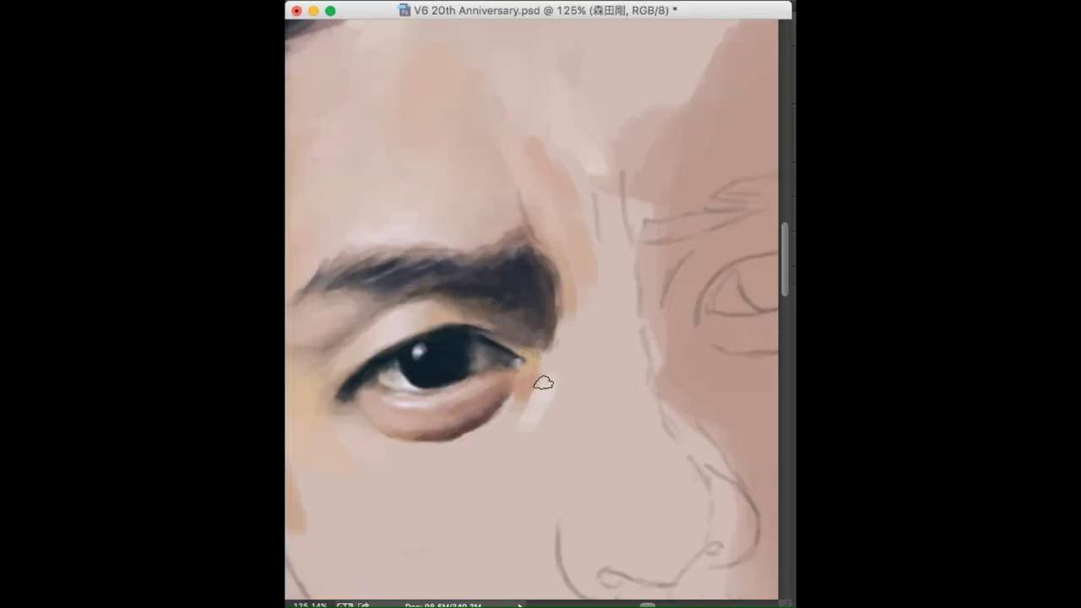
scroll(560, 358, left, 3)
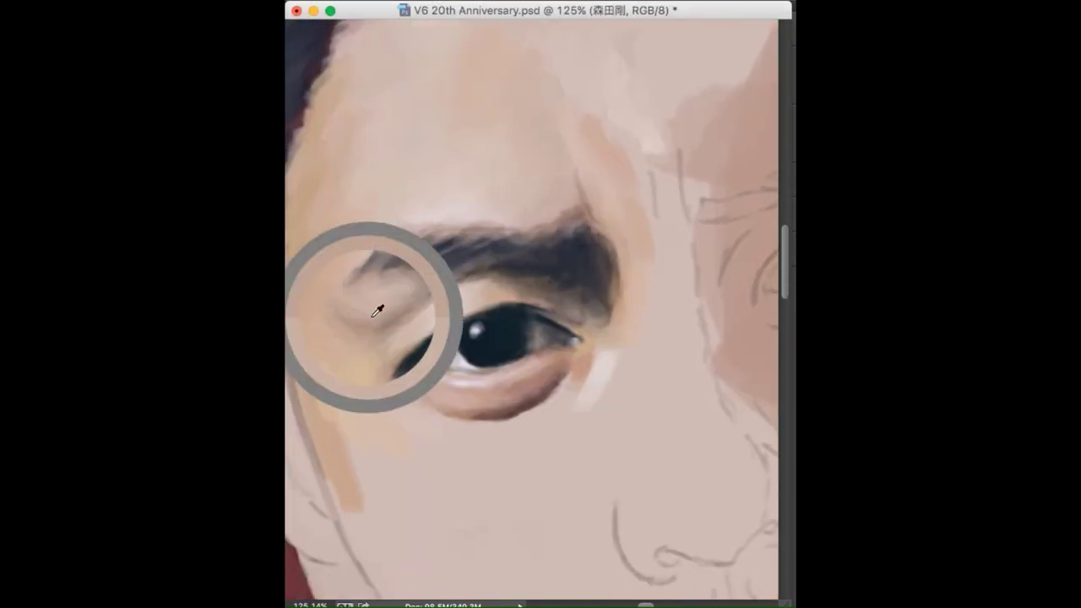
scroll(374, 284, down, 3)
scroll(413, 392, up, 3)
scroll(413, 392, right, 5)
scroll(413, 392, down, 3)
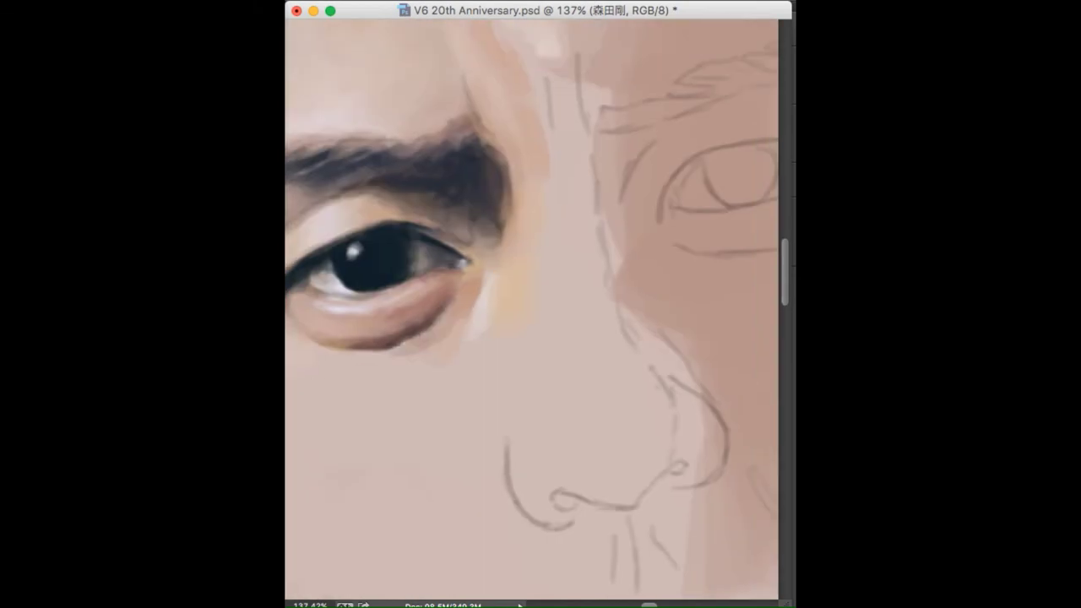
scroll(389, 354, left, 3)
Step: Sample skin below the eye and dab pale highlights onto the cheek there
alt+click(385, 358)
scroll(418, 360, left, 3)
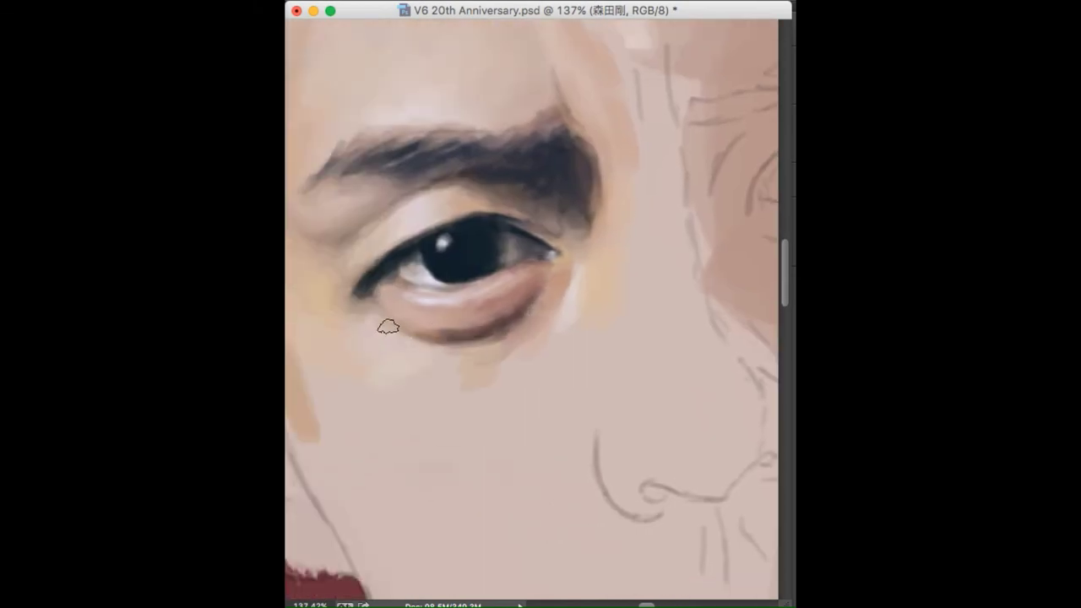
scroll(444, 362, up, 2)
scroll(445, 361, right, 1)
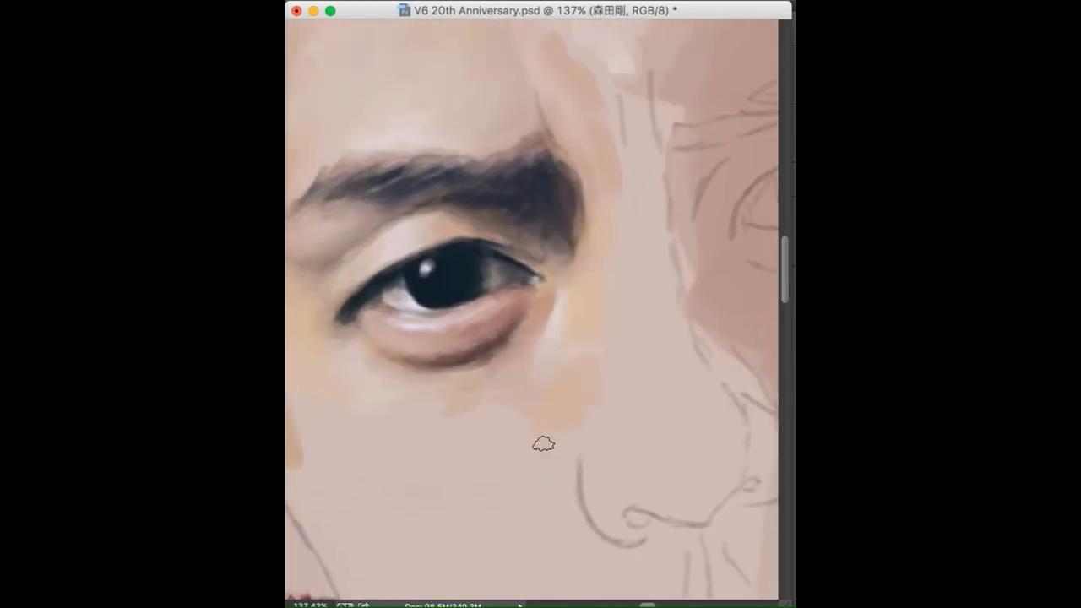
scroll(544, 443, down, 3)
scroll(543, 444, left, 2)
drag(509, 372, 519, 393)
drag(439, 333, 402, 355)
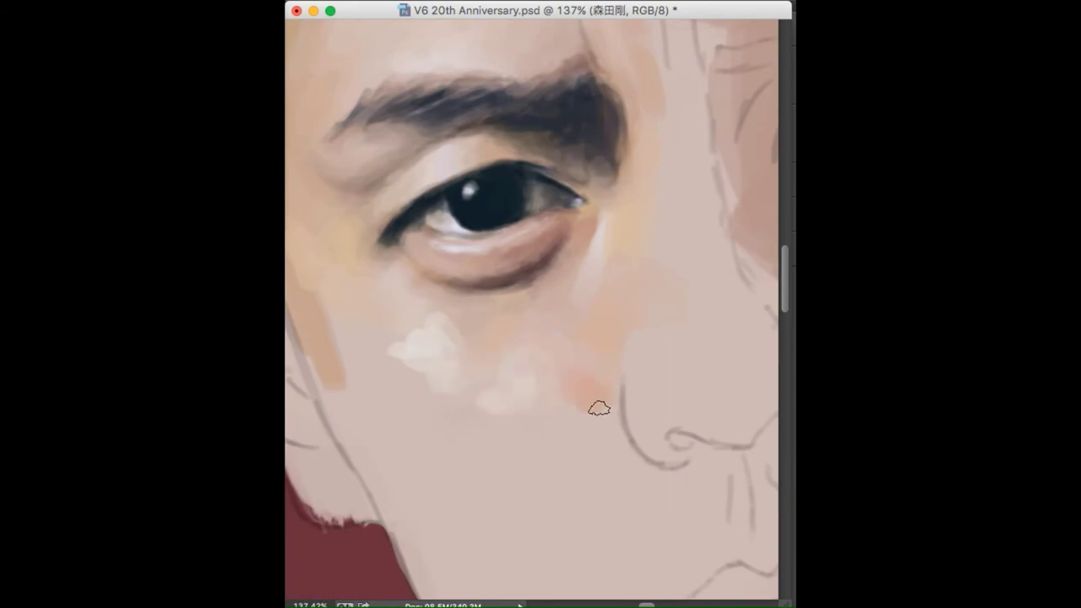
scroll(599, 409, down, 3)
scroll(333, 222, up, 3)
scroll(333, 223, left, 1)
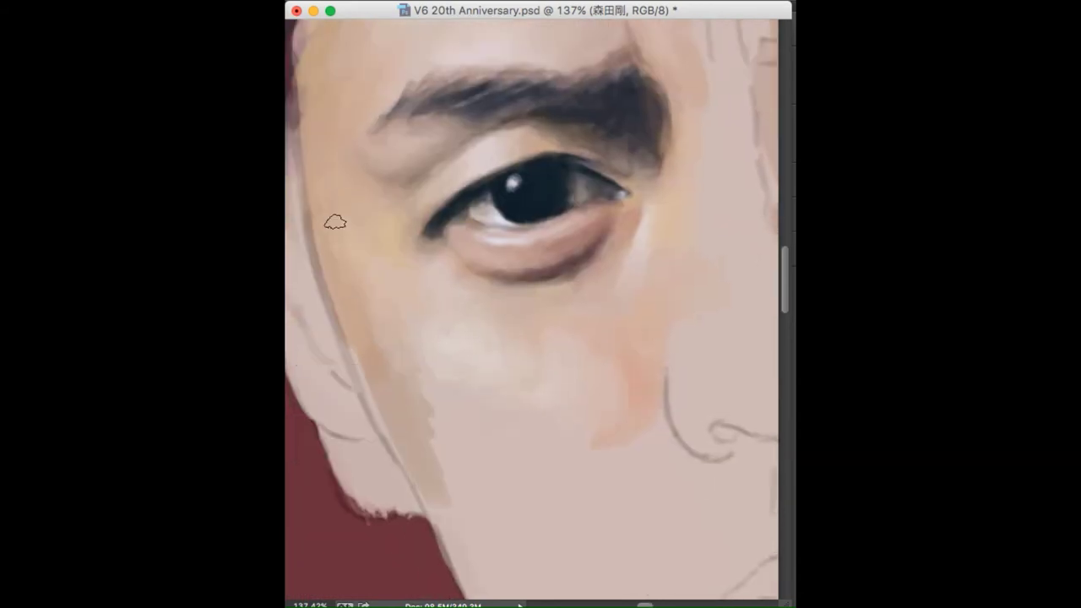
scroll(333, 222, down, 3)
scroll(333, 222, right, 2)
Step: Paint a darker skin tone down the cheek below the eye
drag(380, 338, 514, 416)
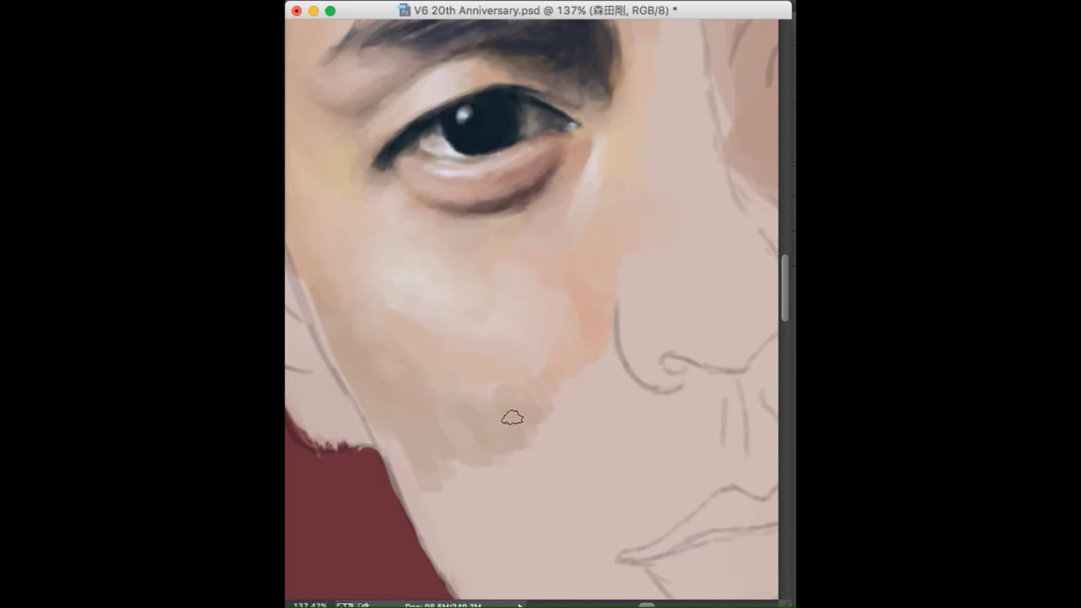
scroll(410, 400, up, 1)
scroll(329, 378, right, 2)
scroll(519, 344, up, 1)
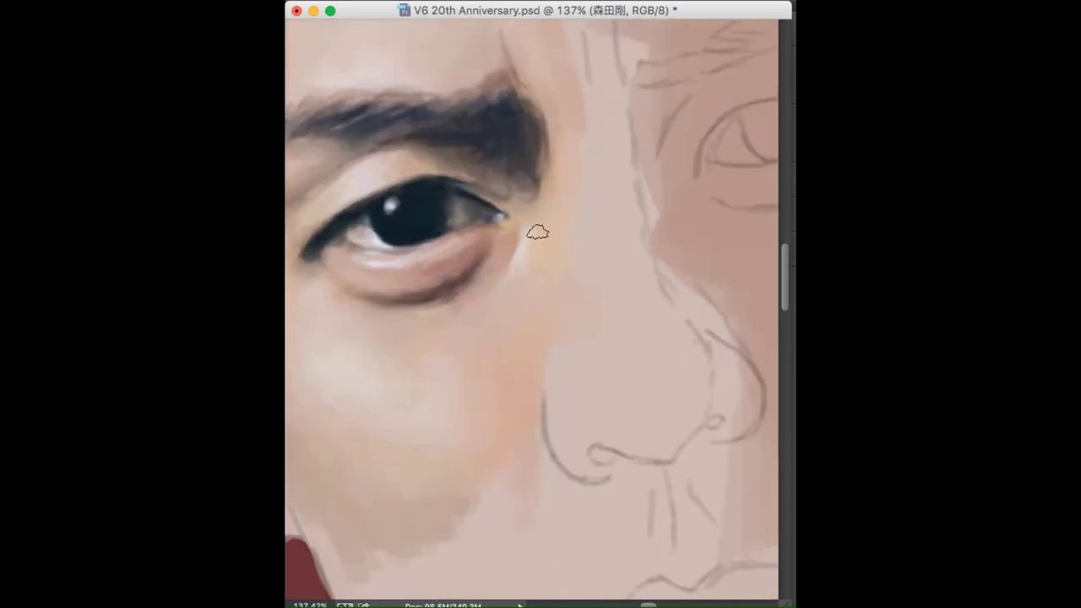
scroll(533, 232, down, 3)
scroll(664, 372, up, 5)
Step: Lay tan skin along the hairline and across the forehead
mouse_move(370, 83)
mouse_down()
mouse_move(574, 89)
mouse_move(640, 140)
mouse_move(608, 164)
mouse_move(563, 137)
mouse_move(618, 152)
mouse_up()
scroll(563, 137, up, 1)
scroll(603, 164, up, 3)
scroll(664, 233, up, 2)
Step: Lay pinkish-grey skin on the forehead centre and build up brown shading beside the eyebrow
mouse_move(485, 245)
mouse_down()
mouse_move(514, 309)
mouse_move(575, 347)
mouse_up()
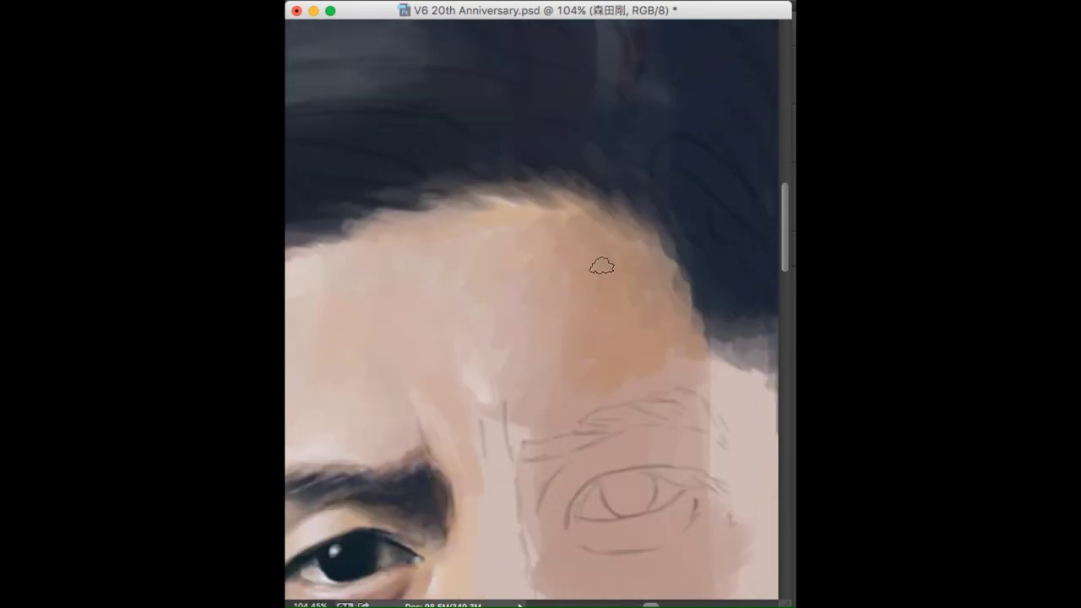
alt+click(513, 282)
scroll(507, 283, down, 2)
drag(506, 342, 528, 422)
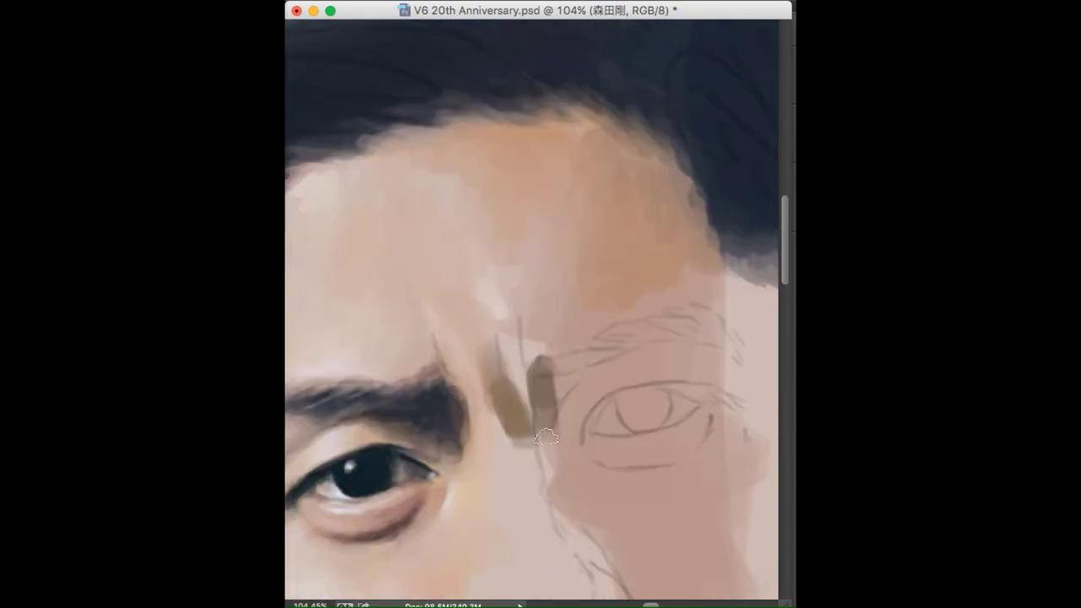
drag(528, 321, 541, 440)
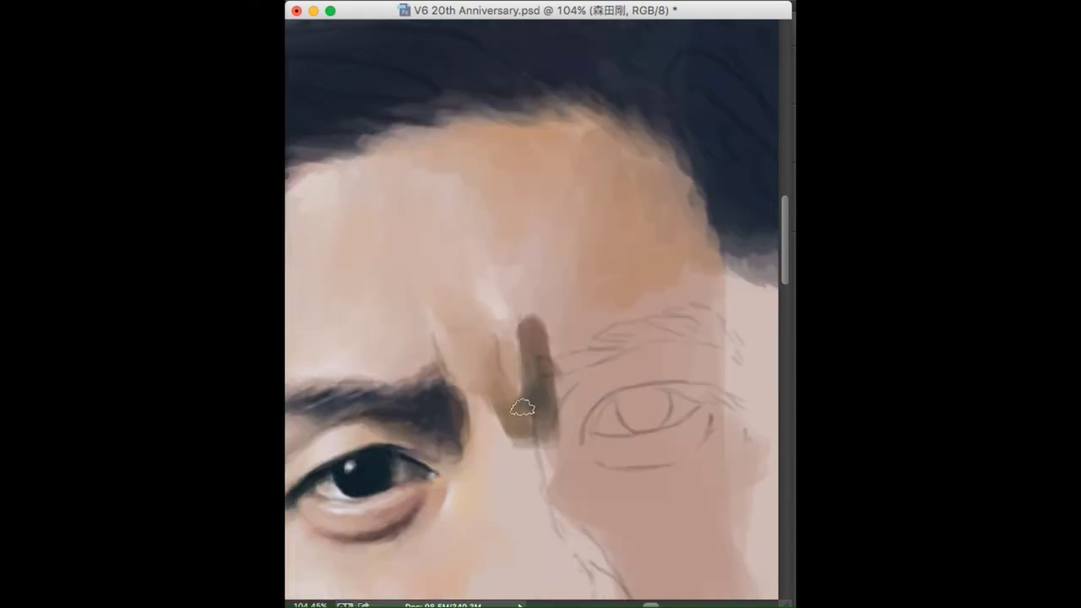
scroll(516, 411, down, 2)
Step: Paint the right eyebrow dark, brush hair over the forehead edge, and add the dark pupil
drag(463, 412, 660, 316)
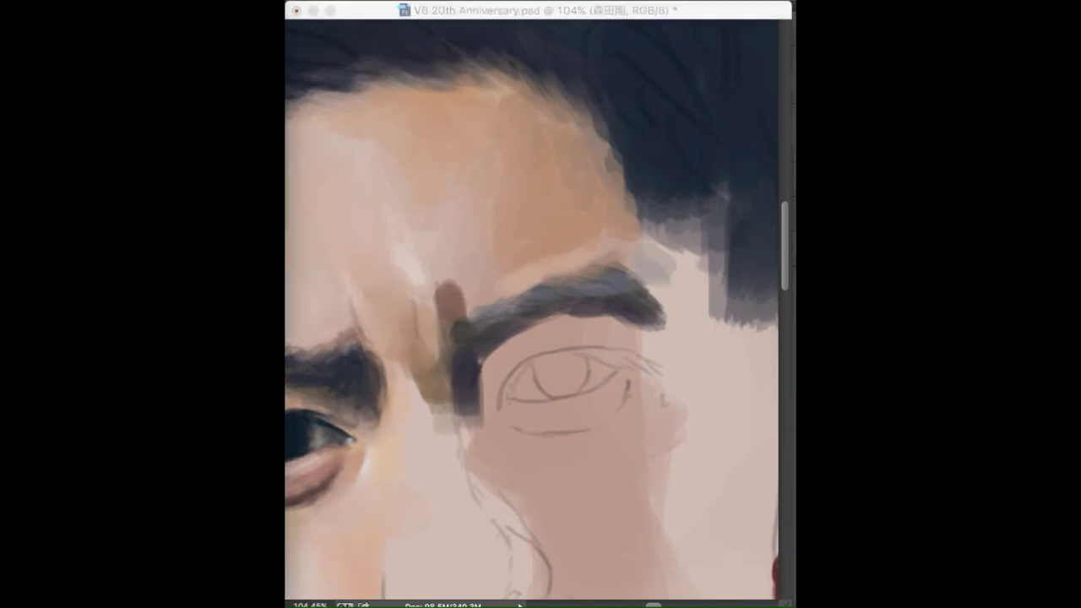
scroll(566, 211, up, 2)
alt+click(582, 126)
scroll(625, 186, up, 1)
drag(664, 251, 529, 186)
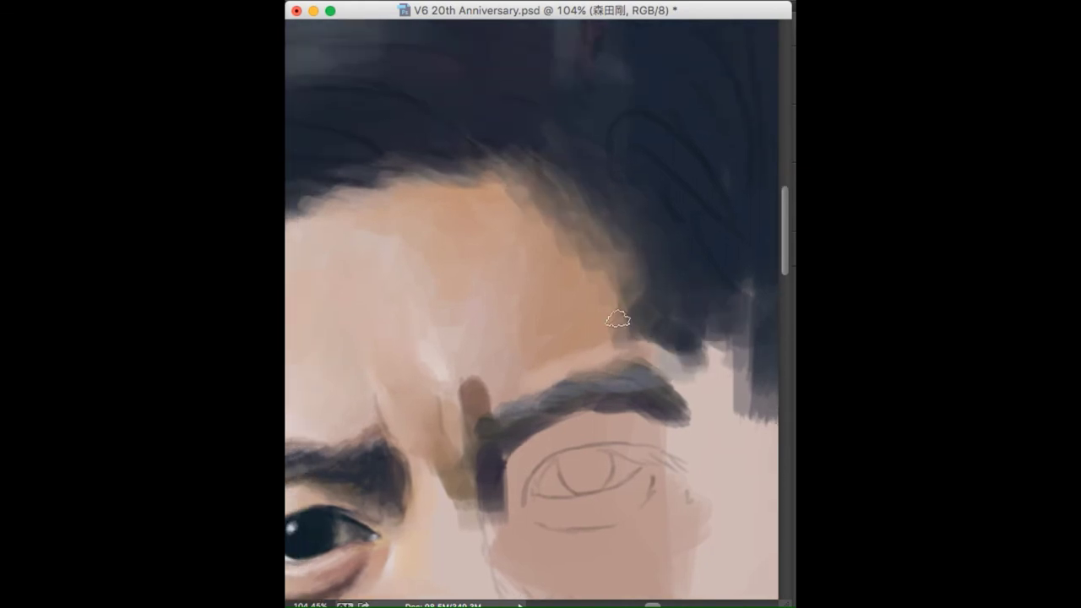
scroll(668, 329, up, 2)
mouse_move(482, 355)
mouse_down()
mouse_move(507, 330)
mouse_move(549, 395)
mouse_up()
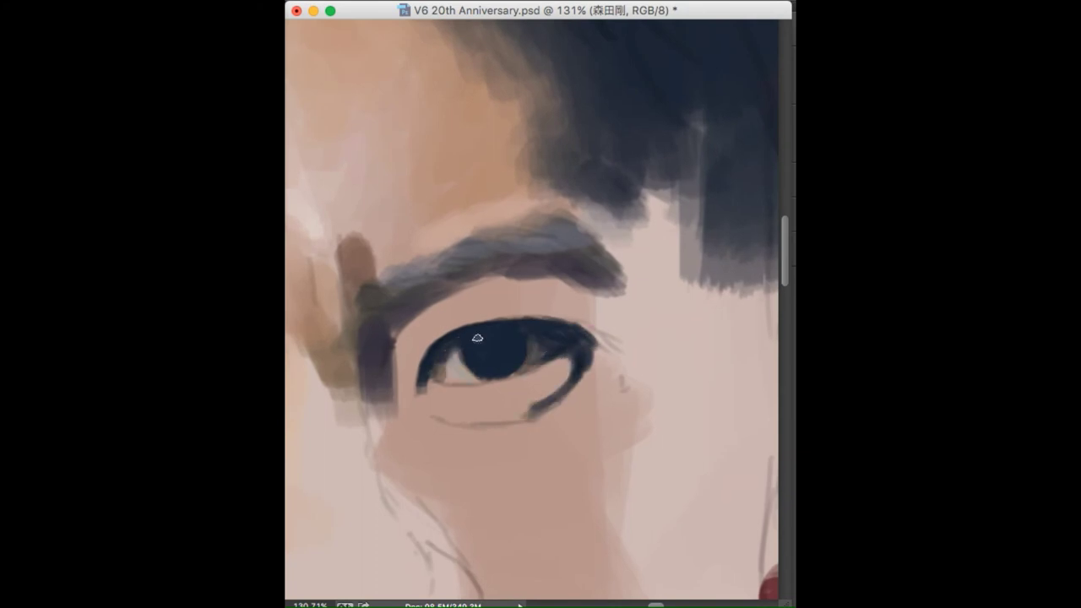
Step: Enlarge and darken the iris with a highlight, and line the lower eyelid brown
scroll(477, 337, down, 1)
alt+click(433, 377)
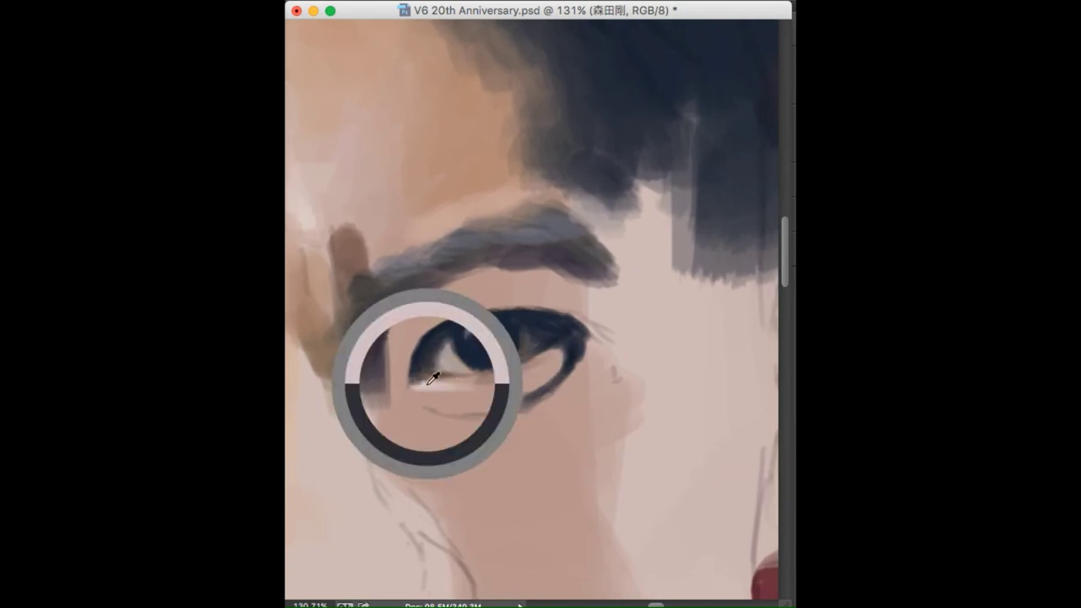
drag(447, 355, 516, 342)
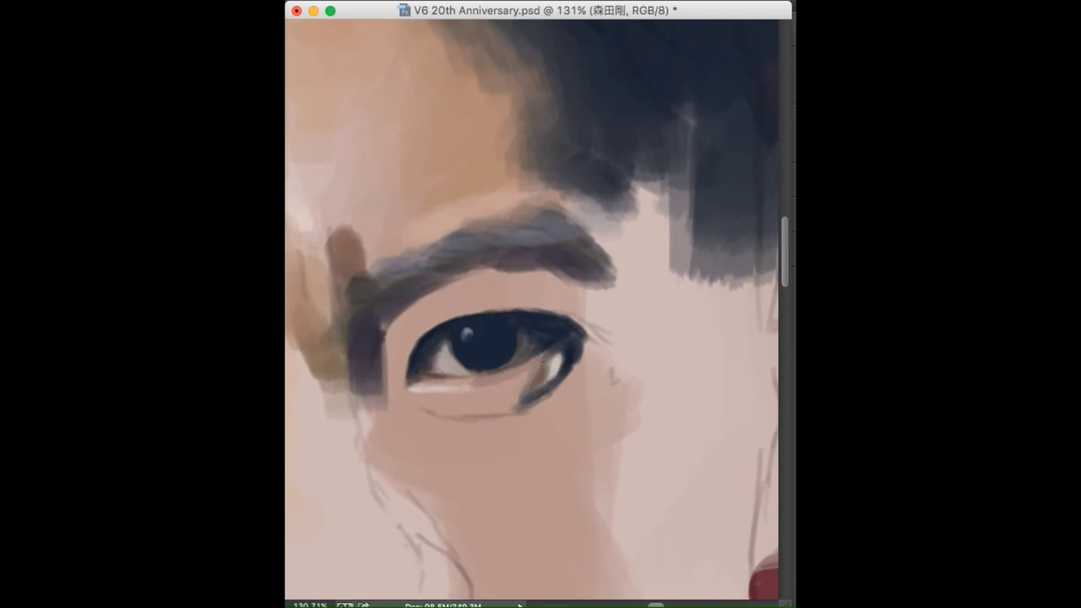
scroll(519, 450, down, 1)
drag(429, 382, 522, 384)
Step: Shade the outer eye corner and deepen the shadow below the lower lid
alt+click(436, 368)
scroll(413, 371, down, 1)
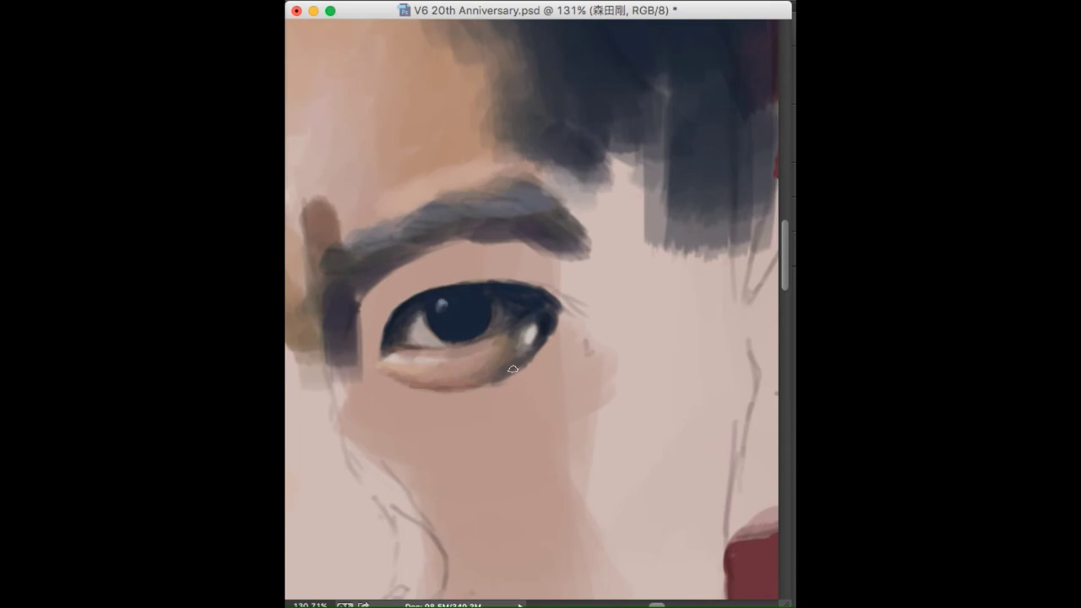
scroll(558, 313, down, 1)
mouse_move(588, 340)
mouse_down()
mouse_move(509, 367)
mouse_move(557, 329)
mouse_up()
scroll(510, 366, up, 2)
mouse_move(532, 395)
mouse_down()
mouse_move(582, 359)
mouse_move(454, 411)
mouse_up()
scroll(507, 397, down, 1)
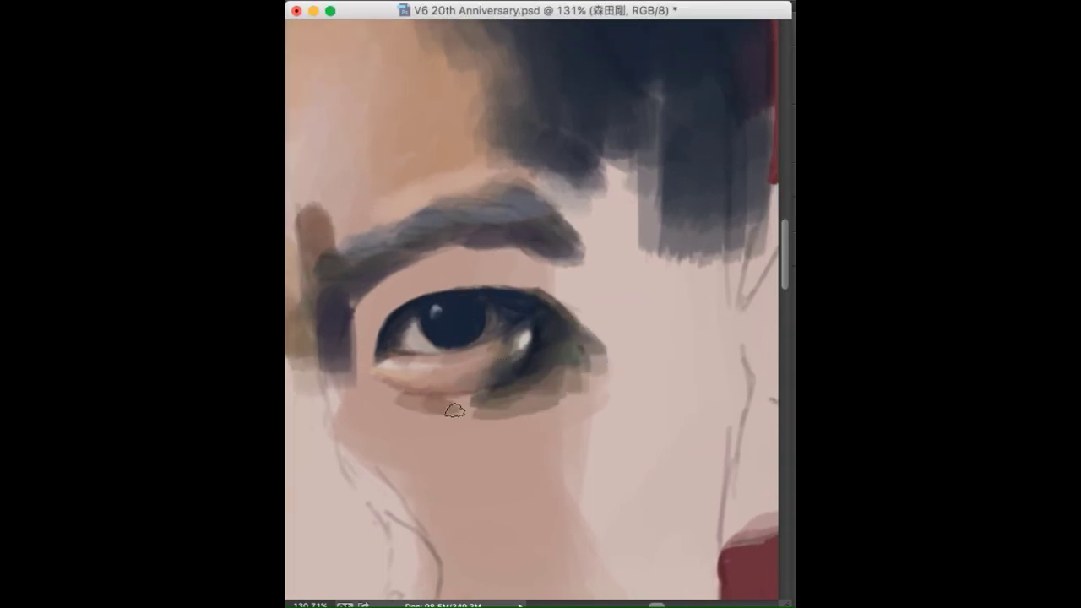
Step: Paint light skin below the inner corner and brown shadow spreading down the cheek
drag(360, 378, 395, 415)
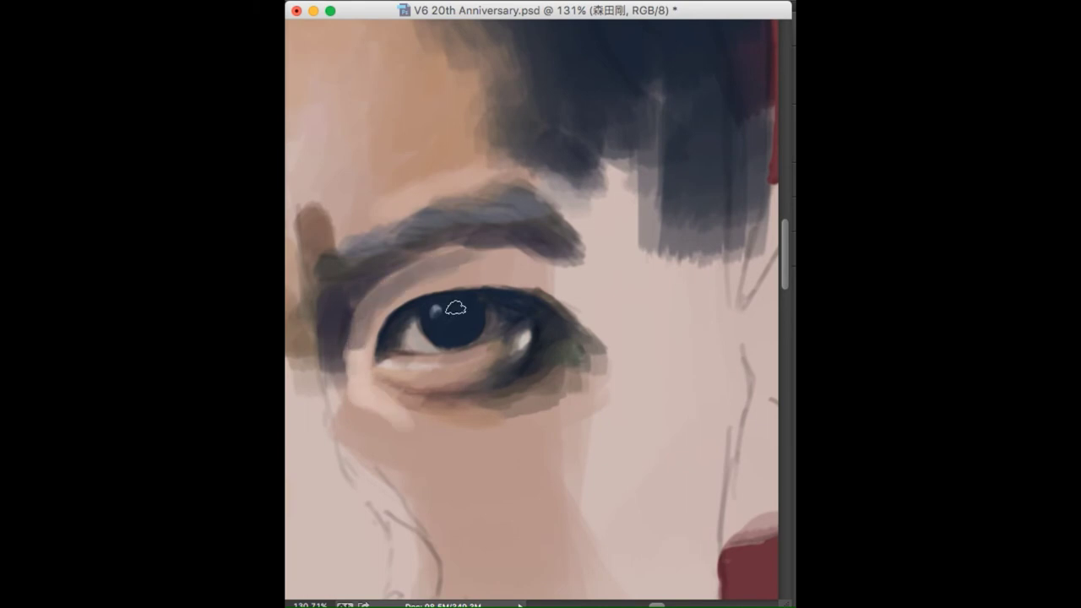
drag(336, 363, 422, 436)
scroll(350, 321, down, 3)
mouse_move(371, 359)
mouse_down()
mouse_move(314, 321)
mouse_move(397, 380)
mouse_move(461, 482)
mouse_up()
scroll(313, 321, down, 1)
scroll(460, 481, down, 2)
Step: Blend the shadow under the right eye into smooth, warm cheek skin
drag(429, 253, 490, 309)
scroll(490, 309, down, 1)
mouse_move(448, 222)
mouse_down()
mouse_move(453, 317)
mouse_move(401, 385)
mouse_up()
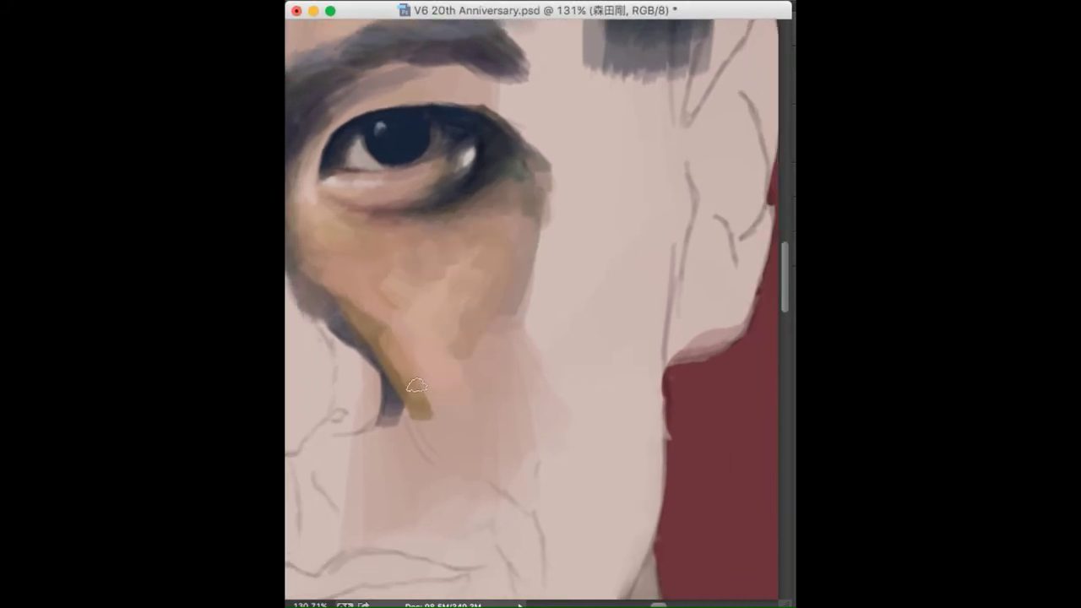
drag(355, 287, 418, 397)
drag(411, 261, 411, 350)
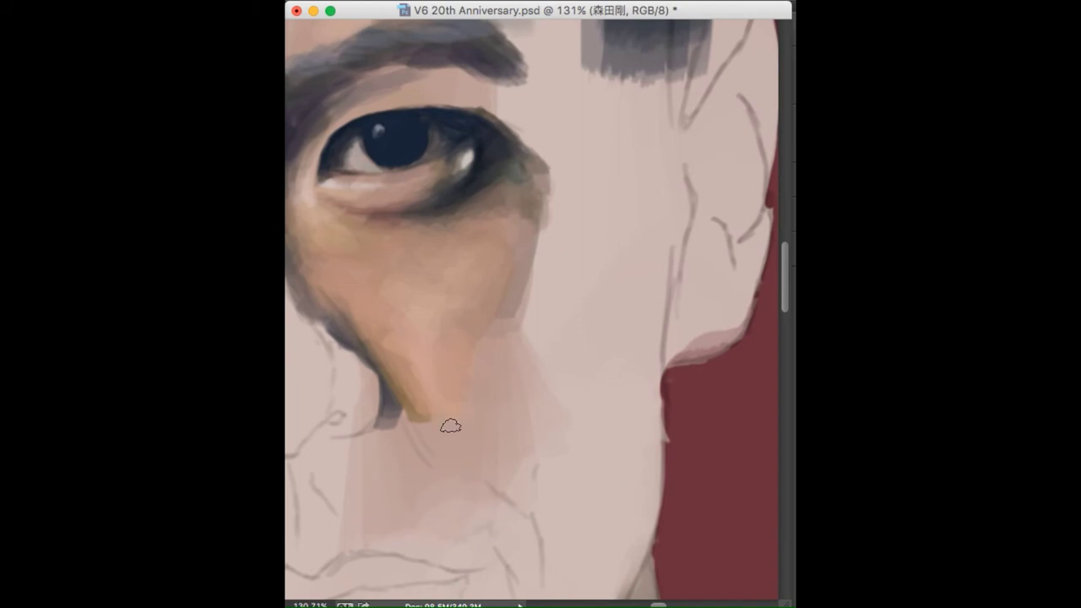
scroll(450, 426, down, 5)
scroll(572, 367, up, 4)
scroll(409, 104, up, 2)
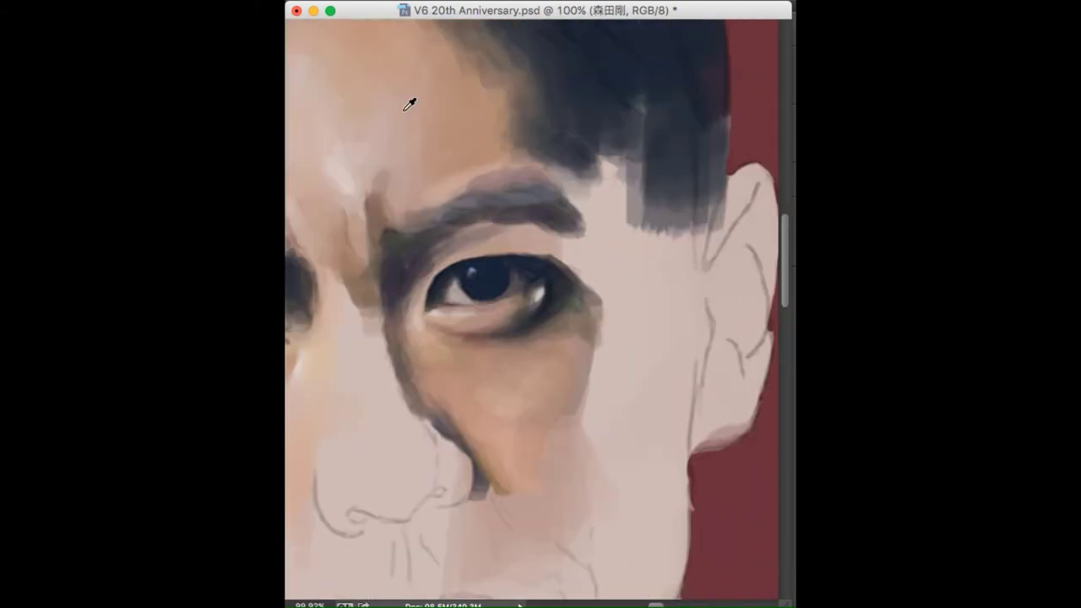
scroll(381, 219, left, 3)
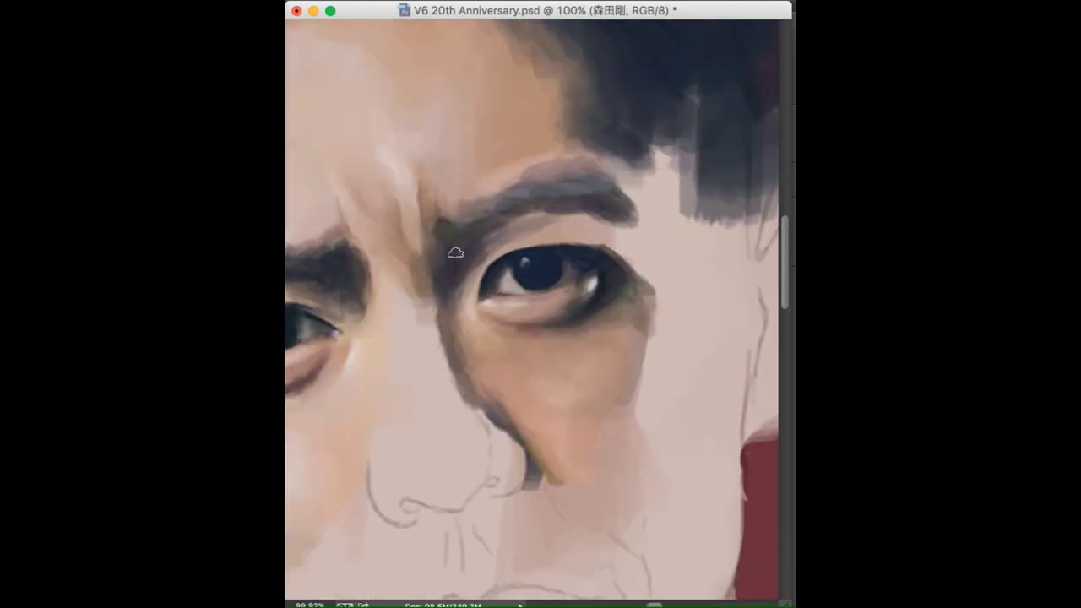
scroll(374, 212, right, 3)
Step: Sample the brow colour and paint the right eyebrow darker and thicker out to its tail
alt+click(355, 222)
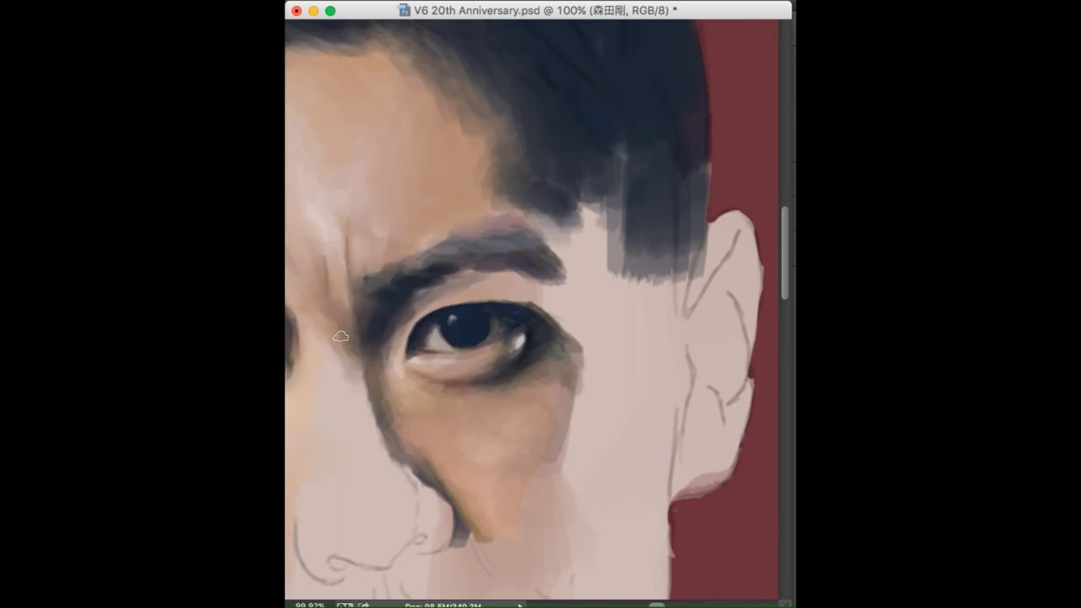
drag(443, 268, 561, 279)
drag(473, 286, 573, 290)
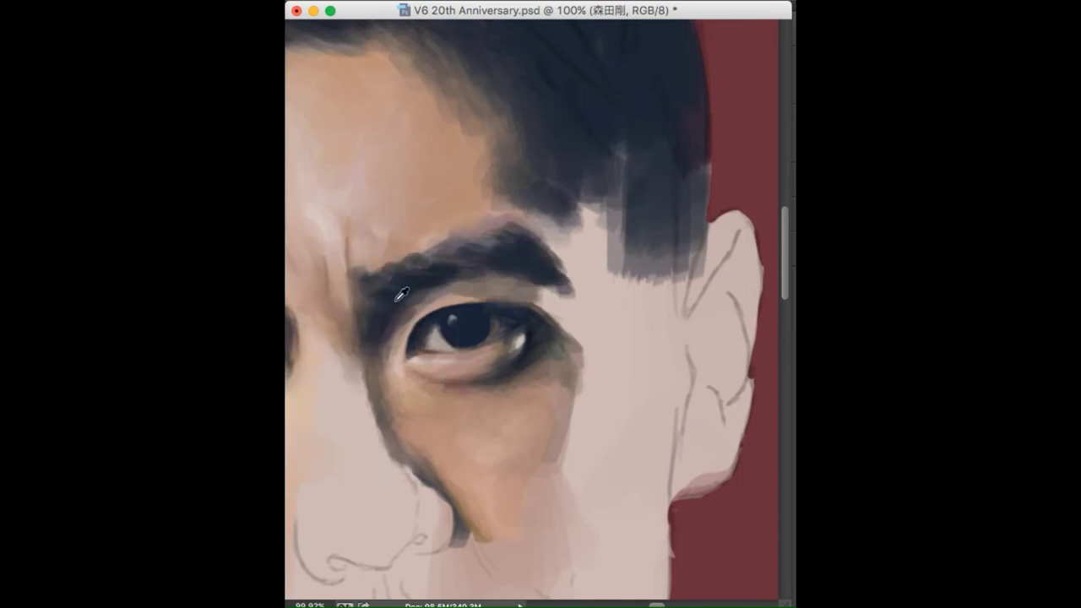
alt+click(477, 283)
scroll(422, 295, up, 2)
alt+click(427, 245)
alt+click(359, 355)
scroll(400, 381, down, 2)
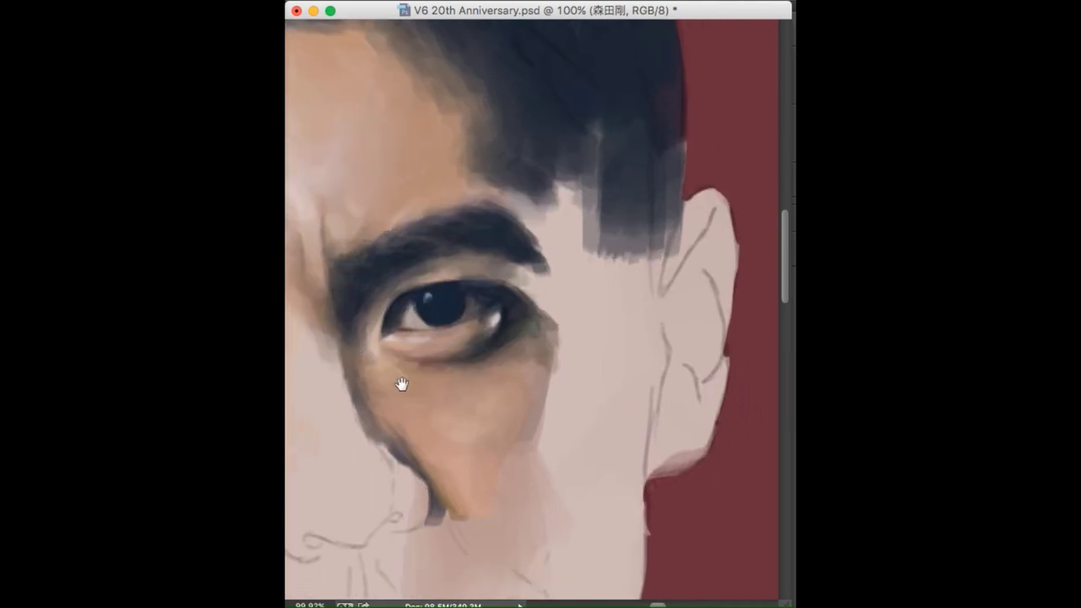
scroll(401, 381, right, 2)
scroll(478, 306, down, 3)
Step: Paint a dark line along the nostril edge and darken the inside of the nostril
scroll(560, 197, down, 1)
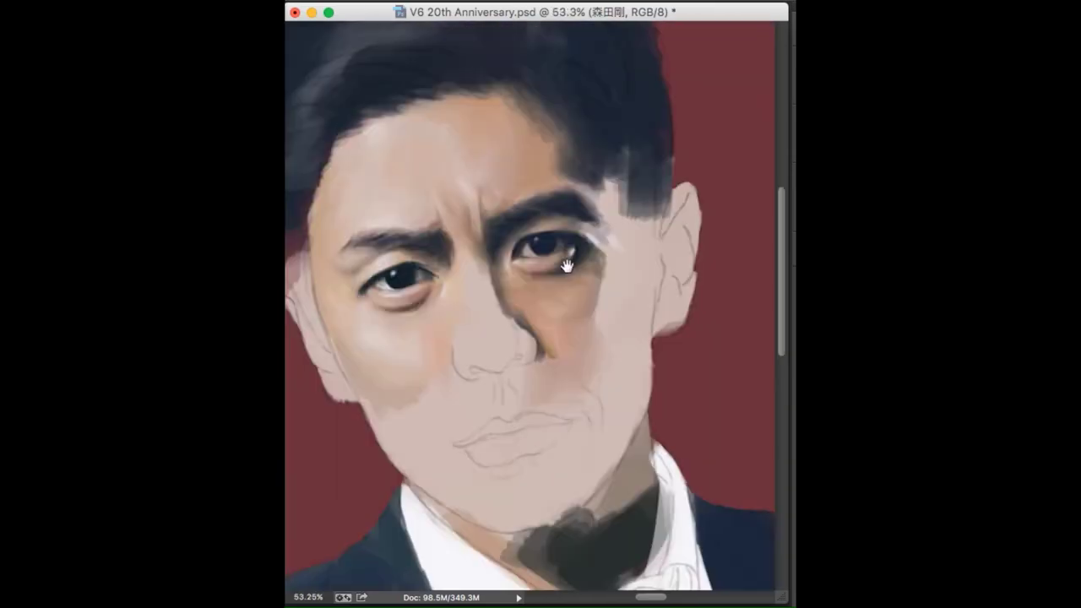
scroll(565, 261, up, 4)
scroll(507, 239, right, 1)
scroll(507, 337, up, 2)
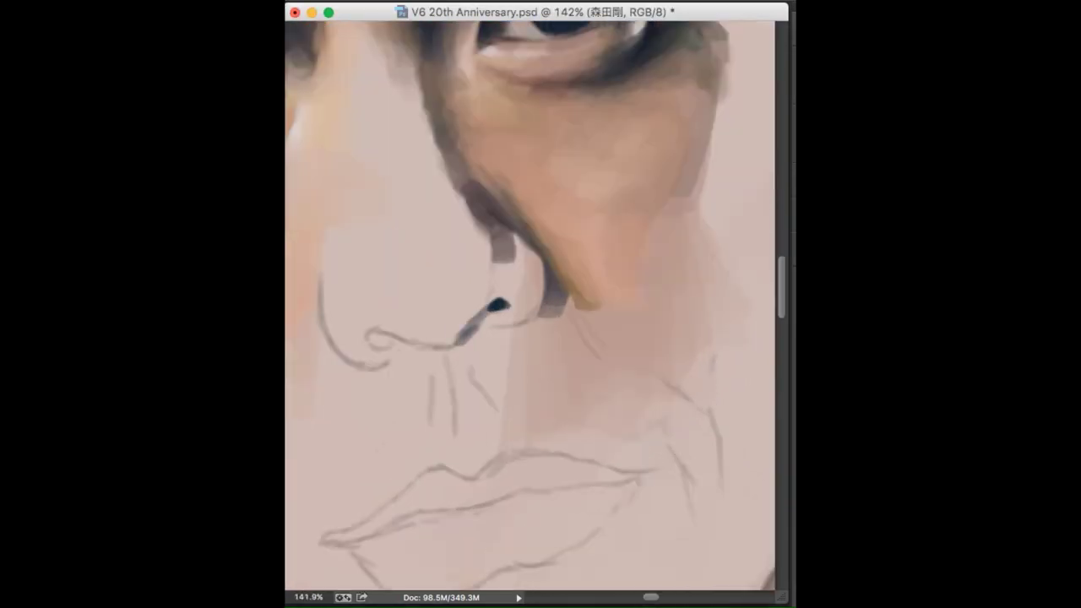
scroll(518, 313, left, 1)
mouse_move(460, 336)
mouse_down()
mouse_move(487, 276)
mouse_move(540, 317)
mouse_up()
drag(512, 253, 528, 317)
Step: Paint a broad, soft pale highlight down the nose bridge
scroll(473, 284, up, 2)
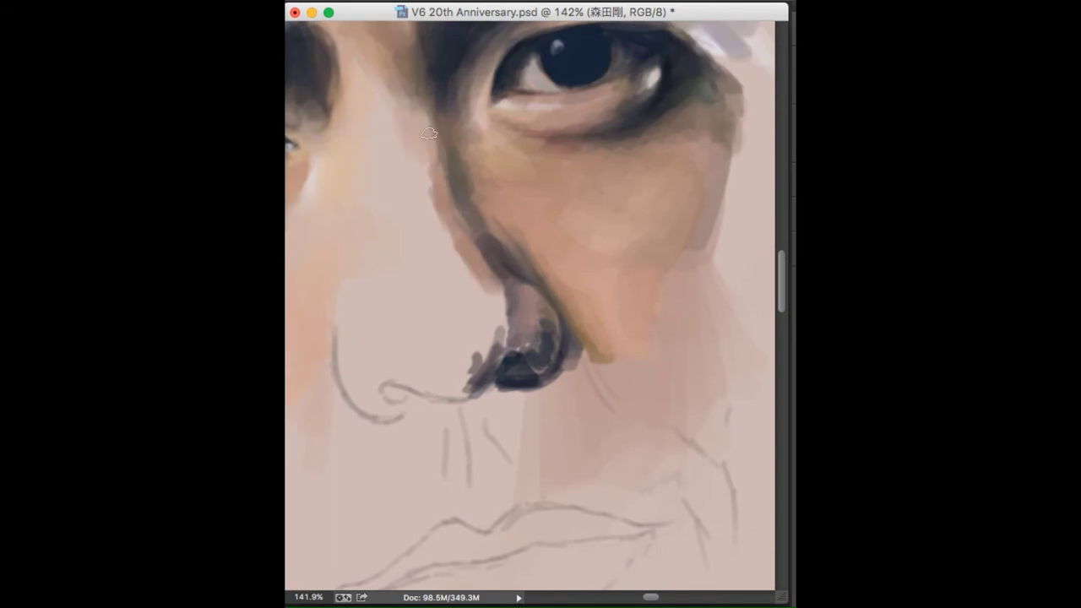
scroll(428, 133, up, 1)
drag(422, 329, 365, 103)
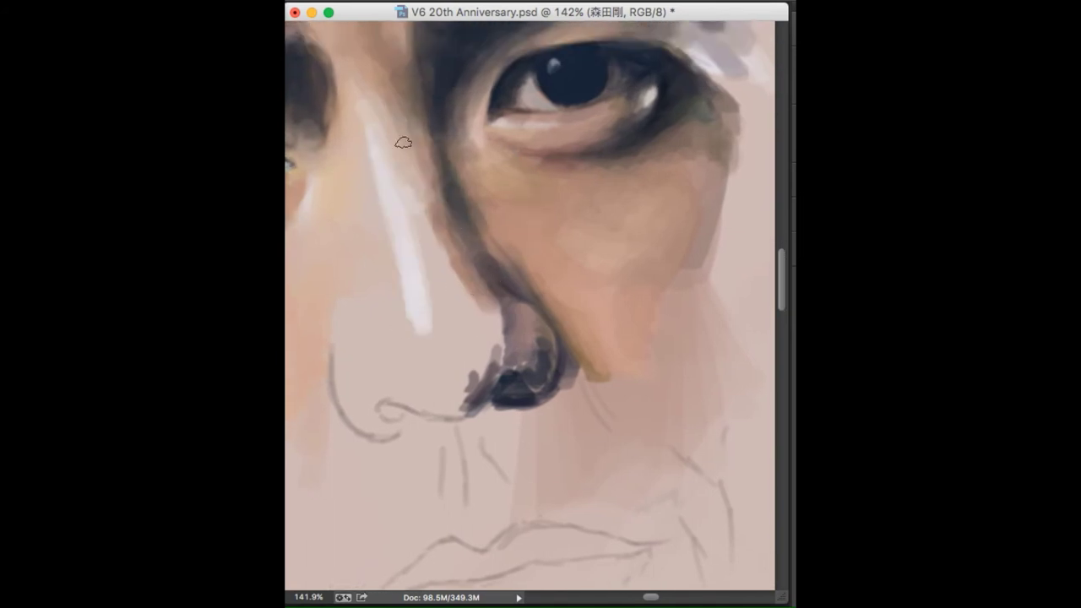
drag(421, 333, 379, 222)
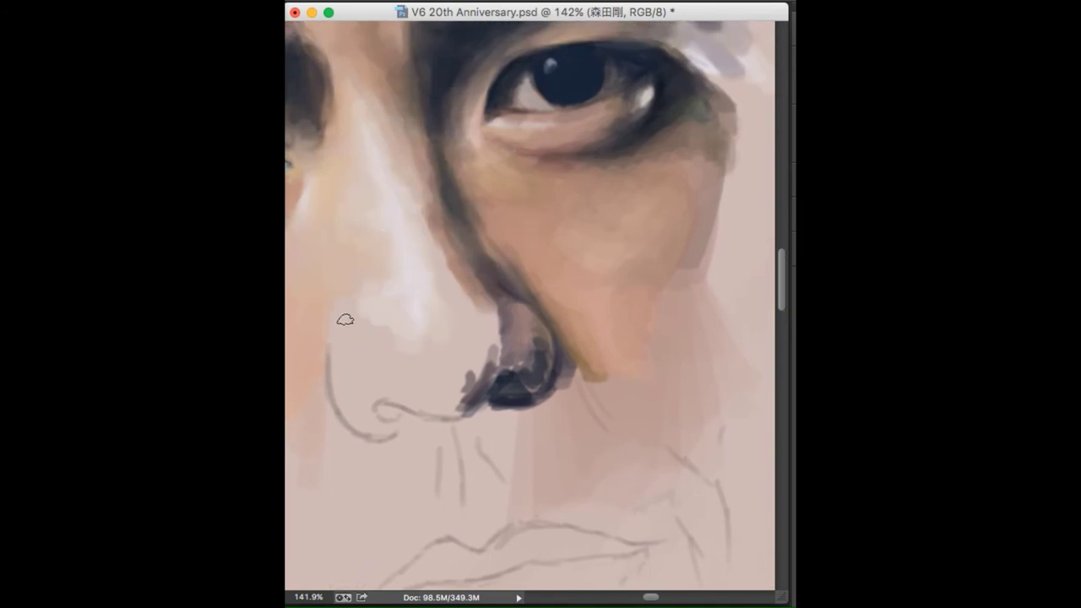
scroll(429, 197, down, 2)
Step: Deepen the shadows beside and below the nostril with sampled dark and tan tones
mouse_move(375, 372)
mouse_down()
mouse_move(461, 354)
mouse_move(397, 354)
mouse_up()
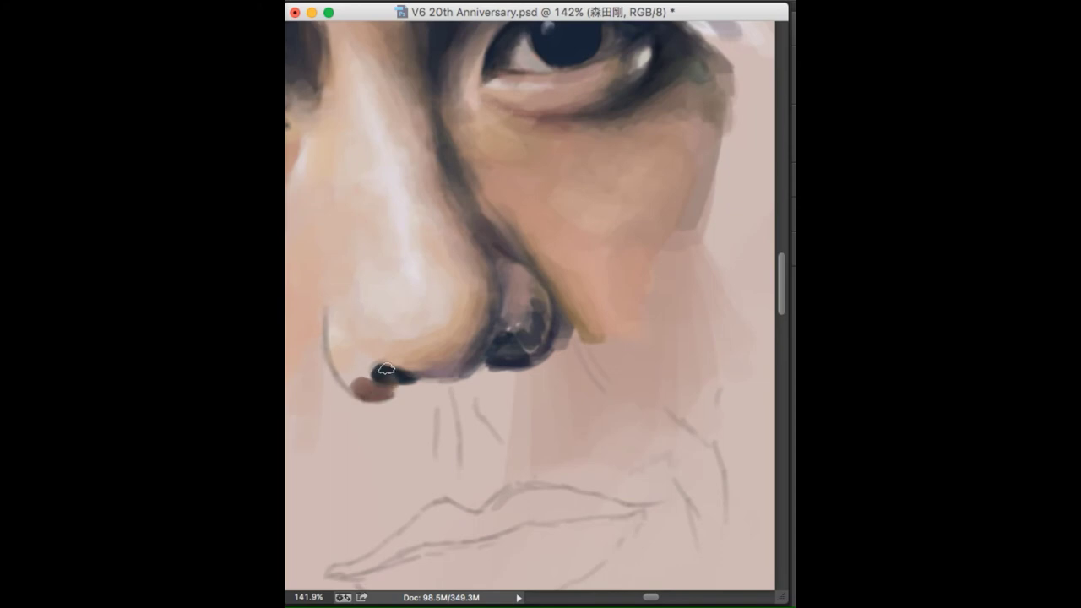
drag(415, 390, 443, 452)
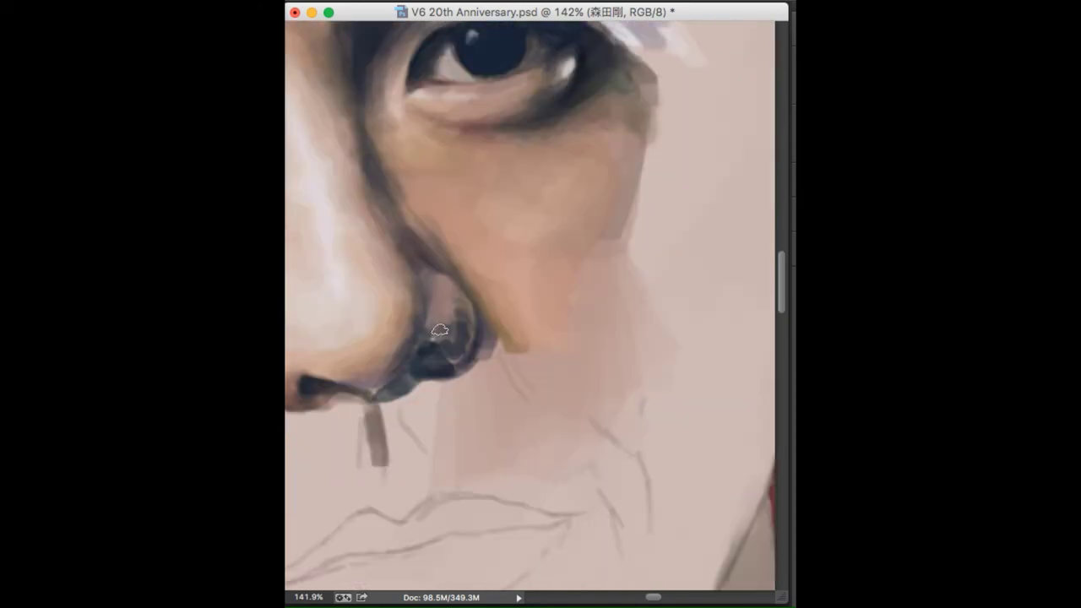
drag(381, 438, 448, 412)
alt+click(456, 355)
drag(456, 354, 460, 397)
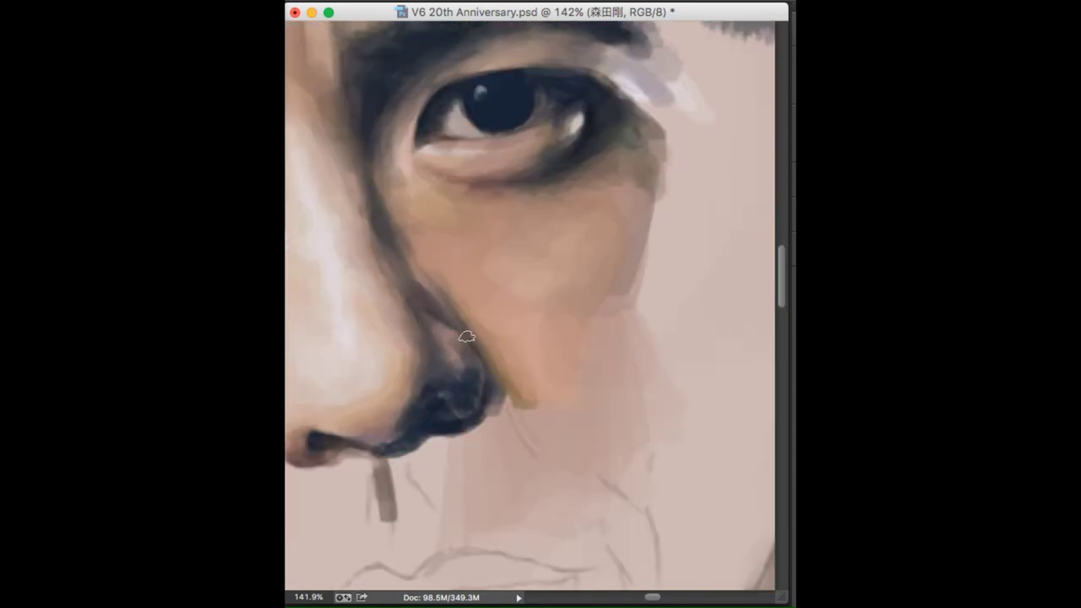
scroll(457, 370, down, 1)
scroll(471, 327, down, 3)
Step: Sample tones at the right eye's outer corner and shape the eyelid and iris edge with dark strokes
scroll(482, 308, down, 3)
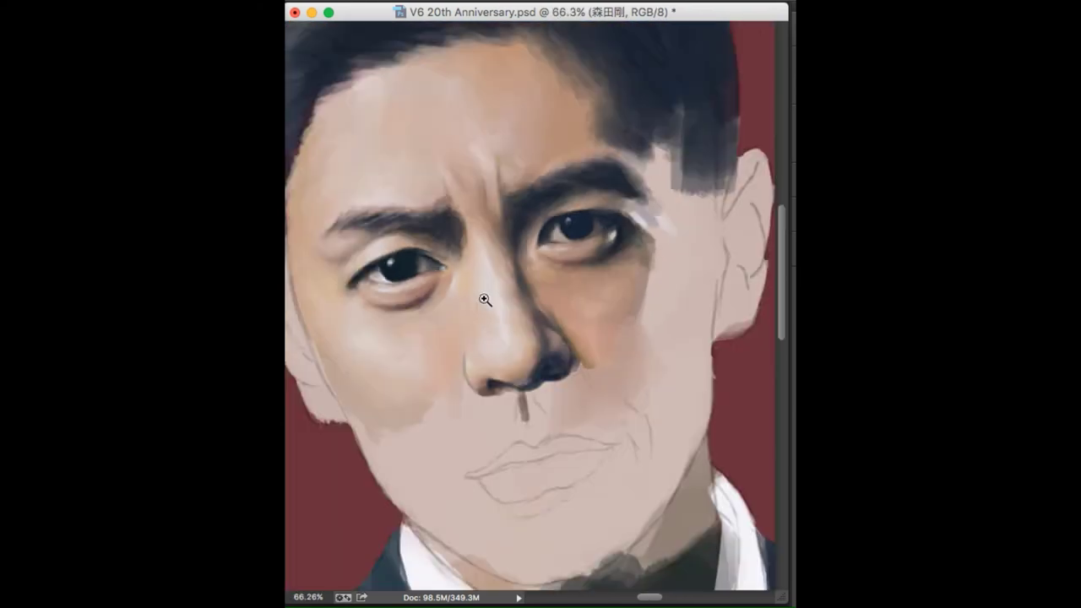
scroll(507, 289, up, 3)
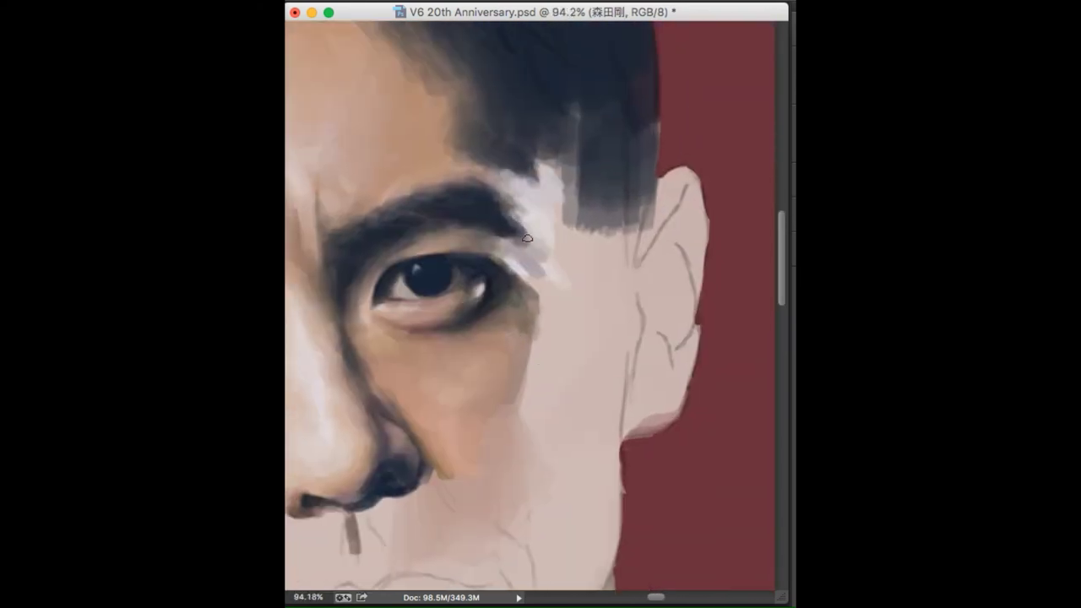
scroll(527, 238, down, 1)
scroll(538, 270, up, 3)
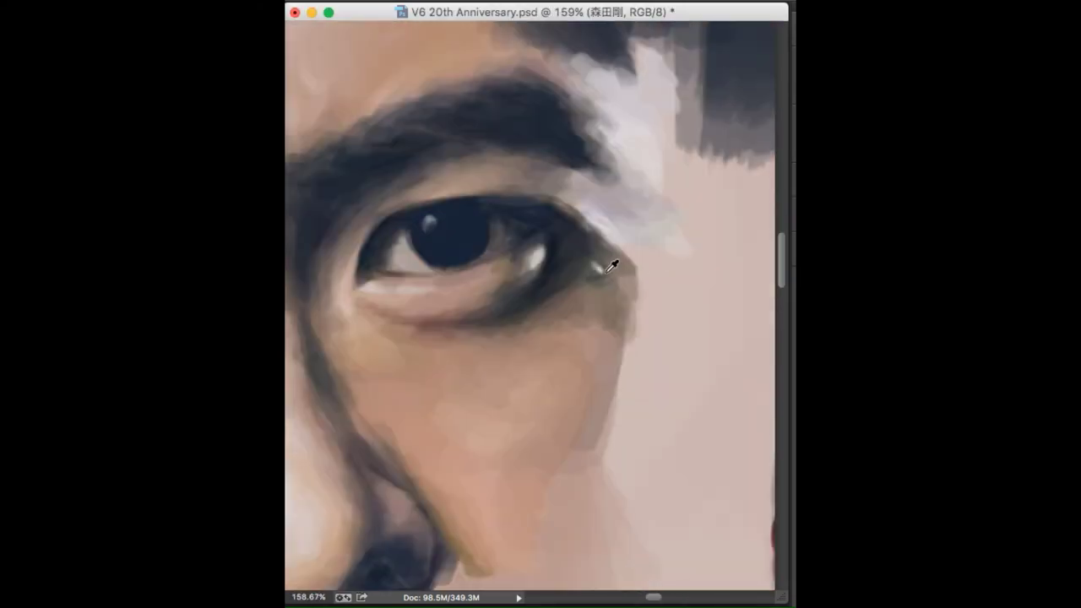
alt+click(532, 269)
scroll(551, 253, down, 3)
scroll(551, 259, up, 3)
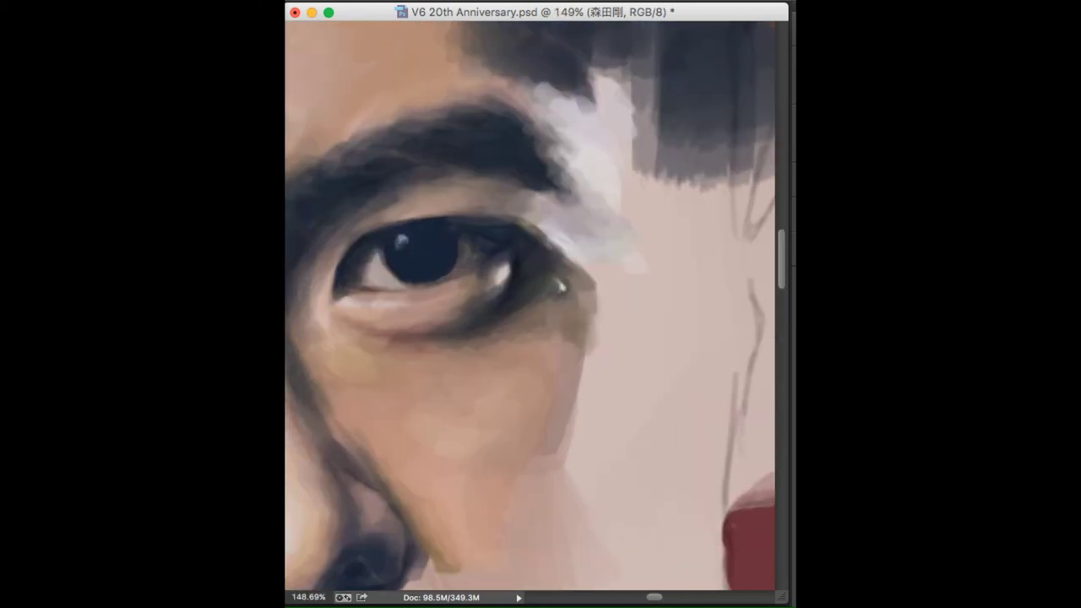
alt+click(543, 229)
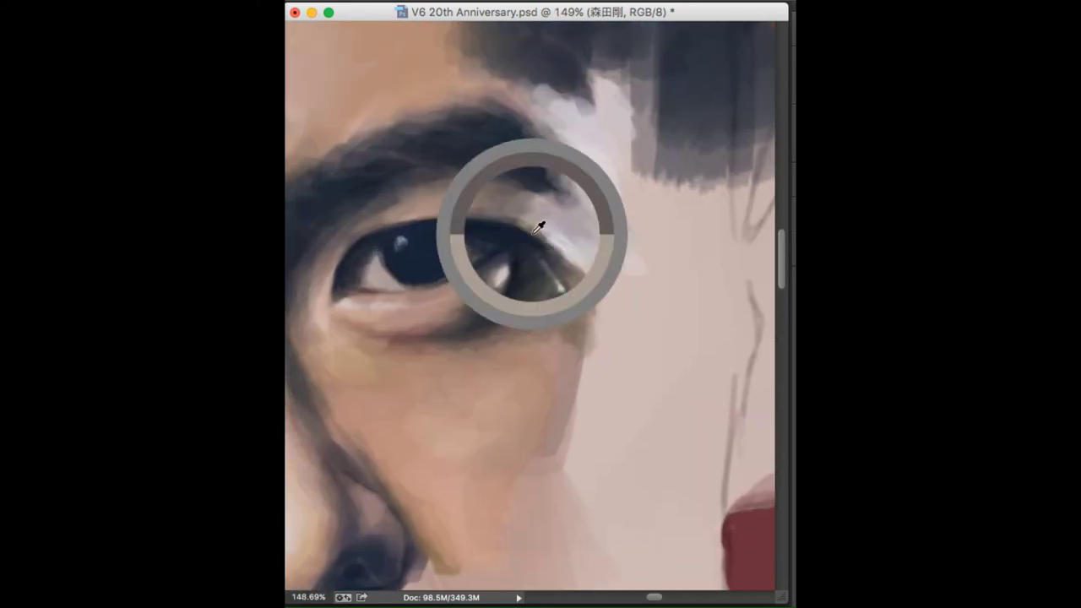
drag(456, 253, 495, 268)
scroll(495, 267, down, 3)
Step: Brighten the cheek and temple beside the eye with pale tones and start a grey shadow below the nose
alt+click(547, 242)
mouse_move(578, 246)
mouse_down()
mouse_move(581, 287)
mouse_move(564, 339)
mouse_up()
alt+click(554, 231)
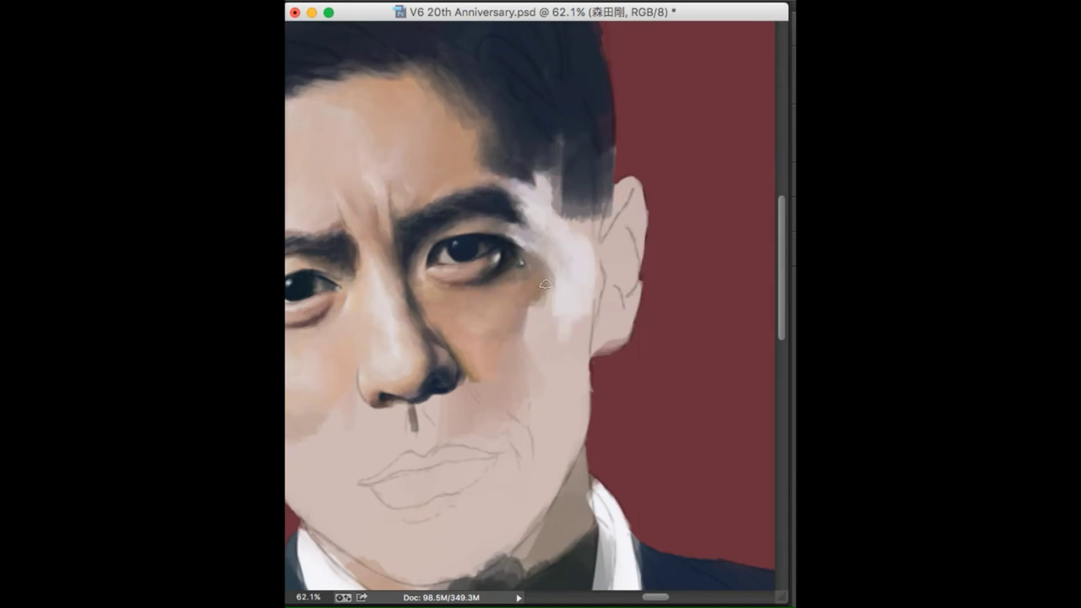
drag(452, 386, 477, 318)
alt+click(497, 257)
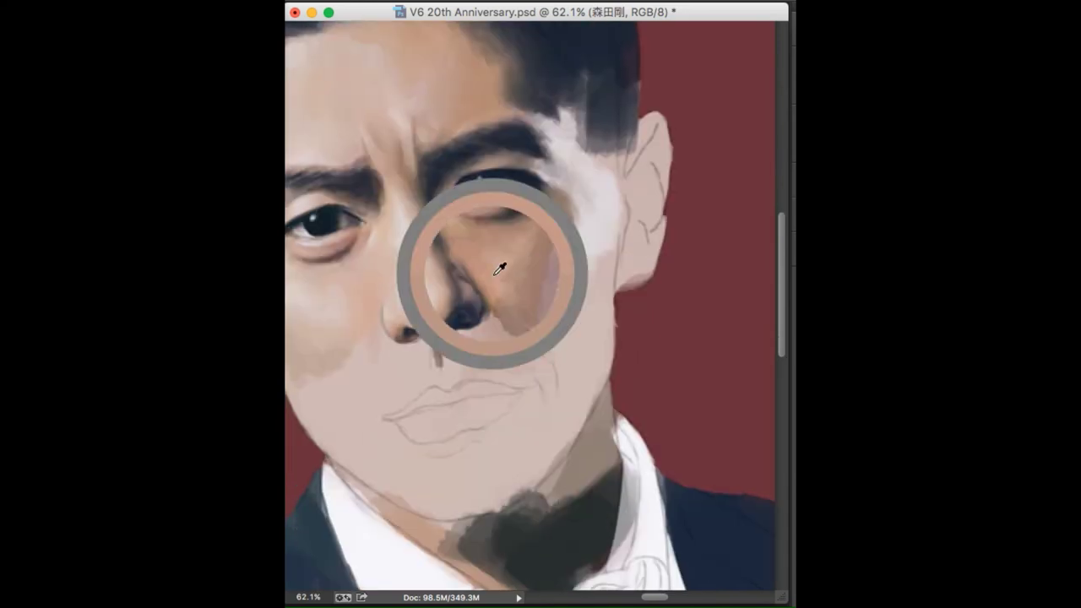
mouse_move(565, 246)
mouse_down()
mouse_move(548, 229)
mouse_move(568, 255)
mouse_up()
Step: Paint a grey stroke along the cheek edge and a dark grey shadow below the nose
alt+click(554, 234)
drag(595, 179, 593, 338)
drag(490, 339, 447, 326)
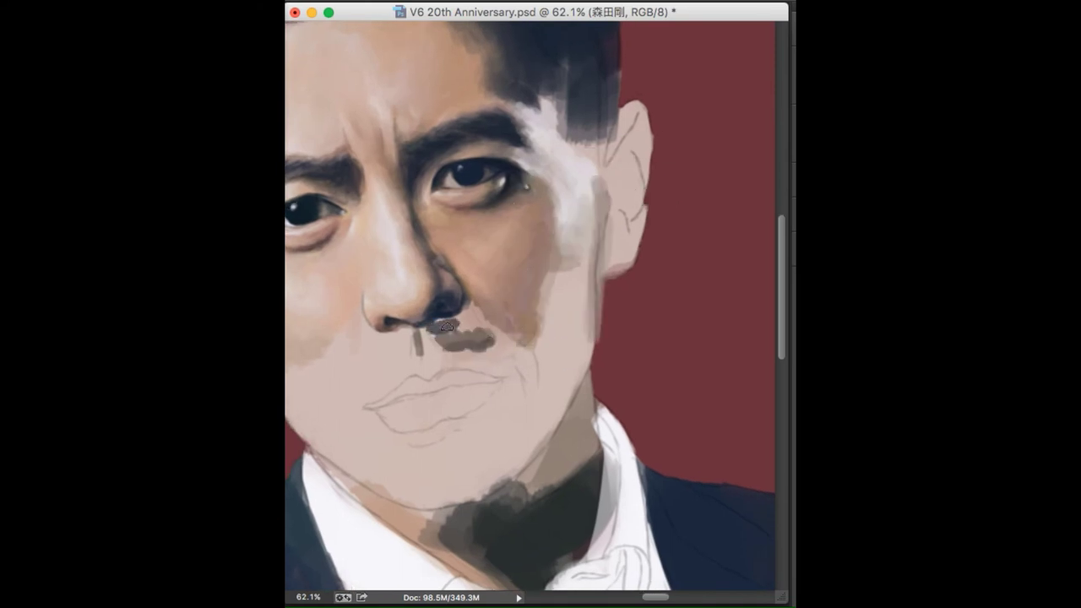
scroll(465, 304, up, 5)
scroll(430, 299, down, 5)
alt+click(493, 287)
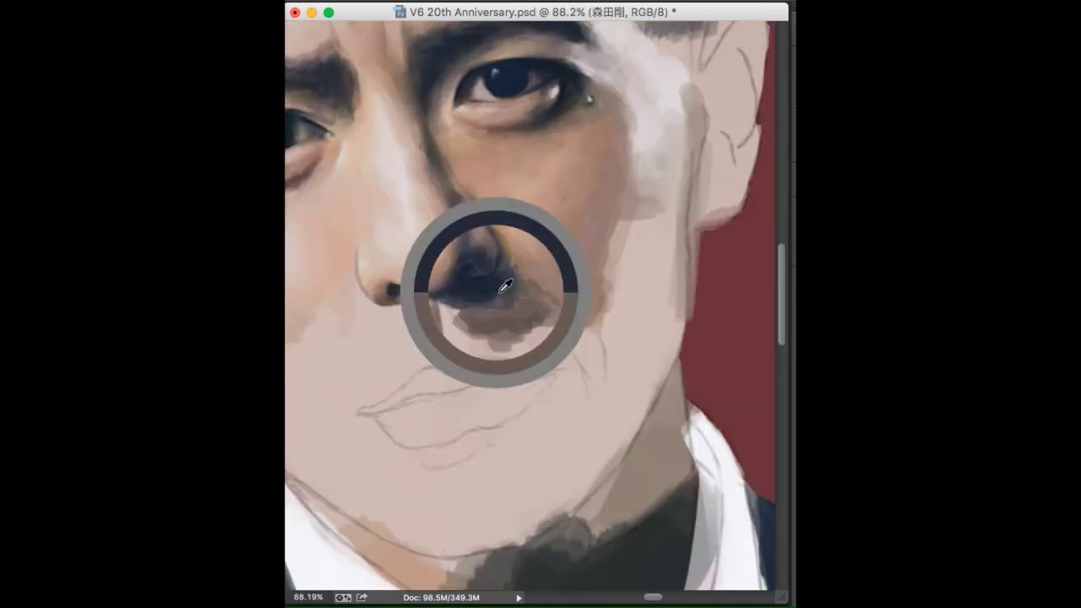
scroll(507, 304, down, 2)
scroll(507, 320, up, 3)
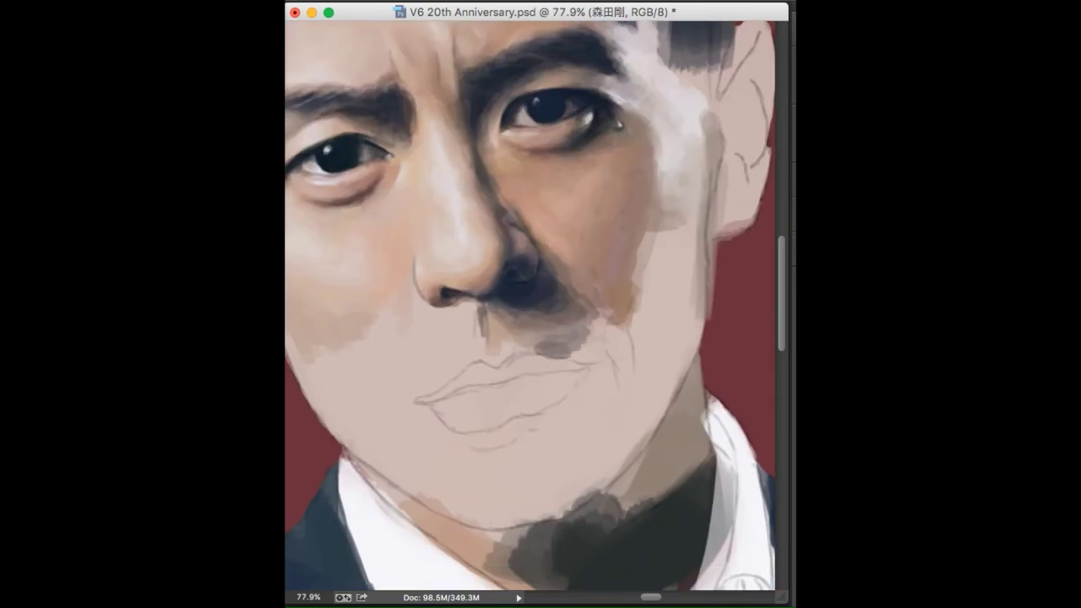
Step: Darken the mouth line and tone the cheek with lightened grey-green
drag(524, 372, 573, 360)
scroll(552, 334, right, 2)
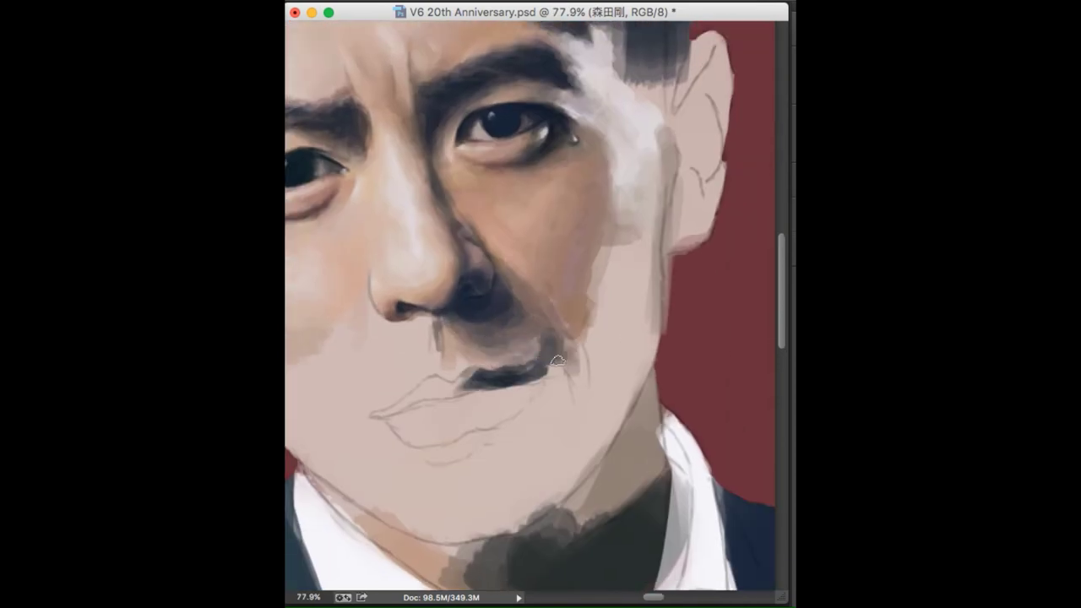
scroll(533, 258, down, 2)
scroll(541, 278, up, 3)
mouse_move(547, 275)
mouse_down()
mouse_move(532, 355)
mouse_move(556, 230)
mouse_up()
scroll(540, 266, up, 2)
alt+click(536, 272)
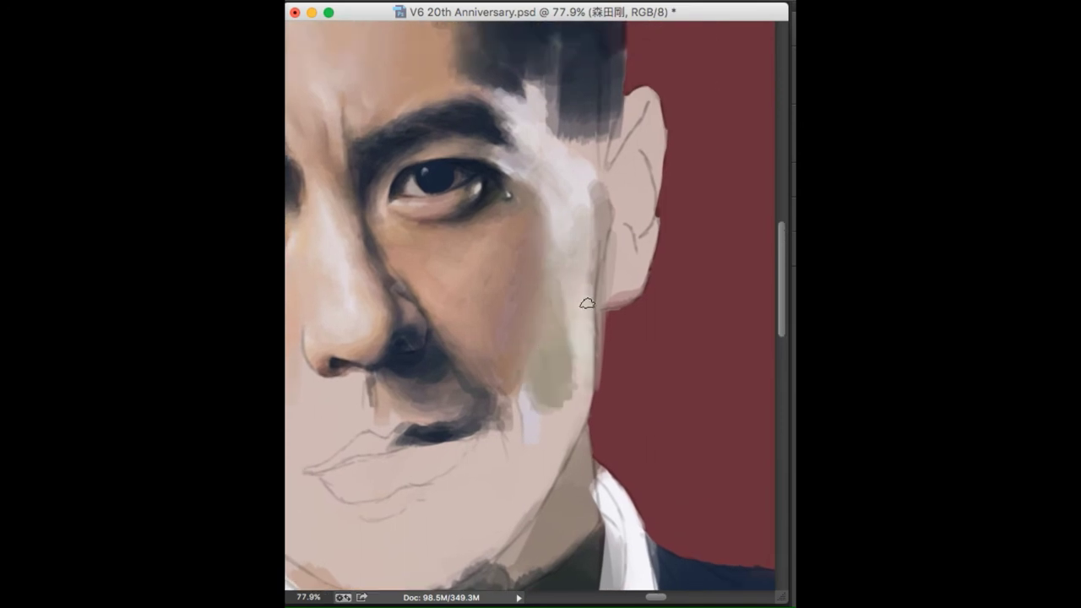
scroll(581, 338, down, 2)
Step: Shade the jawline, mouth line, chin and the area under the lower lip with dark strokes
drag(553, 382, 536, 457)
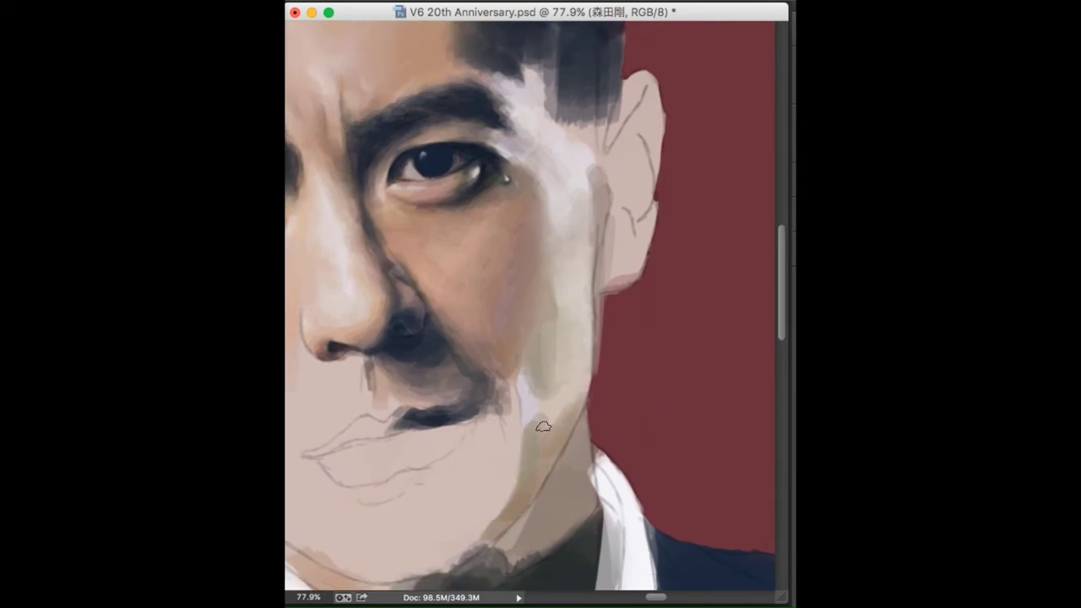
mouse_move(473, 545)
mouse_down()
mouse_move(505, 465)
mouse_move(509, 368)
mouse_up()
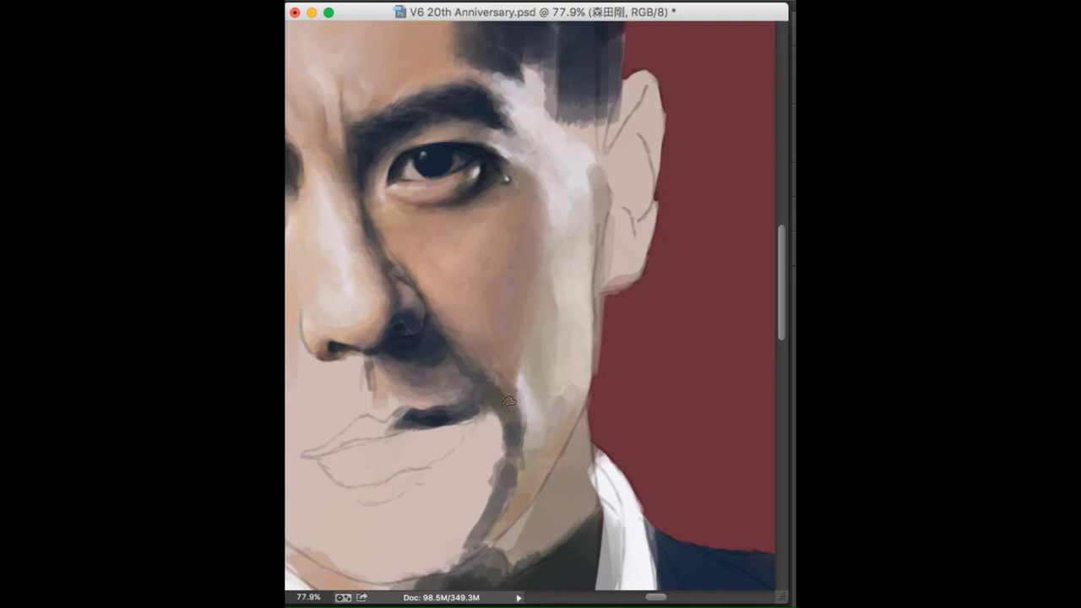
drag(519, 465, 475, 454)
drag(557, 435, 654, 371)
drag(537, 380, 646, 376)
mouse_move(667, 367)
mouse_down()
mouse_move(676, 409)
mouse_move(507, 443)
mouse_up()
drag(659, 426, 540, 507)
drag(659, 448, 574, 507)
Step: Darken the chin shadow and cover the grey stroke under the nose with skin tone
drag(616, 418, 658, 462)
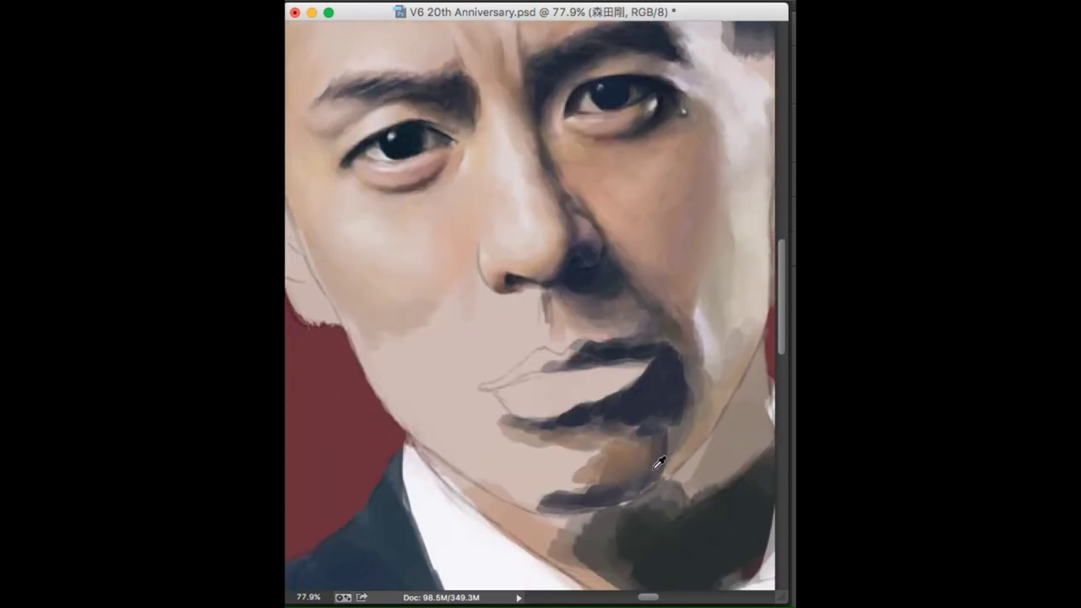
scroll(524, 389, left, 3)
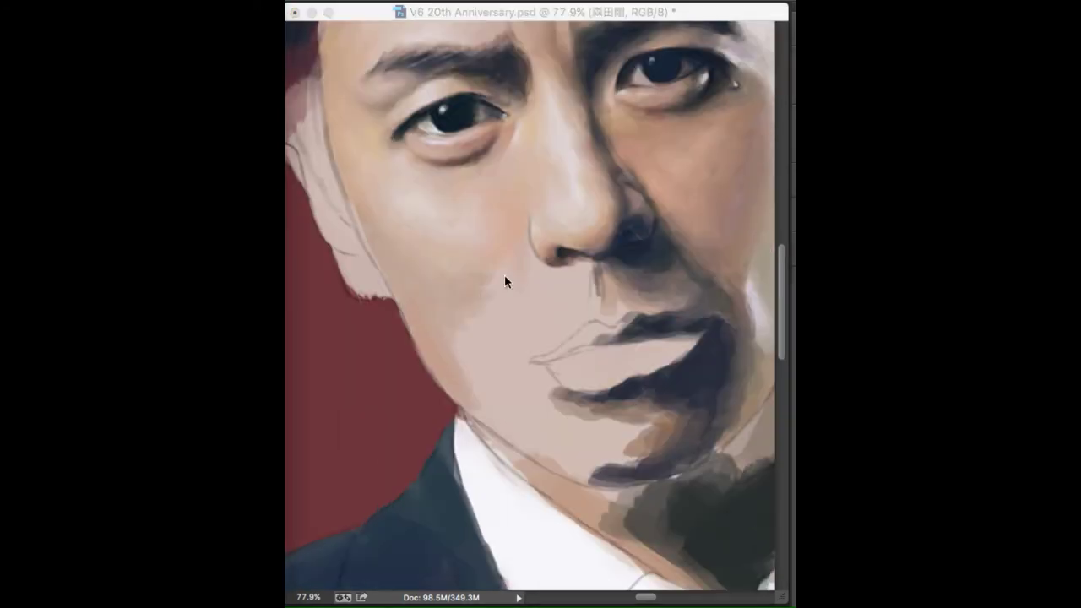
drag(549, 283, 532, 325)
alt+click(547, 281)
drag(590, 294, 586, 267)
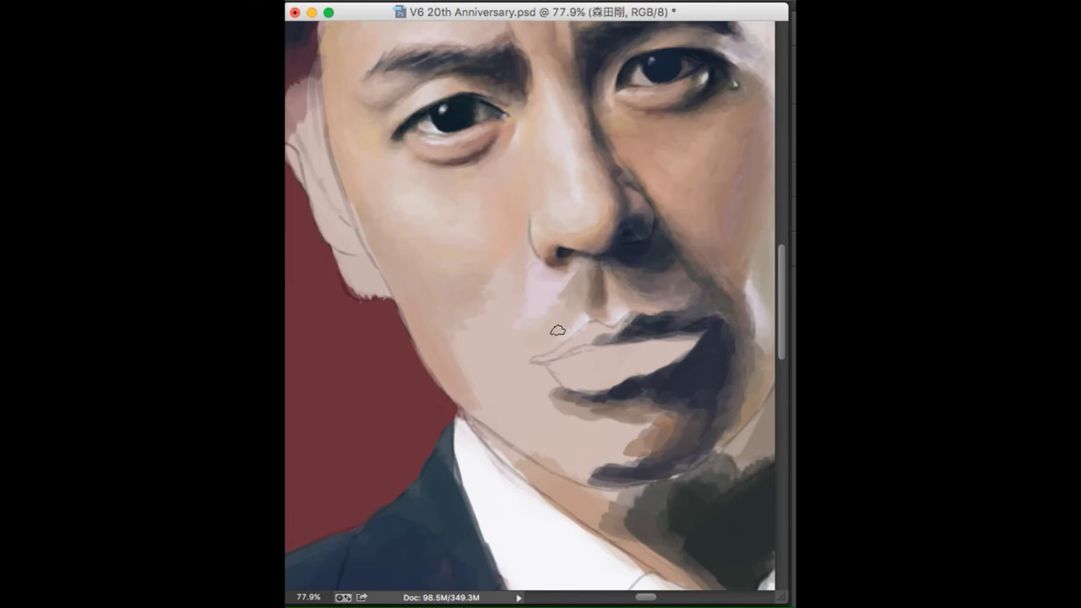
scroll(557, 331, up, 2)
scroll(558, 331, right, 2)
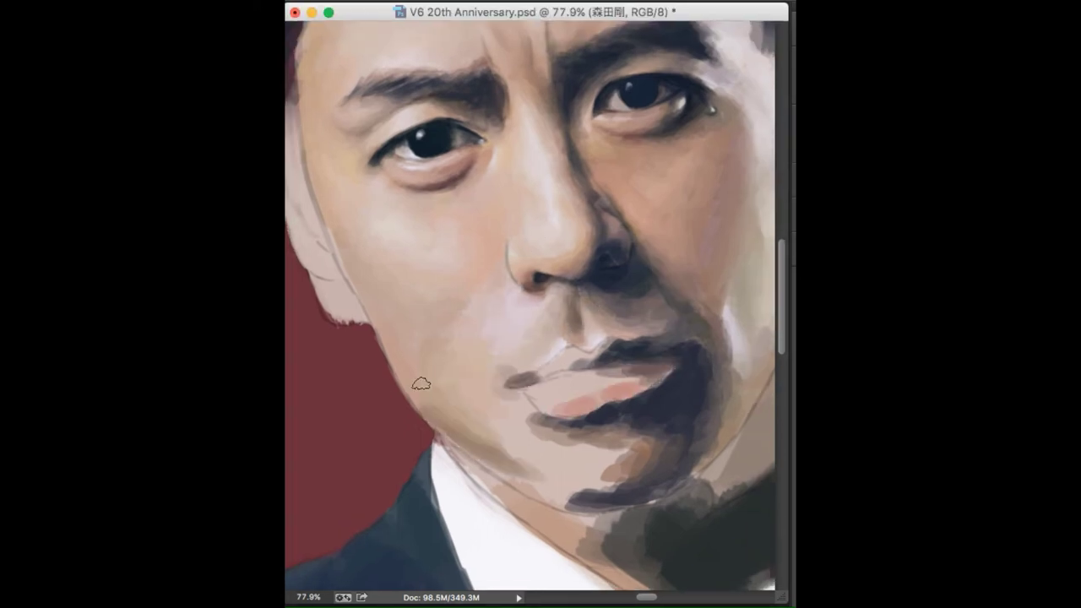
scroll(421, 385, down, 1)
scroll(421, 384, right, 1)
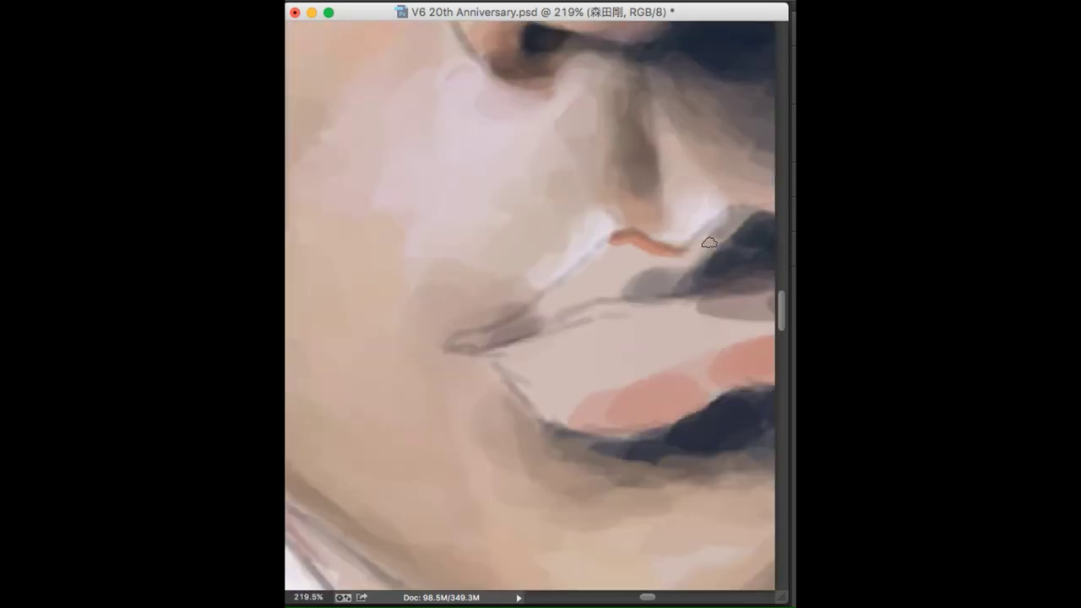
Step: Outline the upper lip in orange, darken its line, and add warm brown and grey at the left corner
drag(707, 242, 467, 339)
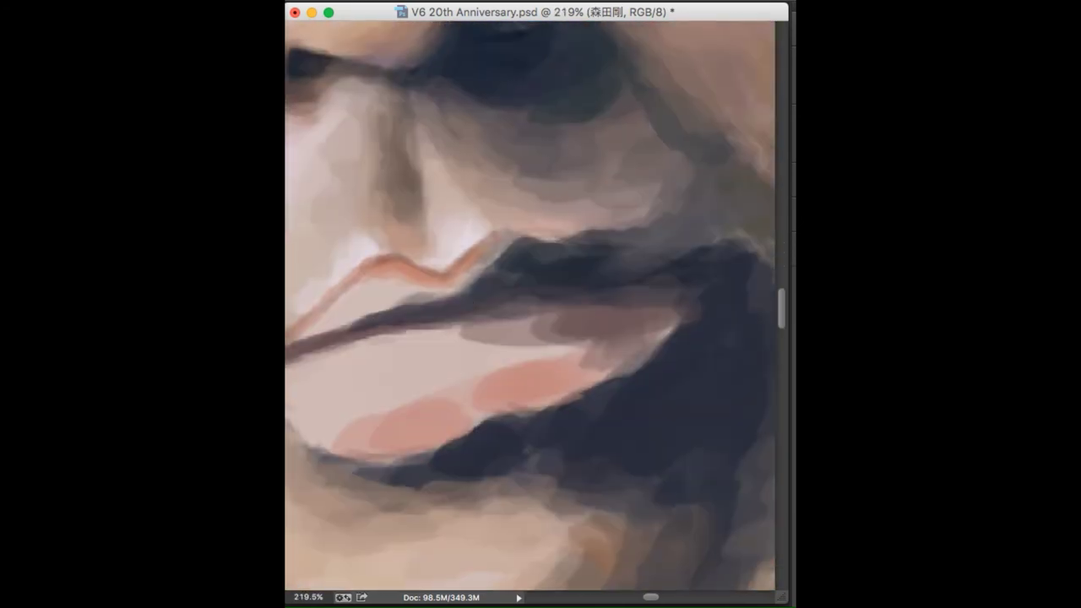
drag(569, 283, 638, 267)
mouse_move(528, 239)
mouse_down()
mouse_move(507, 284)
mouse_move(481, 280)
mouse_move(298, 346)
mouse_up()
mouse_move(355, 331)
mouse_down()
mouse_move(442, 266)
mouse_move(391, 309)
mouse_move(495, 269)
mouse_up()
alt+click(507, 285)
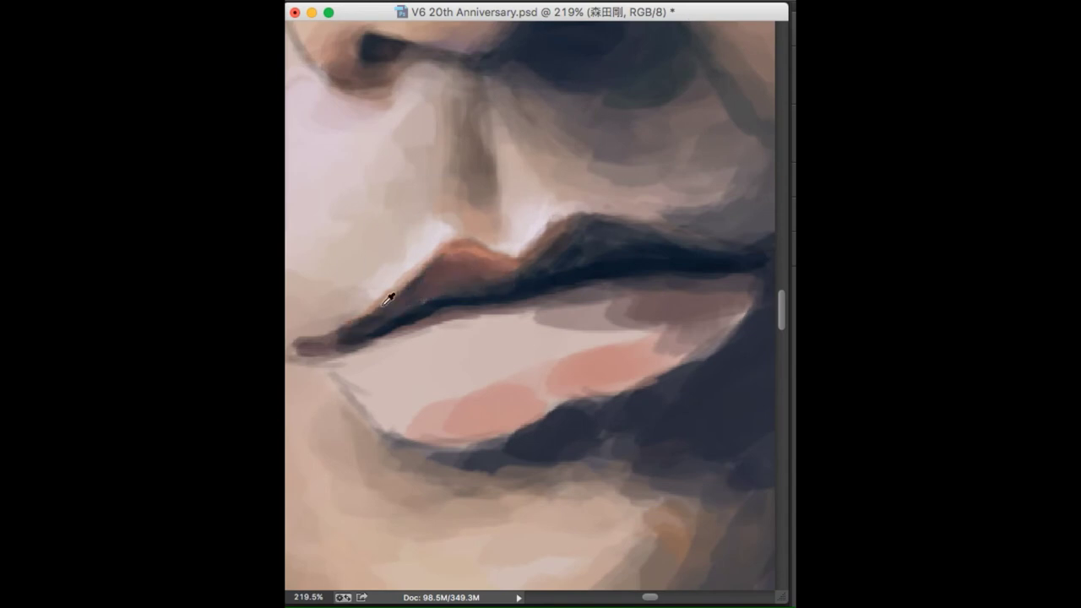
alt+click(391, 308)
drag(372, 312, 426, 285)
alt+click(410, 284)
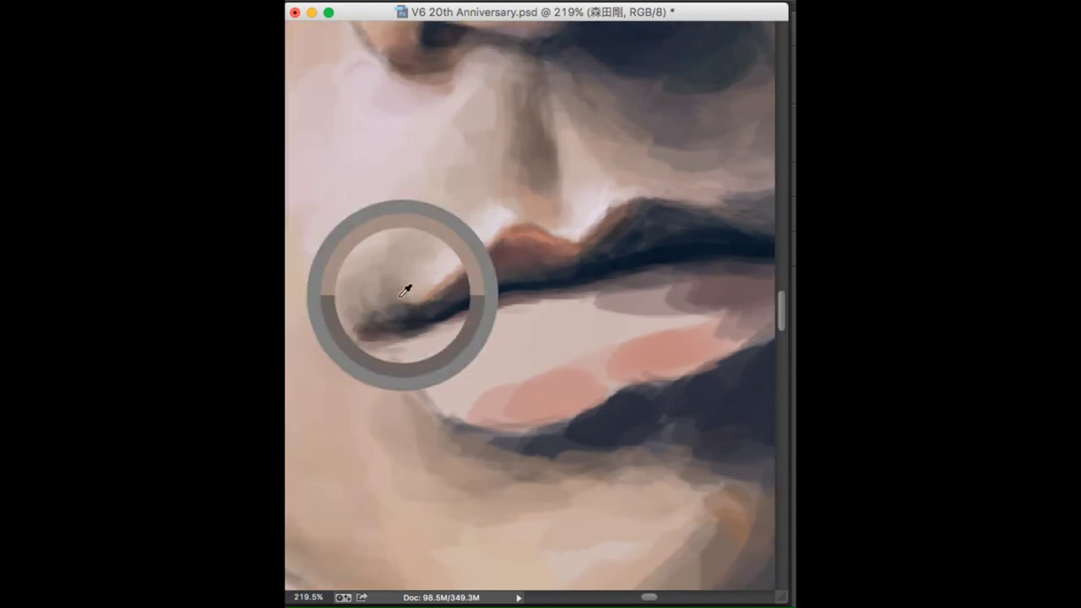
Step: Darken the shadow along the lower lip with a sampled dark tone
scroll(525, 399, down, 5)
scroll(525, 399, up, 5)
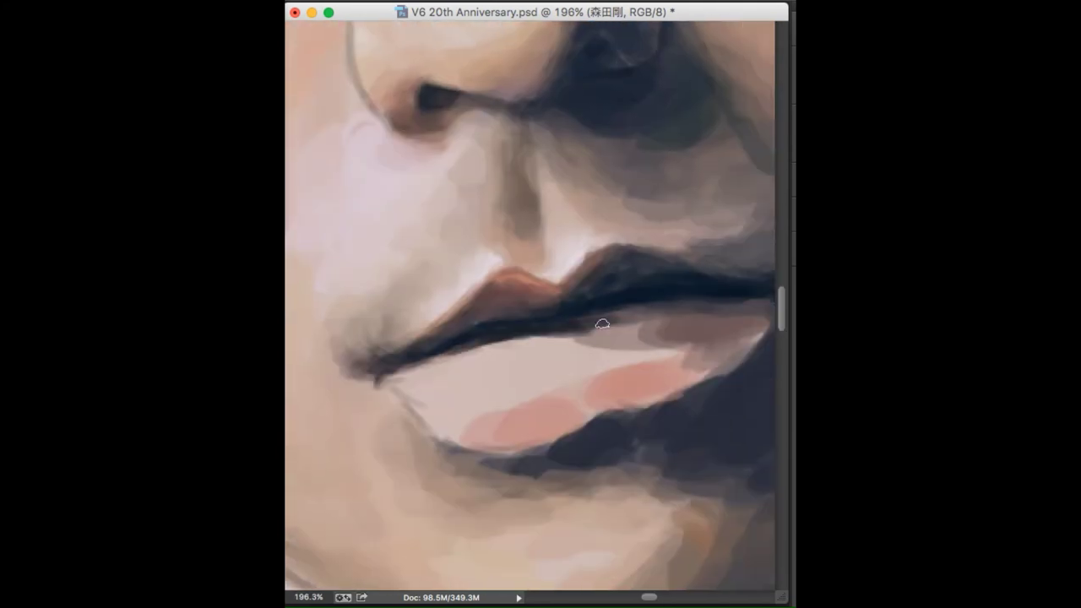
drag(603, 321, 485, 332)
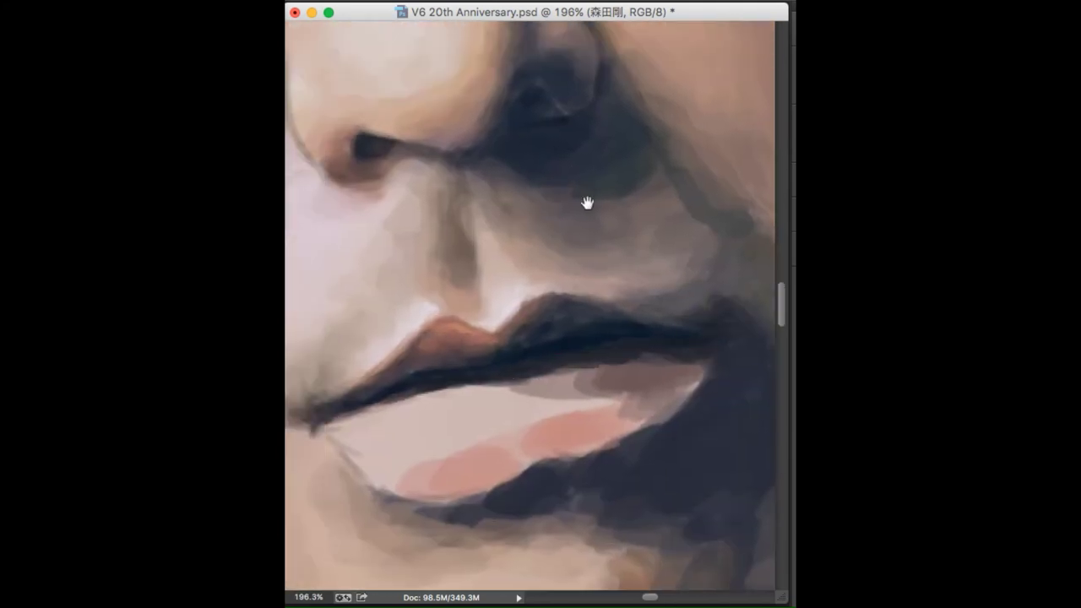
scroll(586, 203, up, 5)
scroll(550, 193, down, 5)
scroll(586, 279, down, 3)
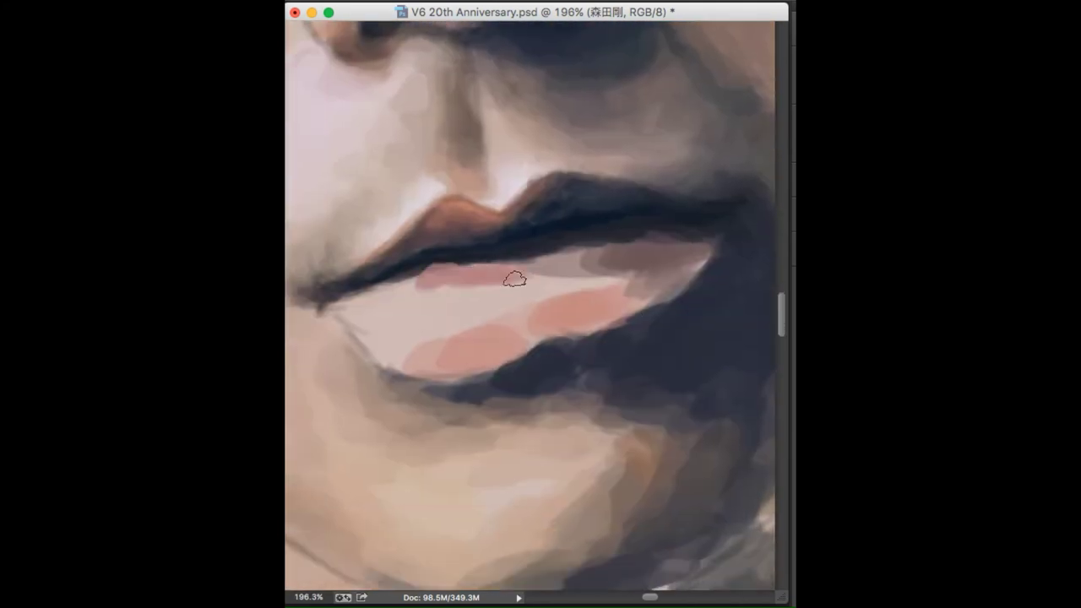
alt+click(473, 385)
drag(392, 395, 488, 372)
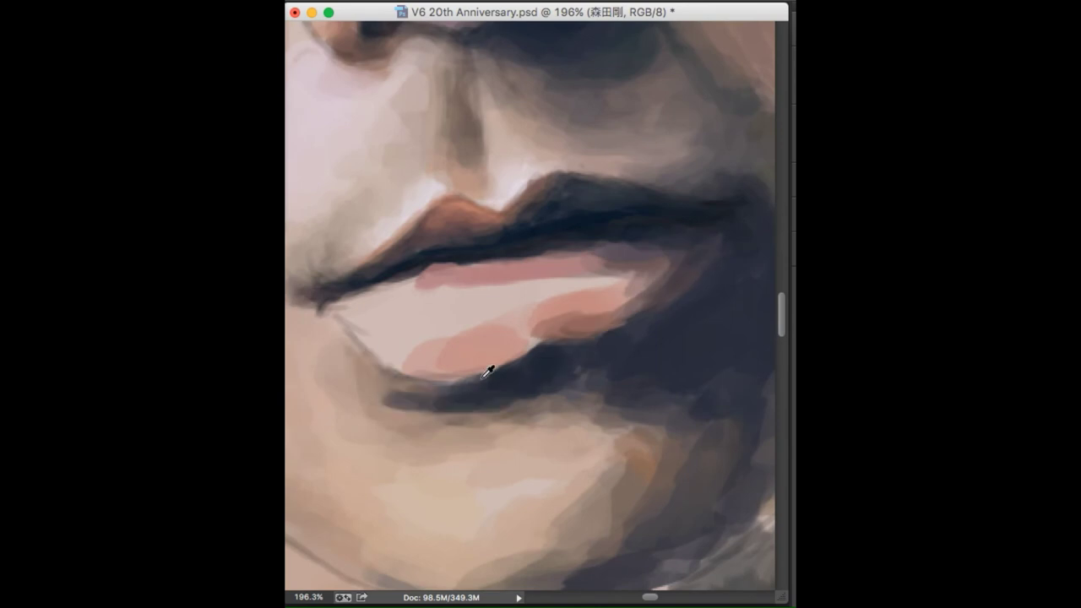
Step: Repaint the lower lip in lighter pink tones
mouse_move(503, 317)
mouse_down()
mouse_move(608, 278)
mouse_move(618, 264)
mouse_up()
alt+click(490, 352)
drag(363, 292, 439, 304)
drag(372, 355, 442, 314)
scroll(434, 328, up, 1)
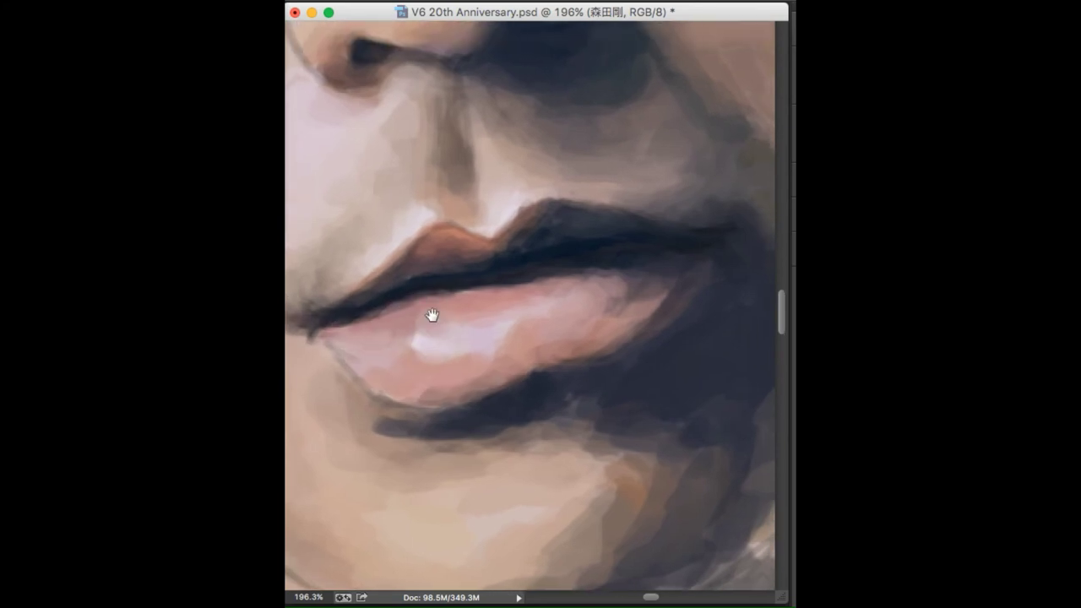
scroll(410, 295, down, 2)
Step: Shade the area under the lower lip and sample skin tones around the chin
alt+click(415, 242)
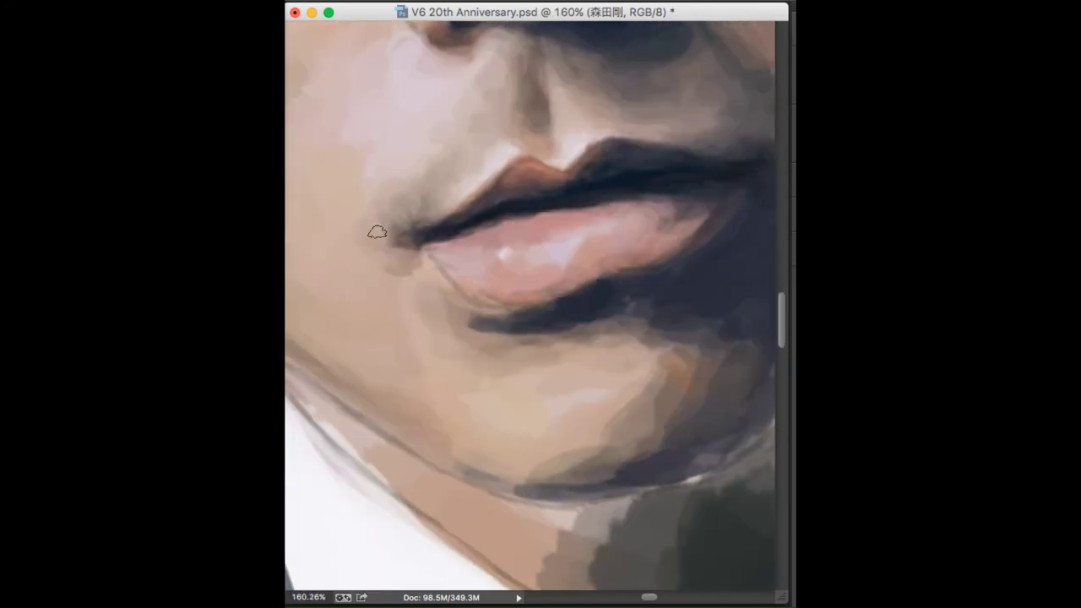
scroll(414, 357, right, 2)
drag(414, 286, 488, 326)
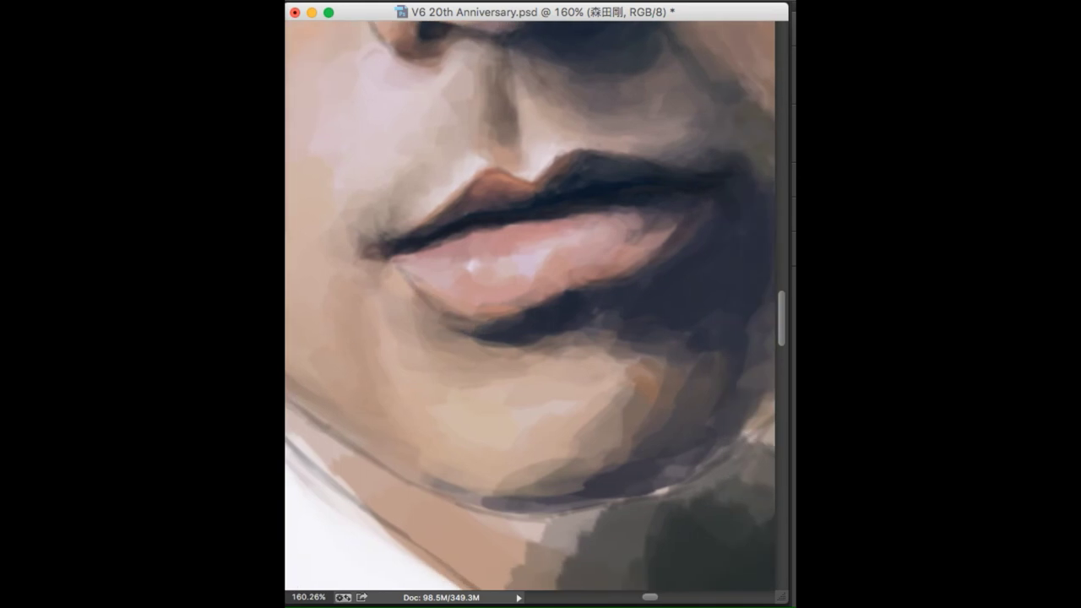
scroll(438, 314, down, 10)
scroll(512, 379, up, 8)
alt+click(517, 314)
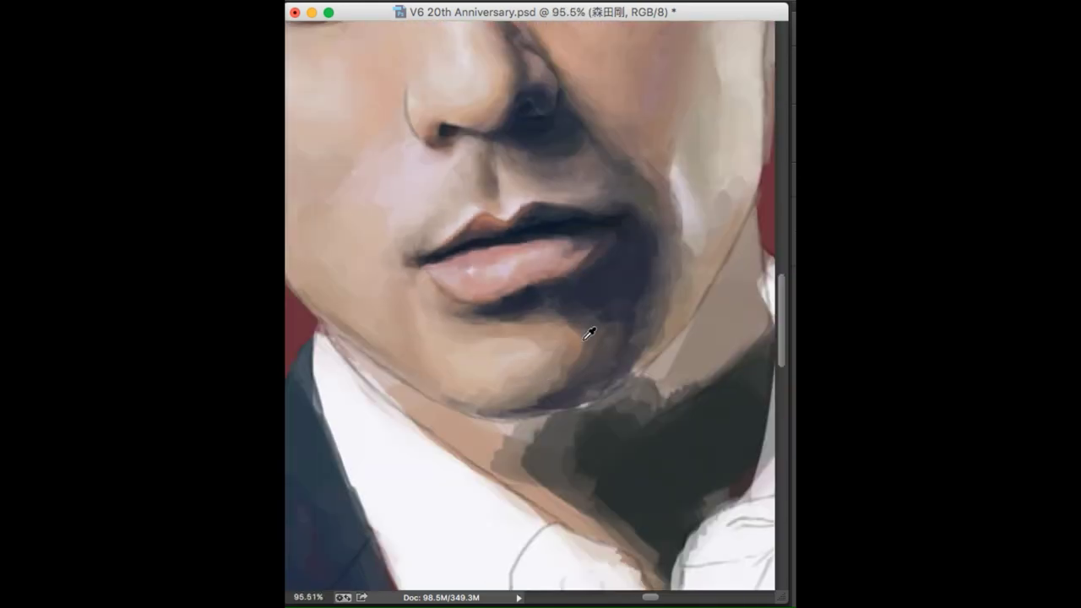
alt+click(521, 386)
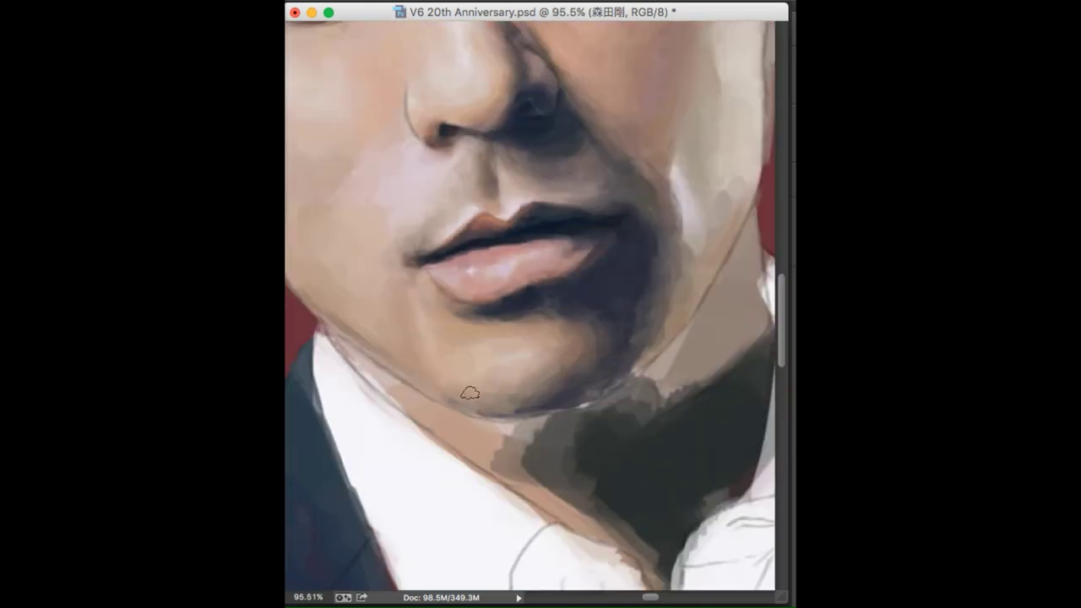
Step: Show the Layers panel with F7 and sample colours from the upper and lower lip
scroll(477, 317, up, 2)
key(F7)
alt+click(477, 317)
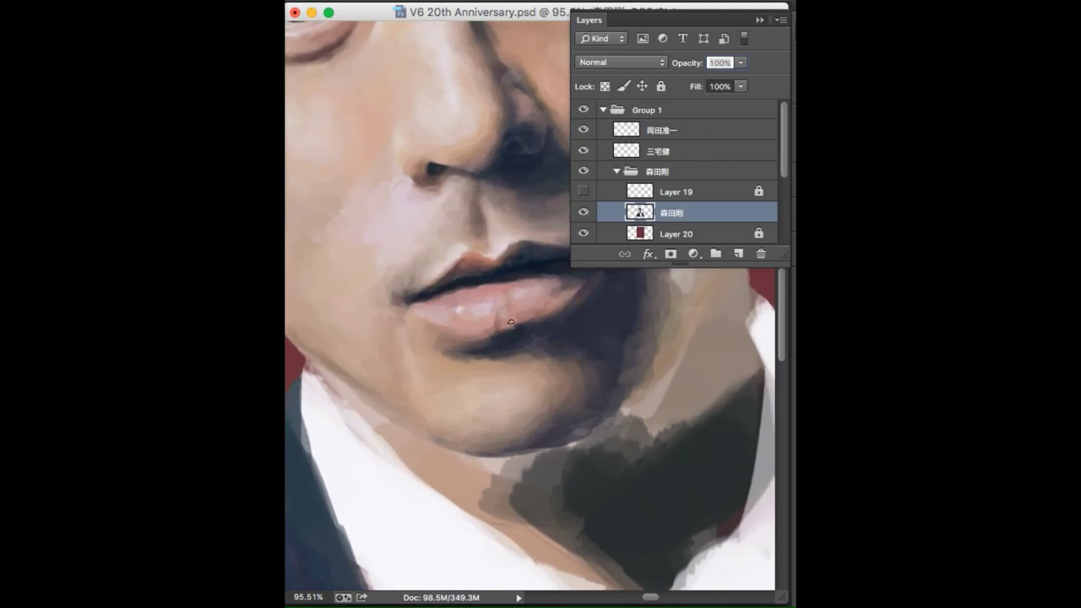
scroll(494, 329, up, 3)
scroll(493, 326, up, 2)
alt+click(502, 338)
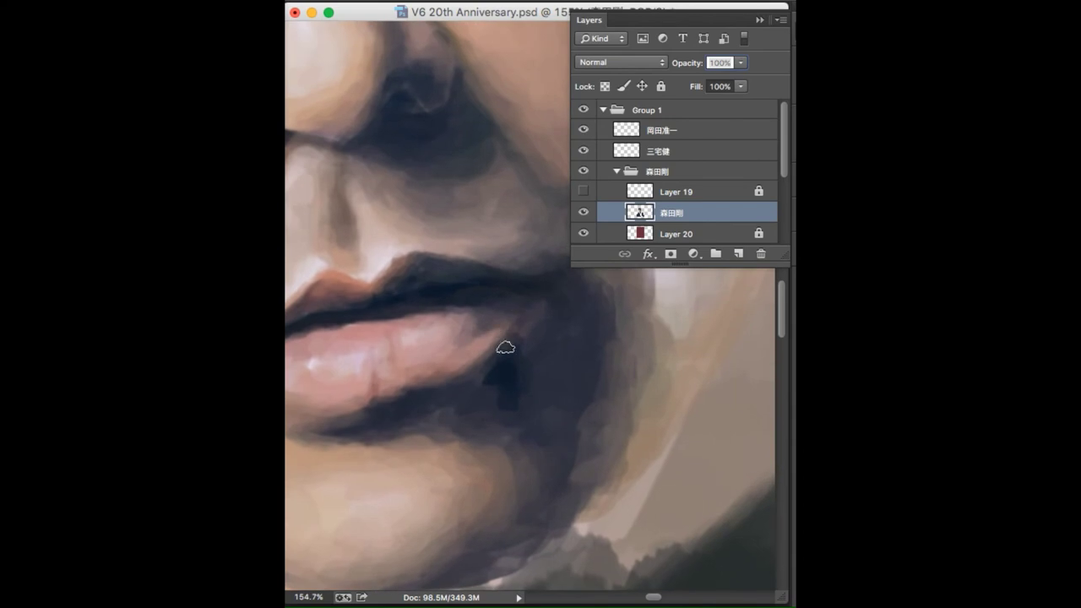
scroll(490, 338, left, 2)
alt+click(377, 361)
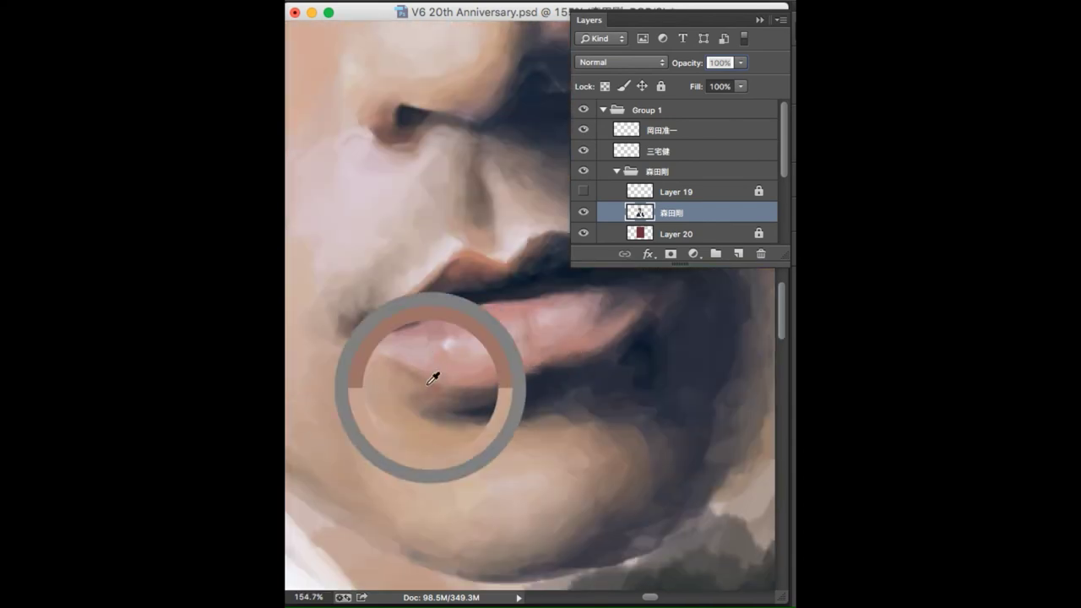
Step: Sample the dark shadow tone under the chin and the skin tone at the jaw
scroll(361, 424, down, 5)
scroll(478, 381, up, 4)
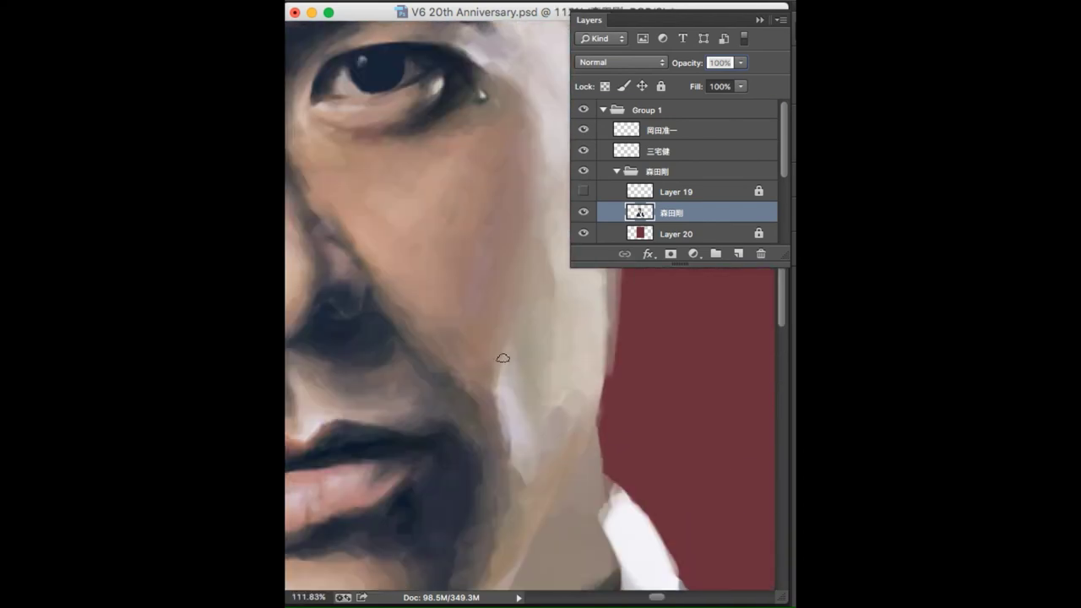
scroll(507, 405, down, 3)
scroll(465, 435, down, 2)
scroll(475, 394, up, 3)
scroll(519, 345, up, 3)
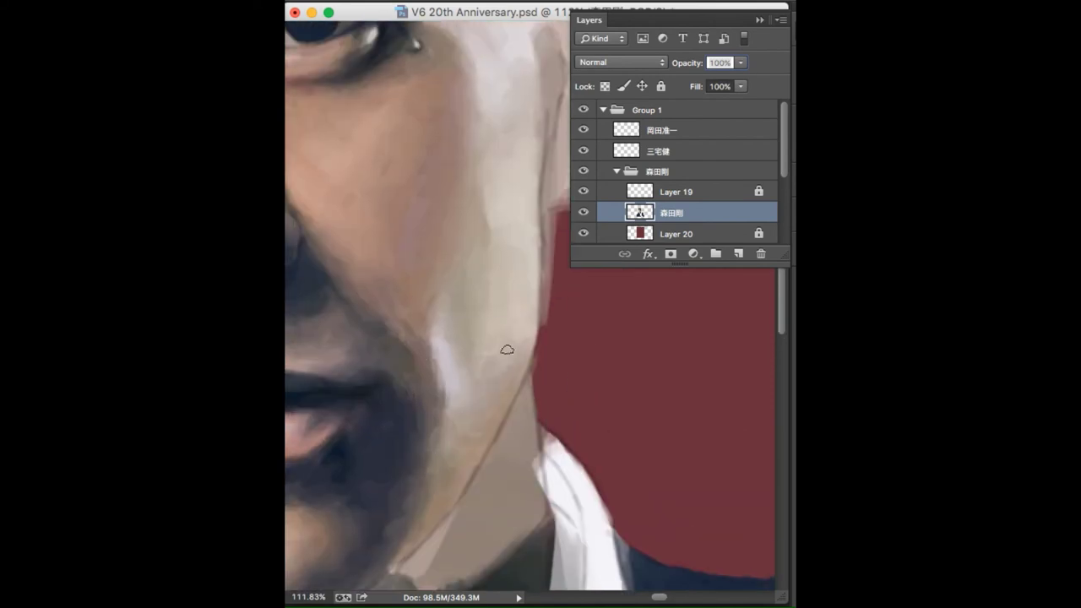
scroll(528, 316, up, 3)
scroll(507, 248, up, 3)
scroll(507, 247, down, 4)
scroll(493, 369, up, 5)
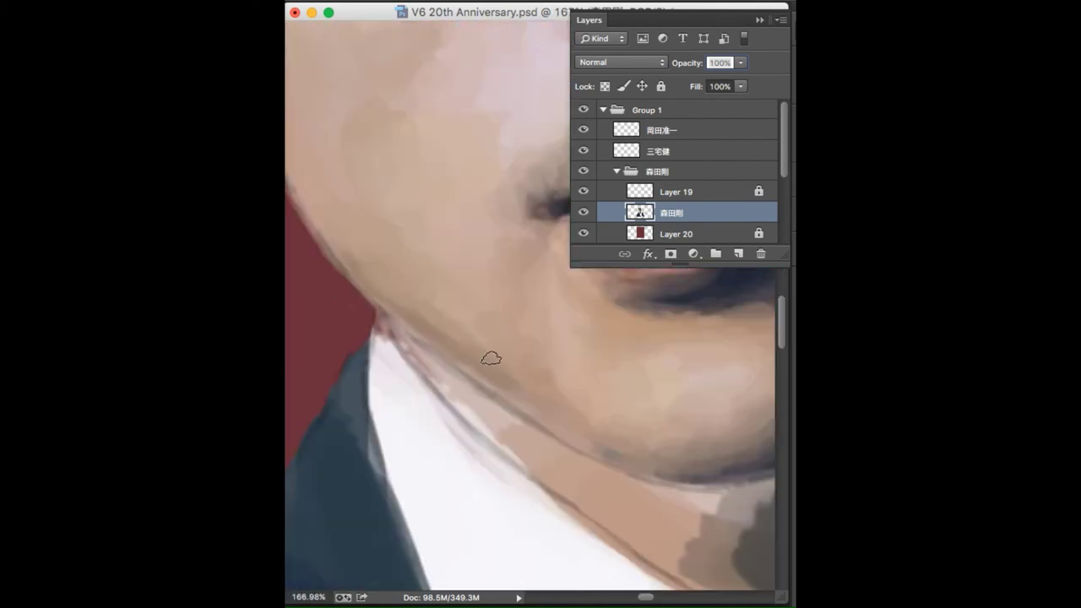
scroll(533, 405, up, 5)
scroll(541, 397, up, 2)
scroll(558, 405, down, 2)
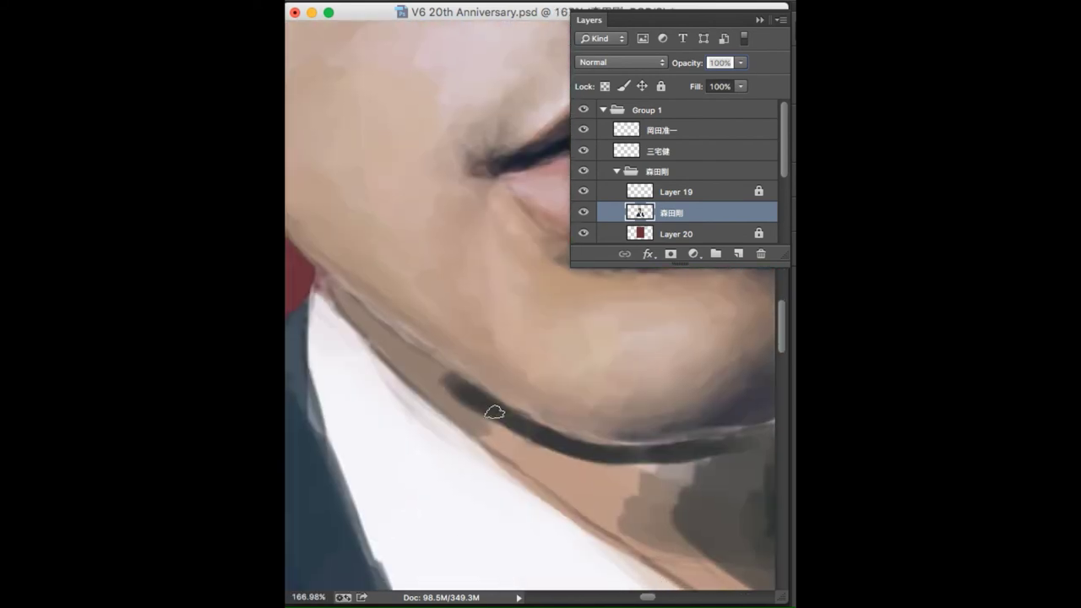
scroll(550, 377, up, 2)
scroll(541, 380, down, 1)
scroll(483, 400, down, 2)
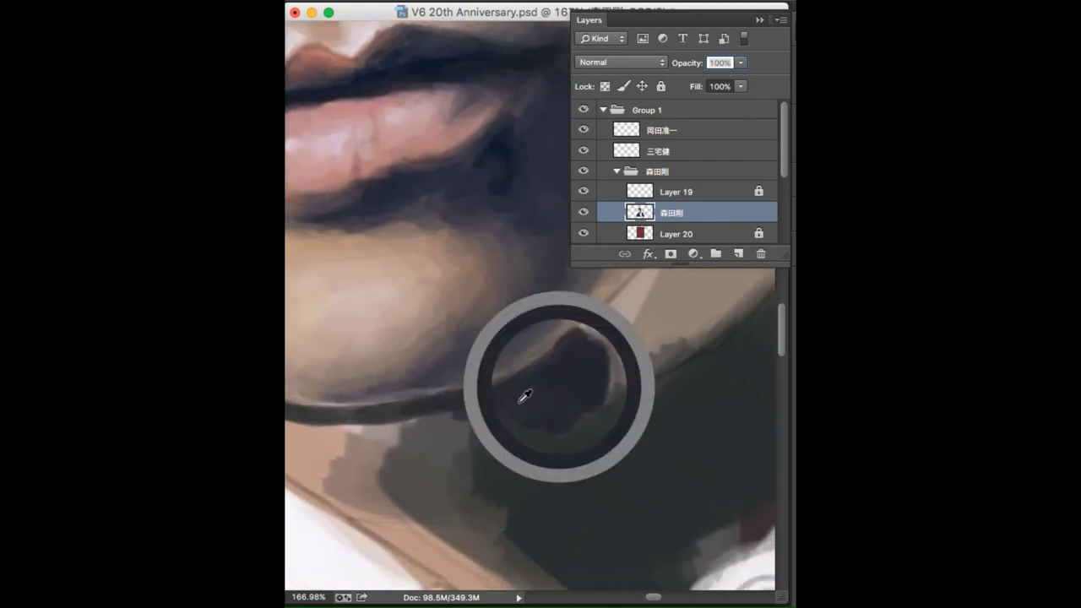
scroll(466, 451, down, 3)
scroll(670, 346, down, 2)
scroll(615, 507, down, 2)
scroll(514, 391, right, 5)
scroll(515, 391, up, 2)
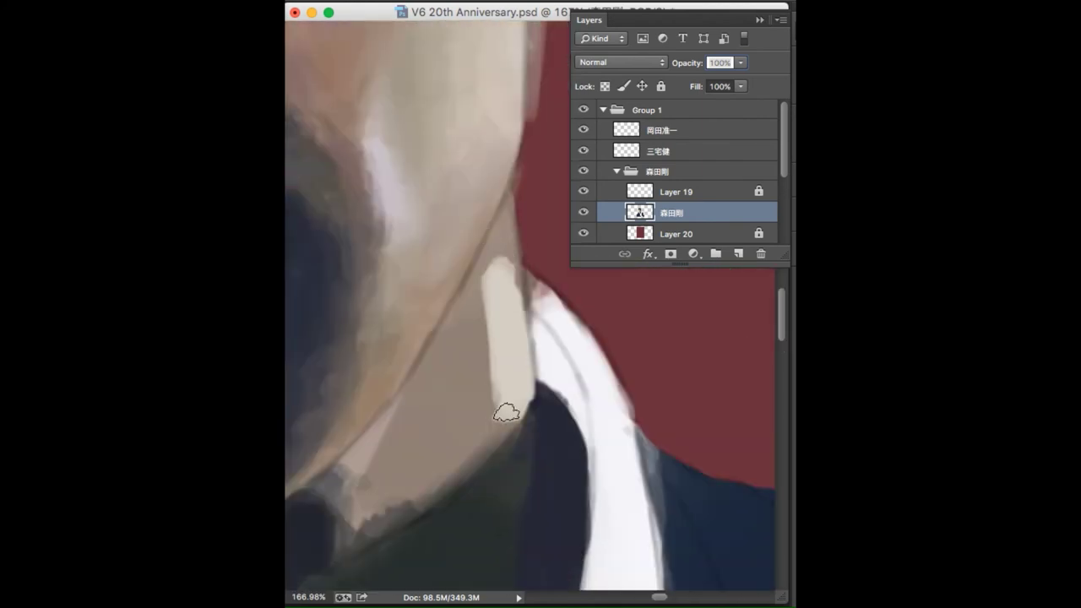
scroll(483, 405, down, 3)
alt+click(458, 350)
scroll(406, 406, left, 2)
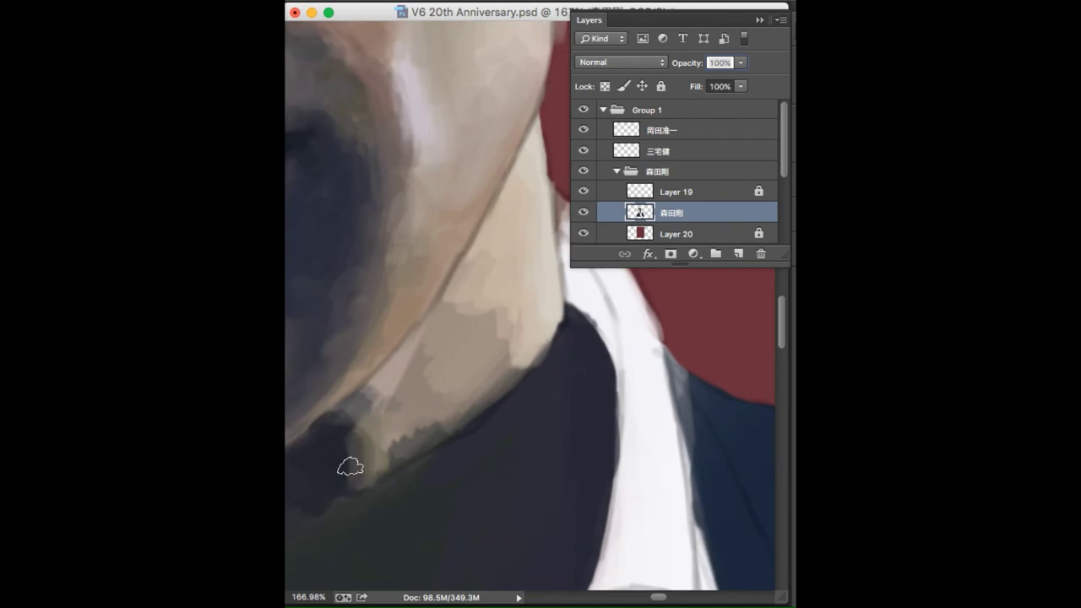
scroll(428, 357, up, 2)
scroll(355, 482, right, 2)
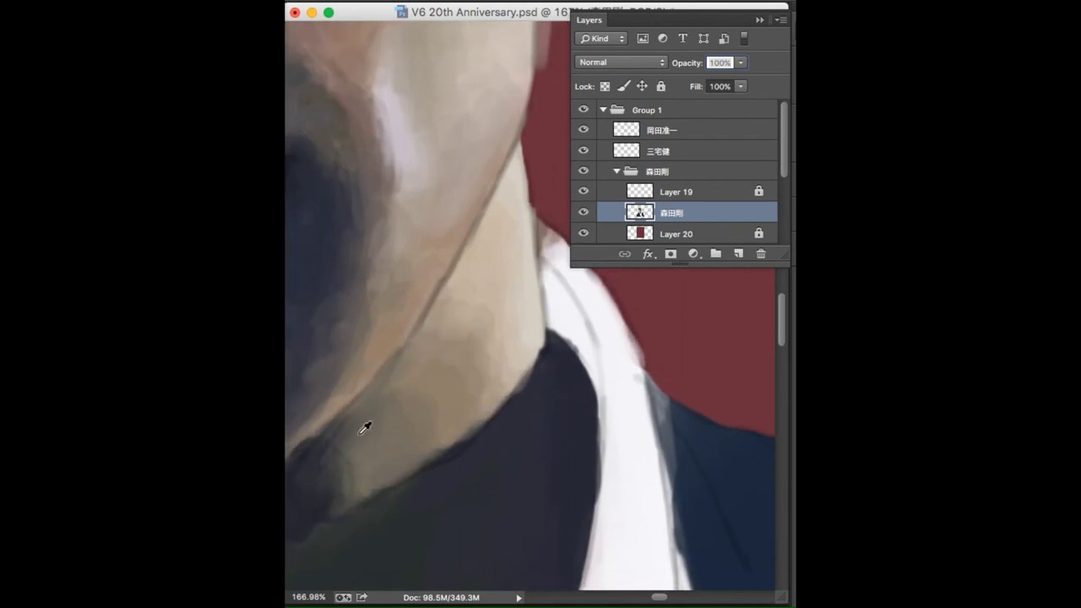
alt+click(408, 408)
Step: Sample the neck shadow colour and darken the neck beneath the chin
scroll(431, 338, up, 1)
scroll(431, 338, right, 1)
scroll(448, 296, down, 3)
scroll(448, 296, left, 2)
scroll(362, 376, down, 2)
scroll(478, 326, up, 1)
scroll(478, 326, right, 1)
scroll(475, 330, up, 1)
alt+click(500, 336)
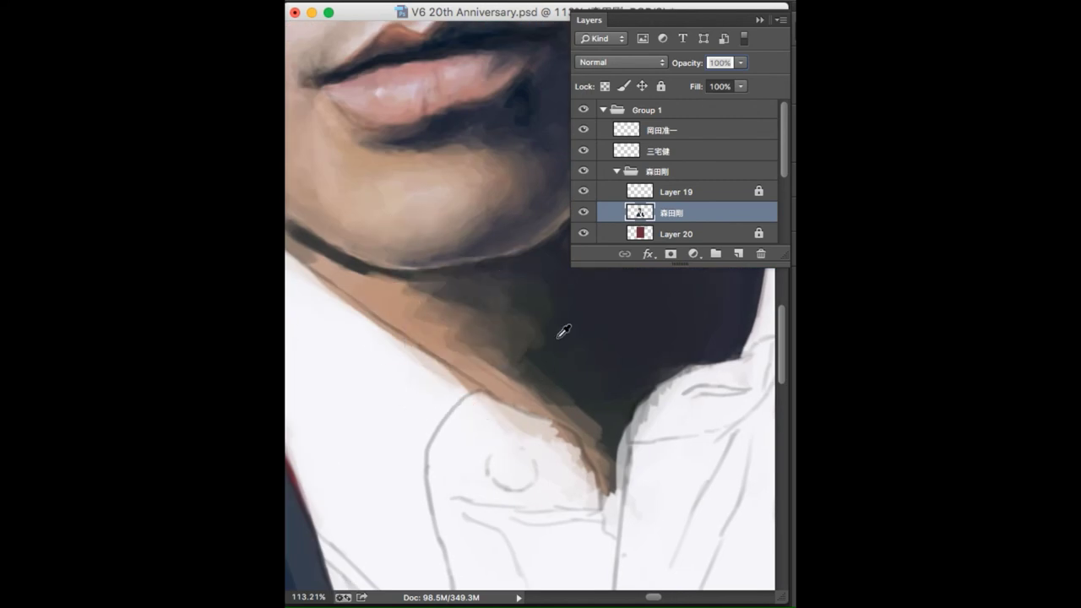
drag(500, 336, 584, 412)
Step: Sample a brown tone along the collar edge and colours near the jaw
scroll(374, 306, left, 3)
scroll(374, 307, up, 1)
alt+click(523, 345)
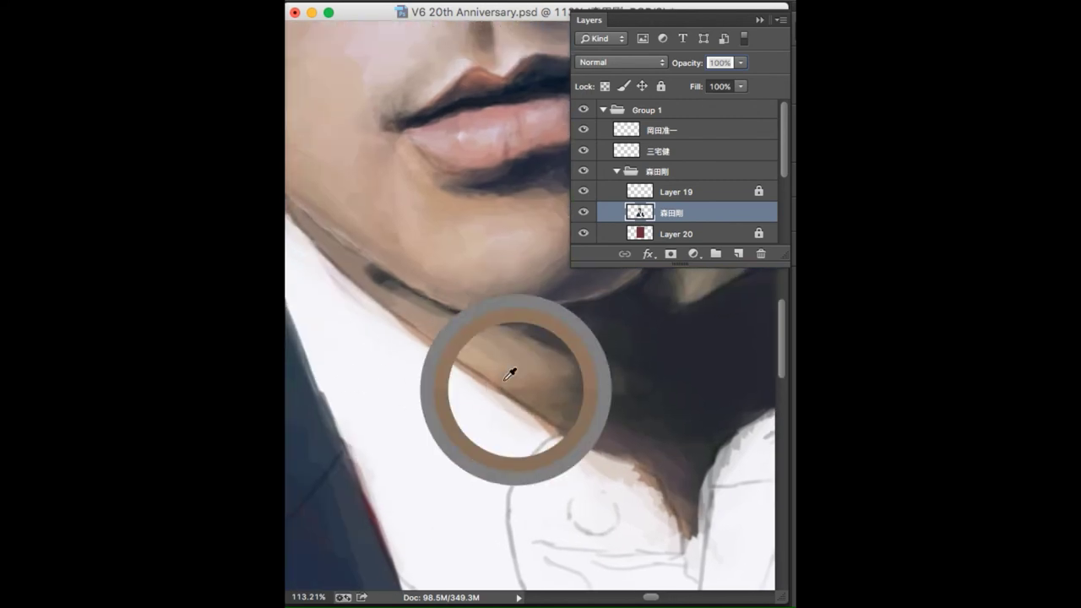
scroll(381, 319, up, 1)
scroll(381, 319, right, 1)
scroll(381, 319, down, 1)
scroll(381, 319, right, 1)
alt+click(447, 361)
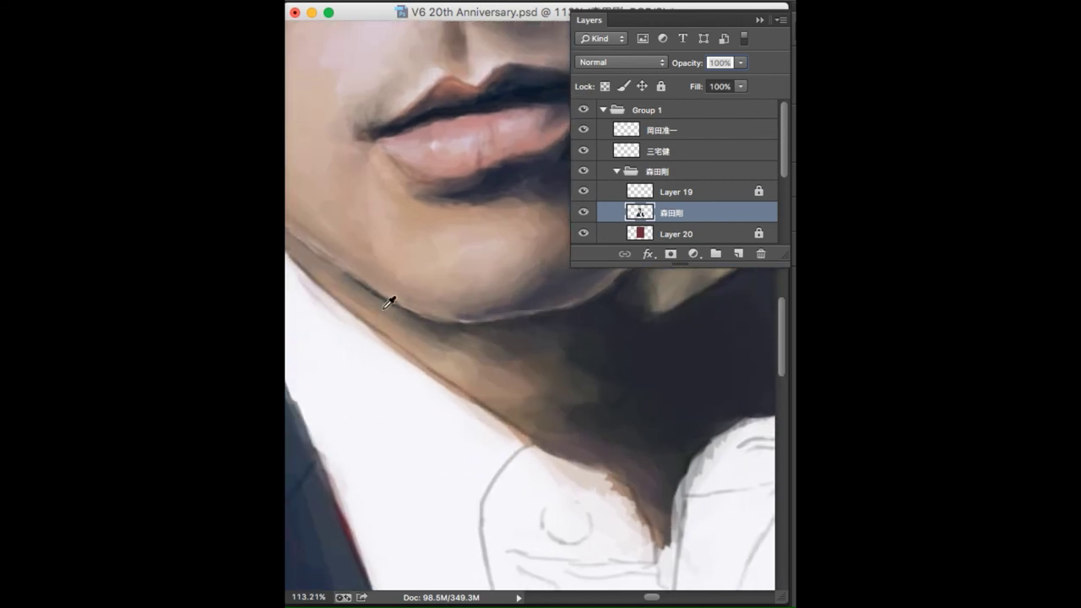
scroll(550, 355, left, 2)
alt+click(586, 386)
Step: Paint a grey stroke, light highlight and skin tone along the jaw edge
scroll(560, 367, down, 1)
scroll(479, 285, up, 2)
drag(480, 286, 581, 511)
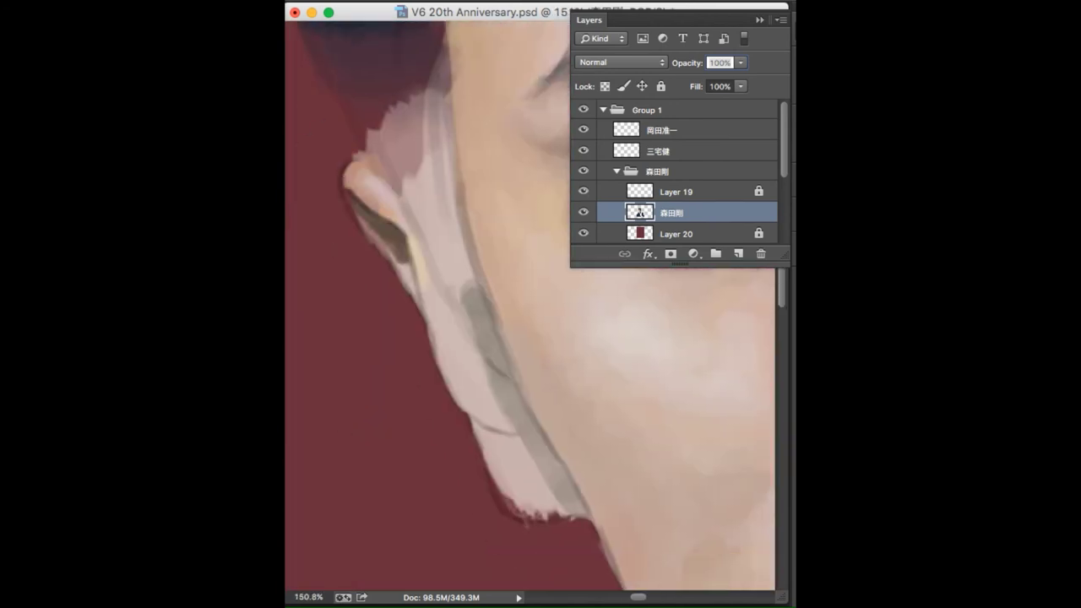
scroll(468, 329, right, 1)
mouse_move(453, 369)
mouse_down()
mouse_move(468, 329)
mouse_move(463, 384)
mouse_move(473, 380)
mouse_move(497, 426)
mouse_up()
alt+click(459, 338)
alt+click(414, 278)
scroll(434, 361, down, 3)
alt+click(447, 335)
alt+click(416, 296)
Step: Paint dark and brown tones over the ear with a light orange lower edge
scroll(502, 423, down, 2)
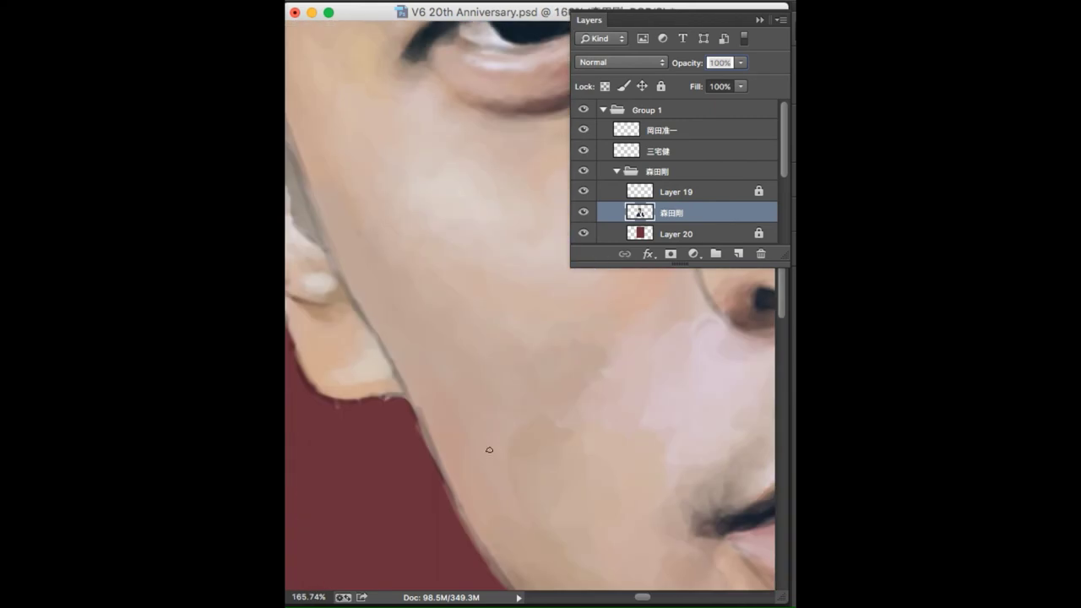
scroll(535, 414, down, 3)
scroll(403, 293, down, 5)
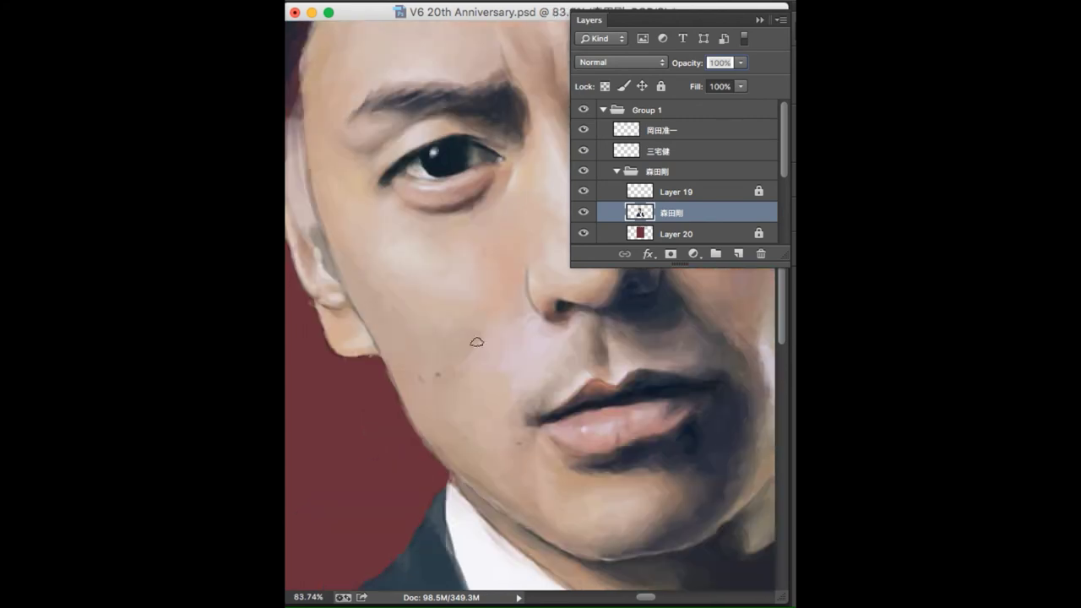
alt+click(760, 296)
mouse_move(442, 405)
mouse_down()
mouse_move(402, 367)
mouse_move(361, 369)
mouse_up()
scroll(361, 369, up, 3)
mouse_move(446, 434)
mouse_down()
mouse_move(494, 408)
mouse_move(473, 270)
mouse_up()
mouse_move(499, 169)
mouse_down()
mouse_move(459, 290)
mouse_move(458, 340)
mouse_up()
mouse_move(484, 420)
mouse_down()
mouse_move(495, 380)
mouse_move(448, 353)
mouse_move(459, 386)
mouse_move(421, 424)
mouse_move(485, 346)
mouse_up()
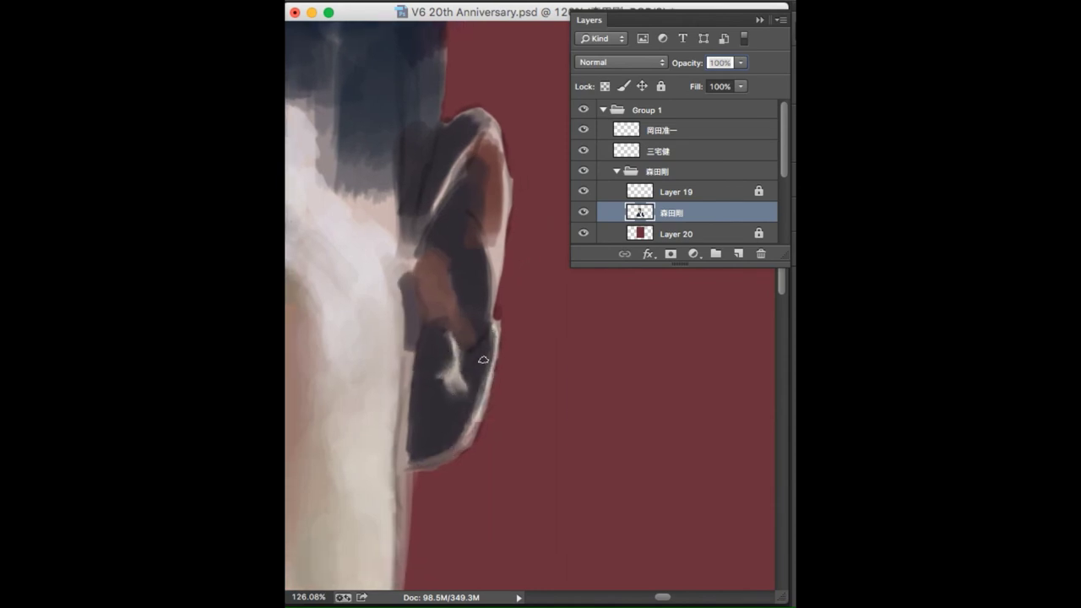
drag(447, 447, 457, 417)
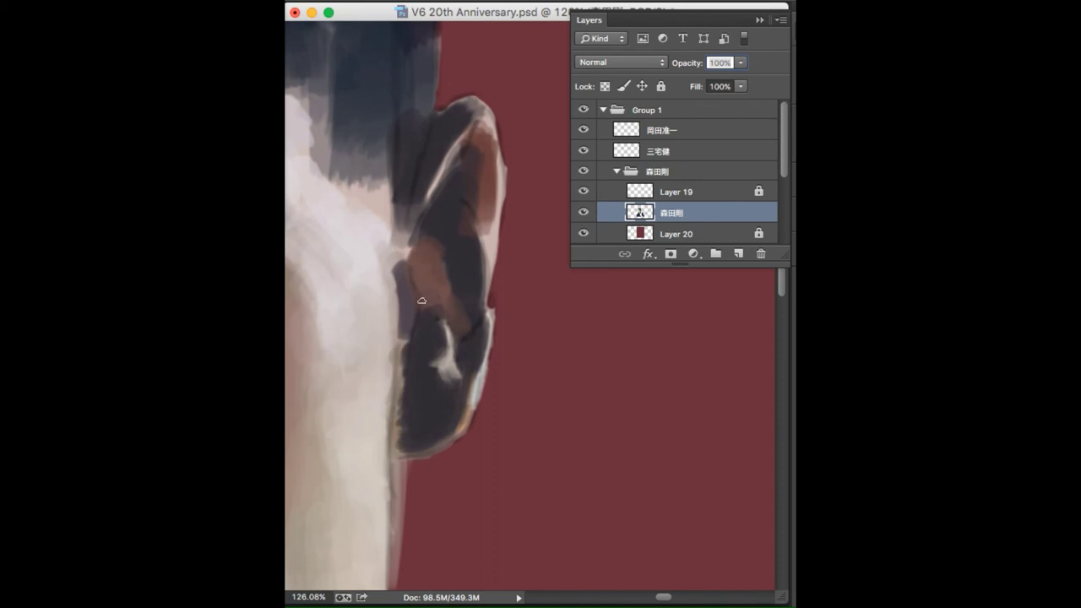
Step: Darken the inner upper ear, narrow its right edge and add an inner rim highlight
scroll(407, 267, up, 2)
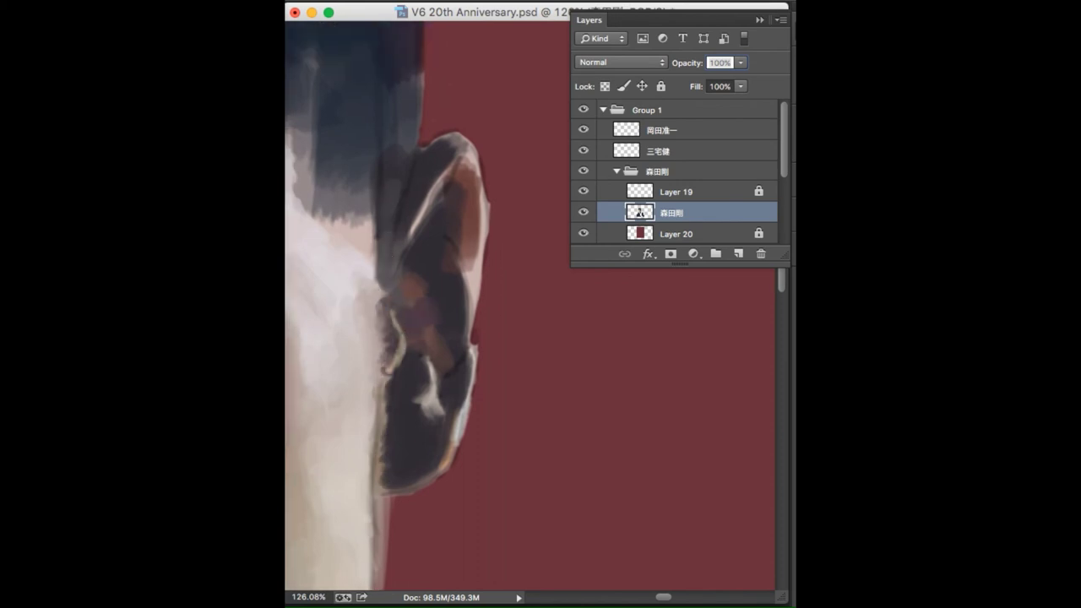
drag(410, 258, 415, 290)
alt+click(414, 290)
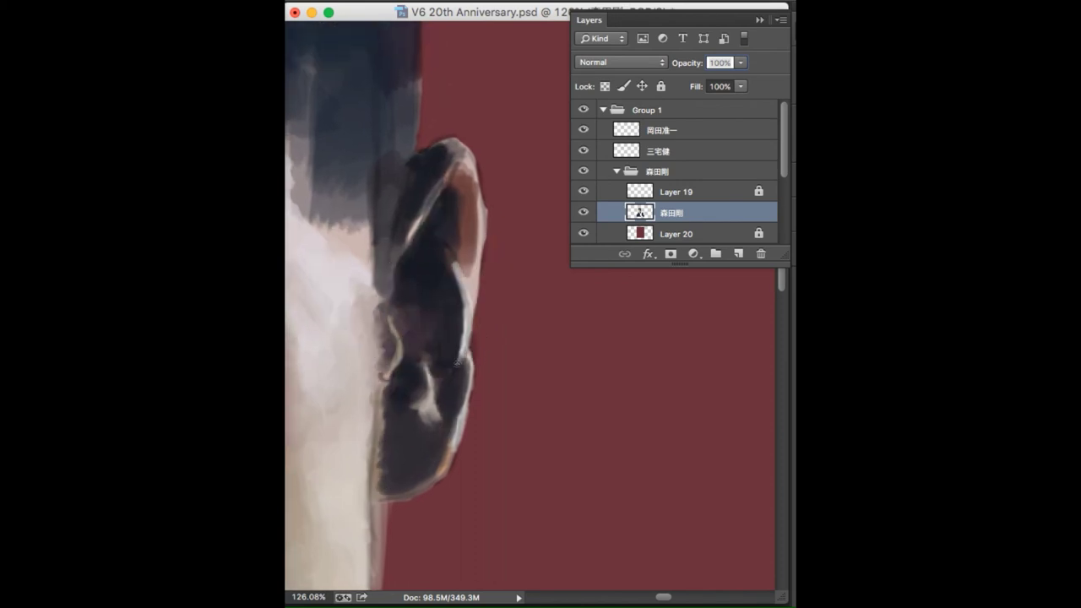
scroll(446, 370, up, 2)
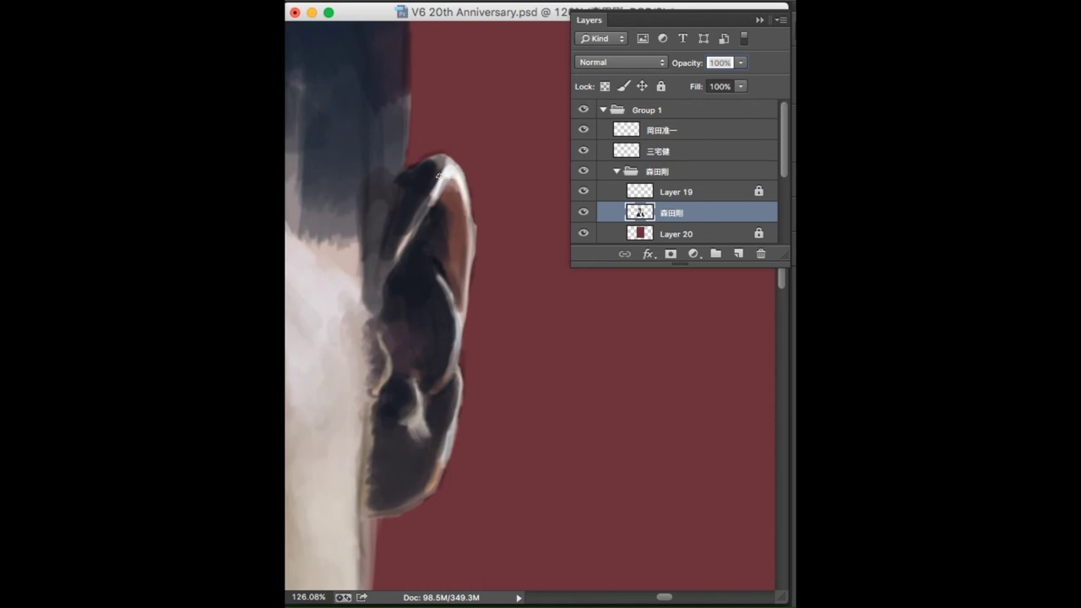
drag(450, 206, 451, 295)
alt+click(450, 429)
drag(384, 269, 427, 209)
drag(377, 250, 439, 220)
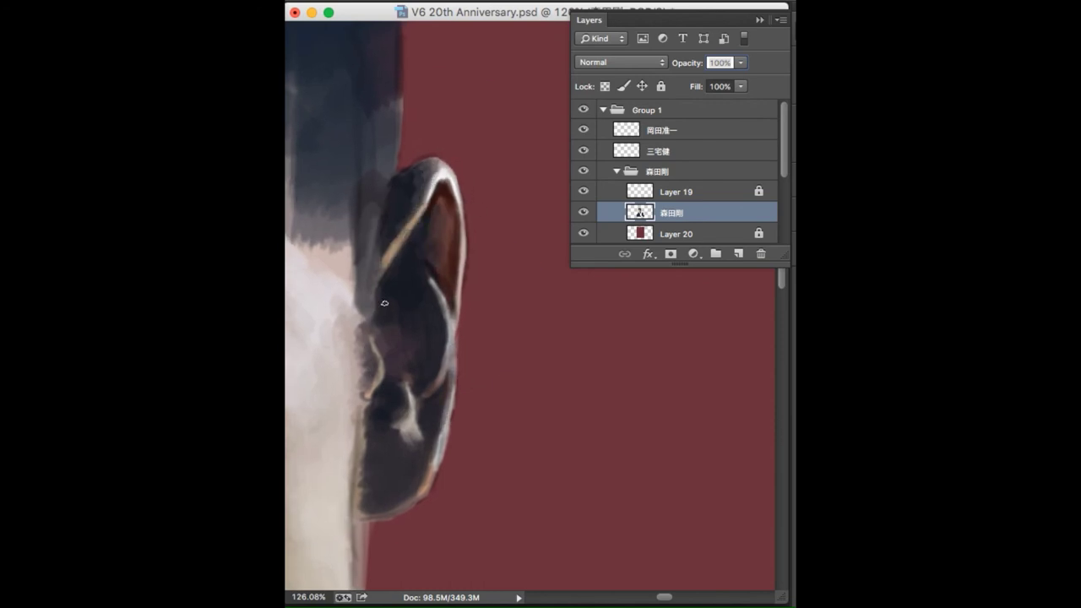
Step: Fit the portrait on screen, shade the collar grey-lavender and paint its button with a dark centre
key(ctrl+0)
scroll(507, 296, up, 5)
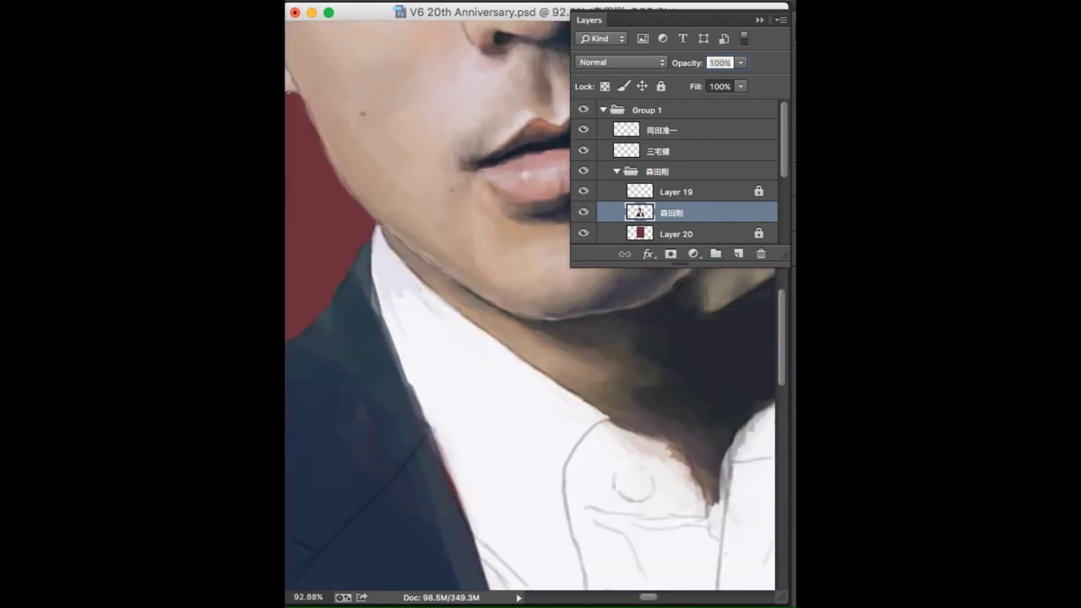
mouse_move(541, 439)
mouse_down()
mouse_move(457, 329)
mouse_move(523, 388)
mouse_move(580, 386)
mouse_up()
drag(507, 347, 611, 381)
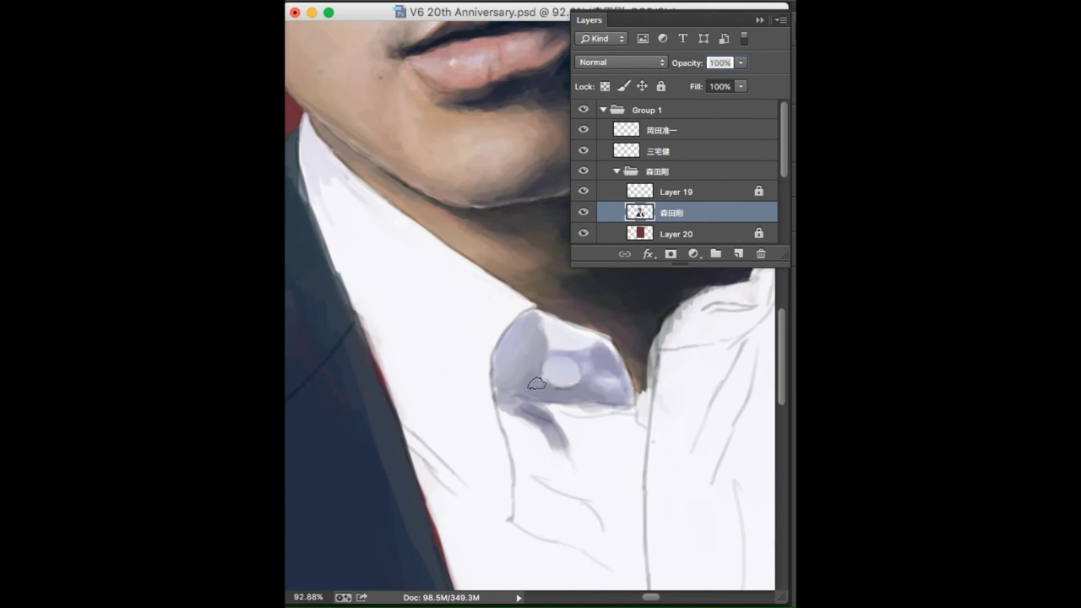
drag(507, 396, 583, 418)
mouse_move(547, 372)
mouse_down()
mouse_move(562, 377)
mouse_move(536, 353)
mouse_up()
Step: Add a blue mark over the collar, a grey lapel-edge shadow and a light collar-edge stroke
scroll(549, 362, up, 2)
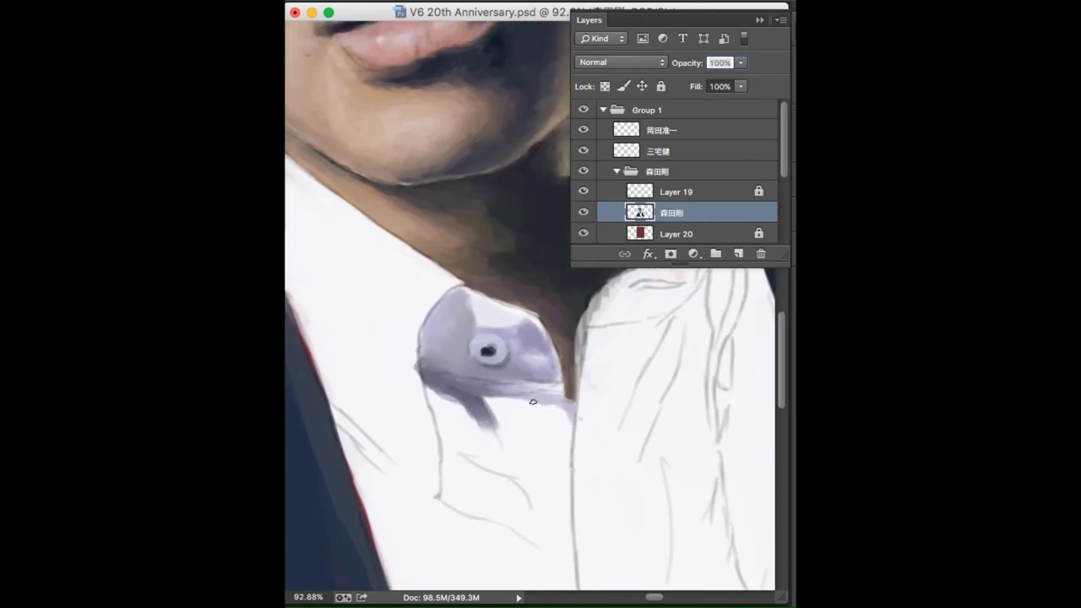
scroll(537, 376, down, 3)
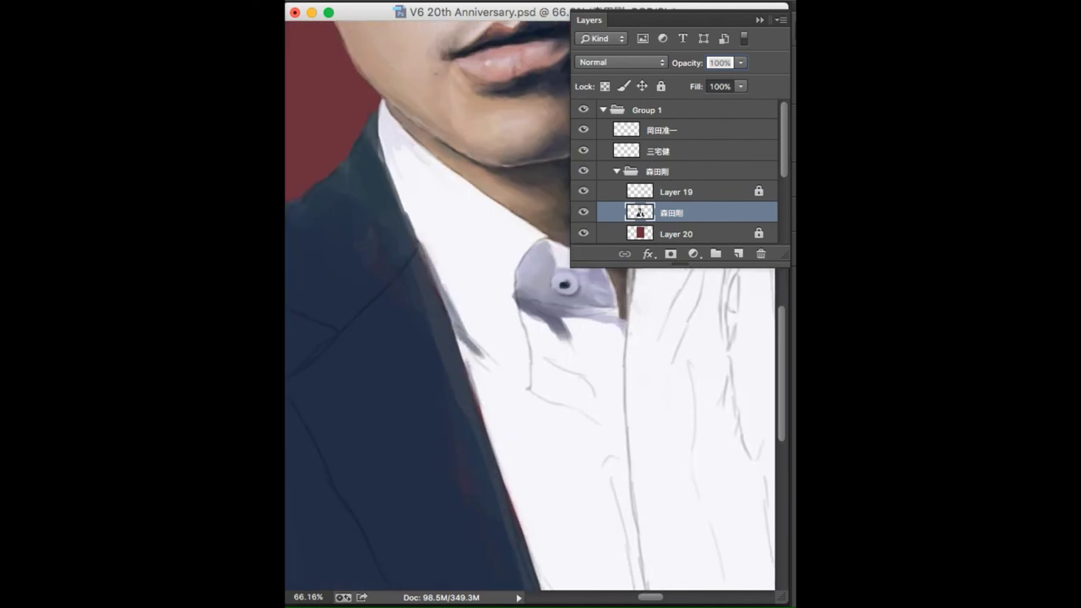
scroll(731, 323, up, 5)
drag(484, 323, 512, 393)
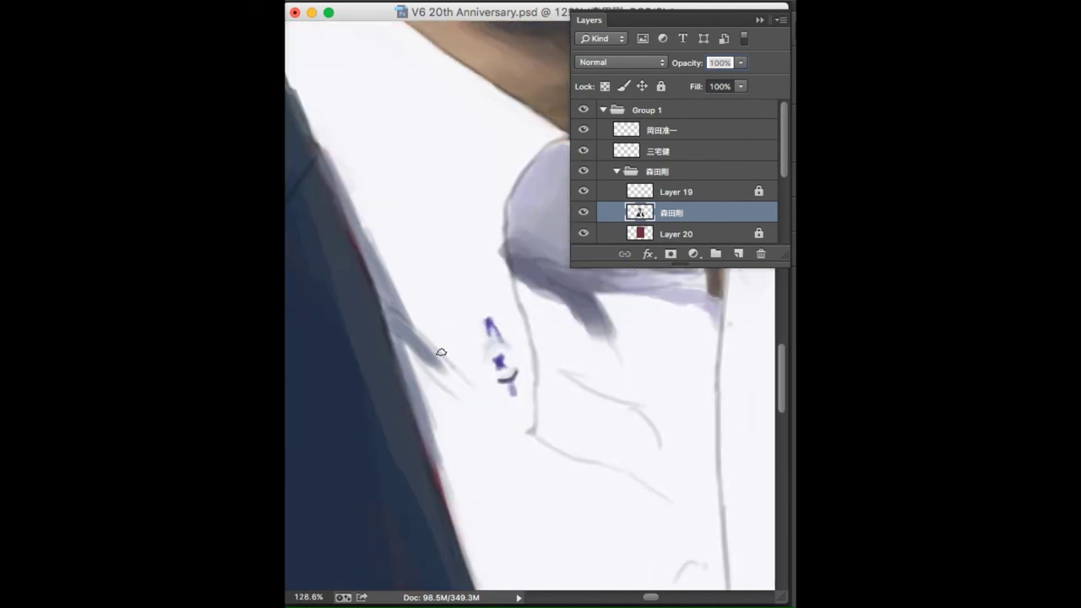
drag(397, 321, 457, 394)
drag(535, 125, 507, 166)
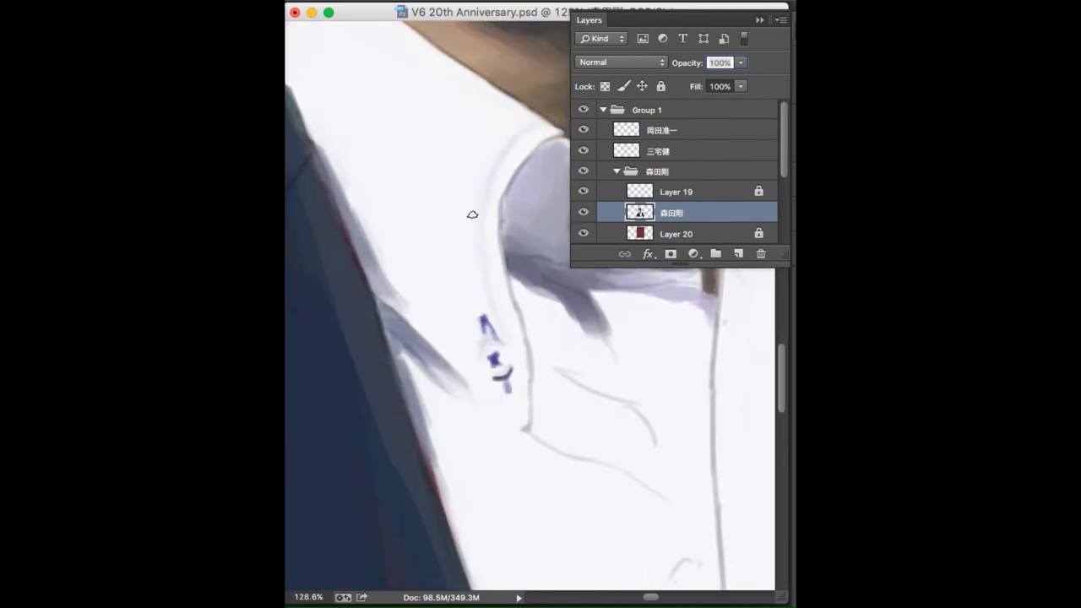
Step: Paint grey shading beneath the collar button
scroll(366, 294, down, 3)
scroll(408, 300, up, 3)
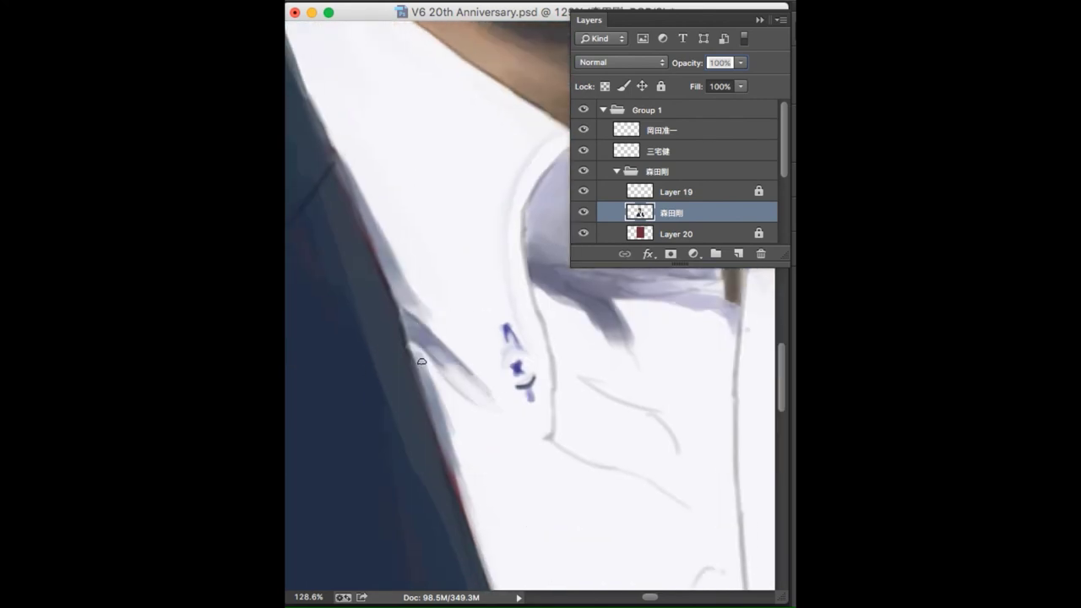
scroll(543, 435, right, 3)
scroll(505, 421, right, 2)
mouse_move(473, 380)
mouse_down()
mouse_move(510, 326)
mouse_move(434, 386)
mouse_move(470, 298)
mouse_up()
scroll(509, 326, right, 2)
scroll(462, 314, right, 2)
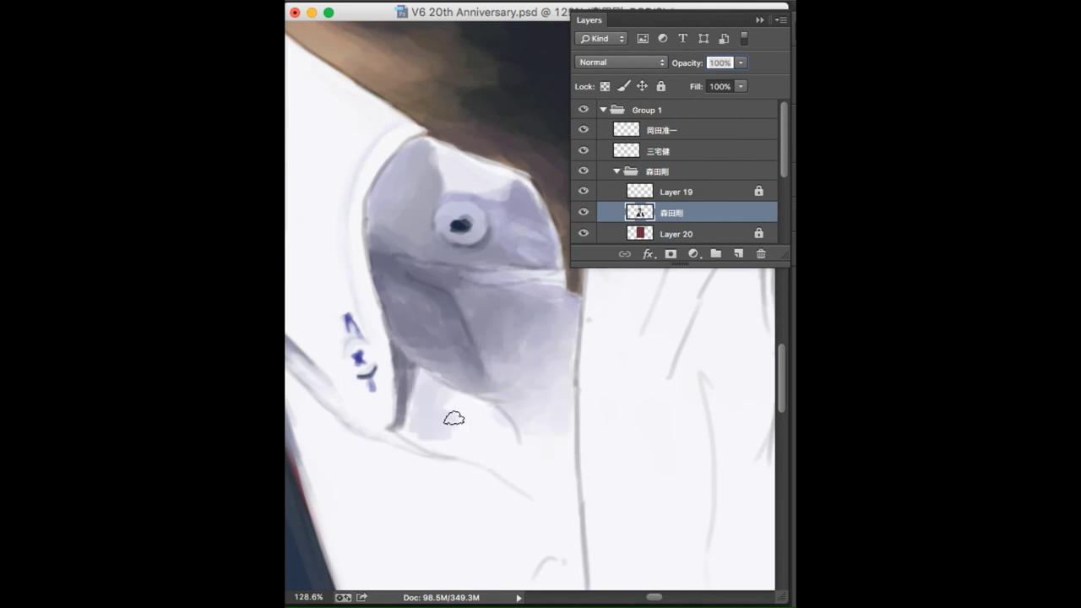
scroll(517, 374, down, 5)
Step: Paint dark grey shading down the shirt front and along its left edge
scroll(517, 374, up, 3)
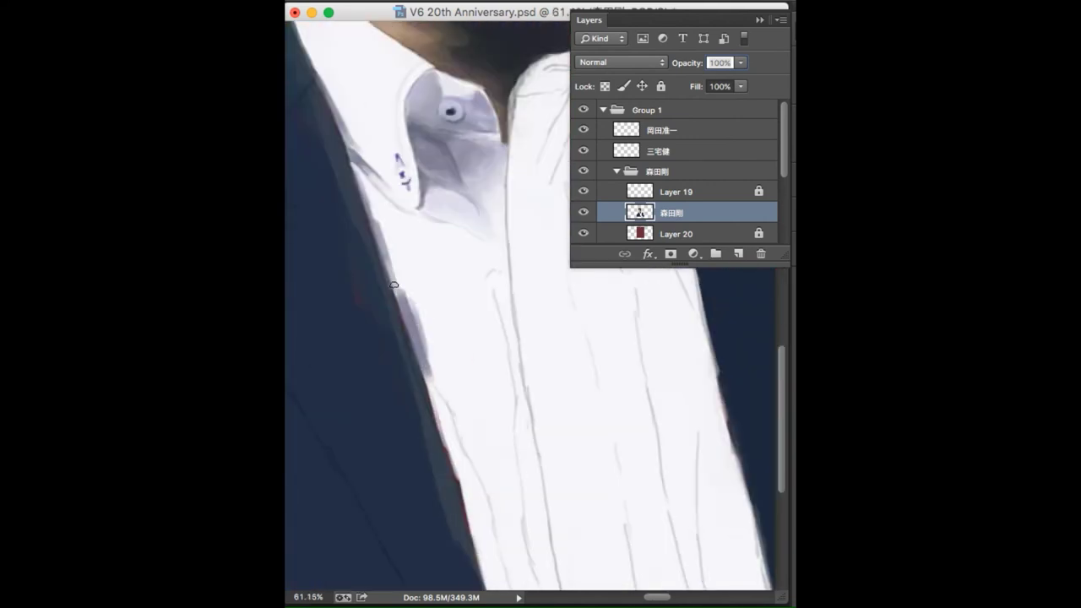
scroll(492, 301, down, 2)
drag(512, 358, 501, 346)
scroll(549, 513, down, 2)
mouse_move(473, 249)
mouse_down()
mouse_move(492, 350)
mouse_move(471, 304)
mouse_up()
scroll(492, 349, down, 1)
scroll(470, 304, down, 2)
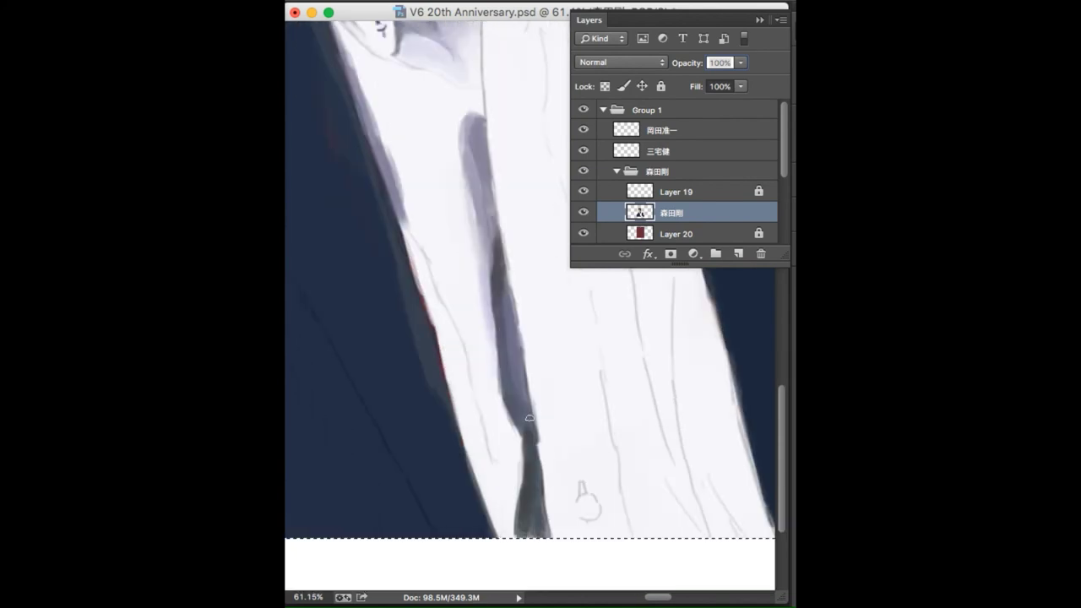
mouse_move(532, 534)
mouse_down()
mouse_move(478, 429)
mouse_move(405, 228)
mouse_move(385, 218)
mouse_move(490, 405)
mouse_move(507, 523)
mouse_up()
scroll(506, 507, up, 1)
alt+click(499, 316)
drag(486, 329, 465, 410)
Step: Sample a collar tone and brush grey-violet shading into the collar
scroll(461, 381, down, 1)
scroll(453, 279, up, 3)
scroll(388, 315, down, 2)
scroll(456, 304, up, 1)
scroll(456, 334, down, 1)
scroll(483, 343, up, 3)
scroll(483, 343, down, 5)
scroll(522, 352, down, 1)
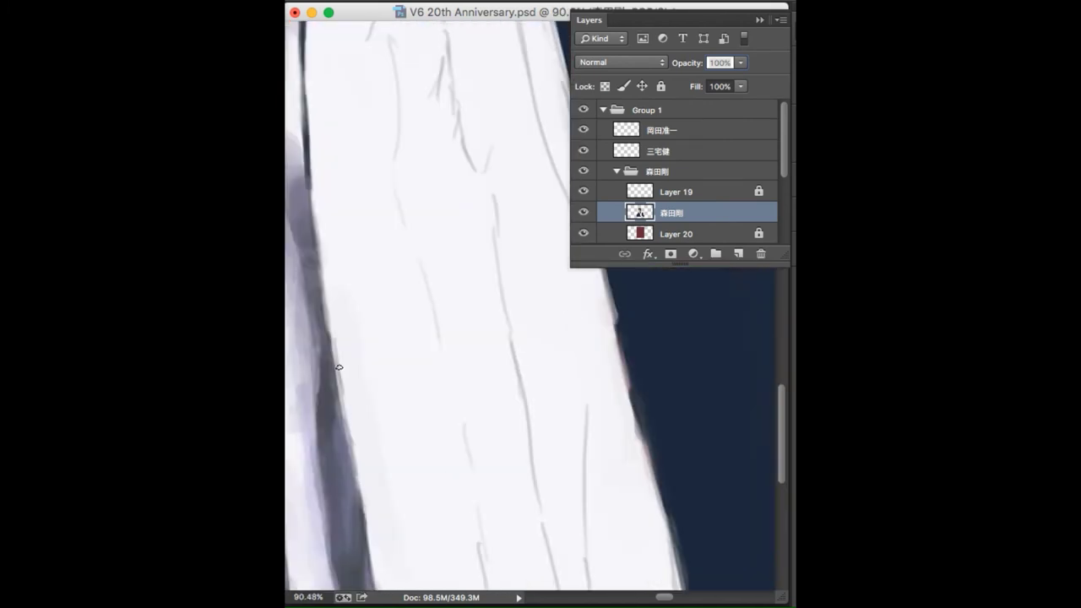
scroll(522, 352, up, 3)
scroll(451, 379, up, 2)
scroll(447, 465, up, 1)
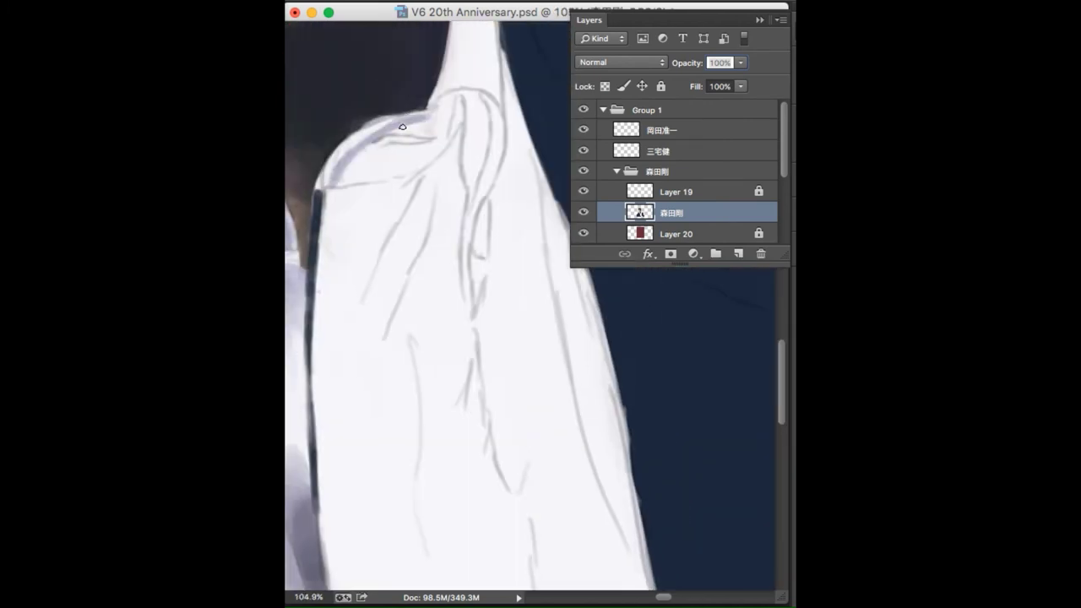
scroll(422, 124, up, 1)
drag(437, 114, 444, 237)
alt+click(466, 174)
mouse_move(372, 156)
mouse_down()
mouse_move(431, 126)
mouse_move(346, 338)
mouse_up()
drag(404, 241, 422, 251)
drag(351, 207, 313, 226)
Step: Build up and extend the grey-violet shadow on the collar's lower left
scroll(355, 220, down, 1)
drag(389, 190, 321, 312)
mouse_move(389, 156)
mouse_down()
mouse_move(356, 173)
mouse_move(343, 330)
mouse_up()
drag(313, 219, 372, 345)
drag(440, 270, 389, 363)
drag(321, 304, 334, 226)
scroll(335, 225, up, 2)
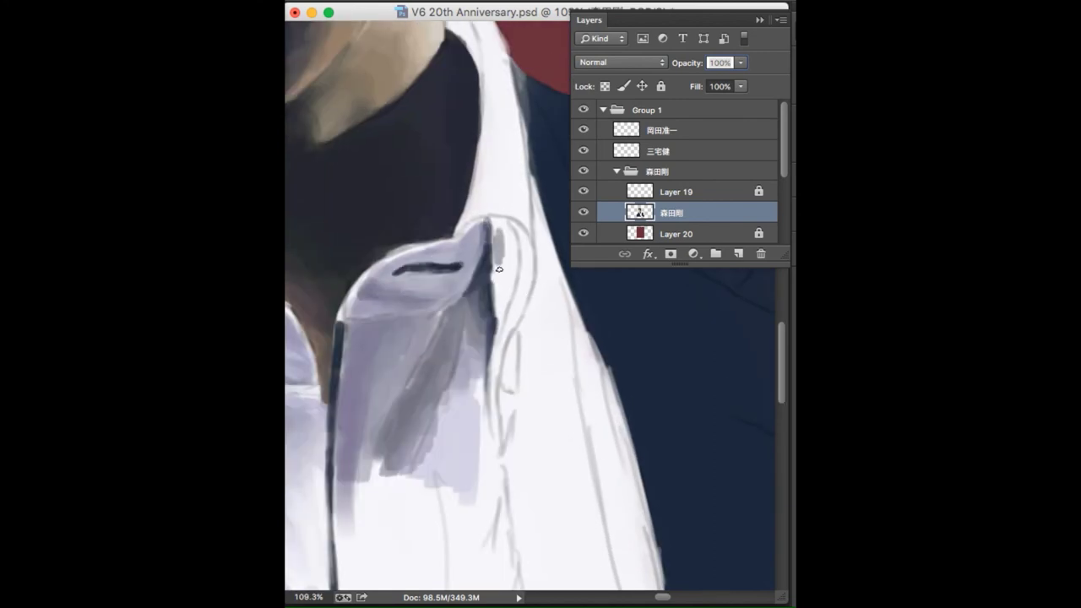
scroll(504, 253, right, 2)
Step: Shade the collar's right fold dark grey, add a tan left-edge stroke, and darken the edges
drag(456, 211, 473, 338)
drag(461, 279, 441, 482)
drag(498, 279, 473, 372)
scroll(437, 248, up, 2)
scroll(437, 248, up, 2)
scroll(438, 247, right, 1)
drag(371, 84, 395, 279)
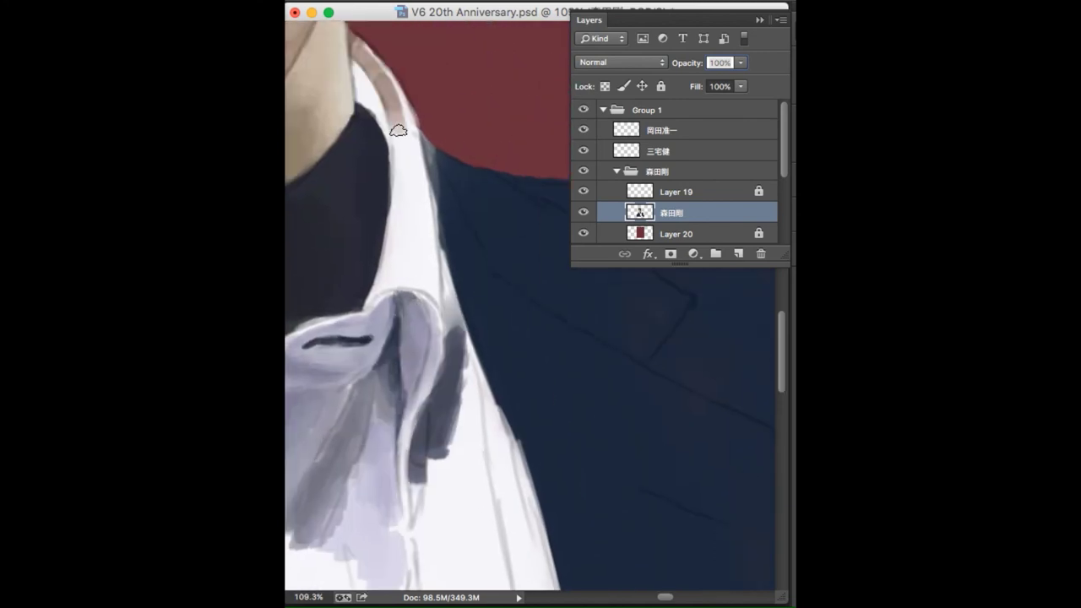
scroll(419, 233, up, 2)
drag(361, 88, 460, 287)
Step: Darken the shirt-jacket edge and paint shadow under the collar and down the shirt fold
alt+click(418, 145)
alt+click(435, 184)
scroll(435, 184, down, 2)
scroll(363, 126, down, 1)
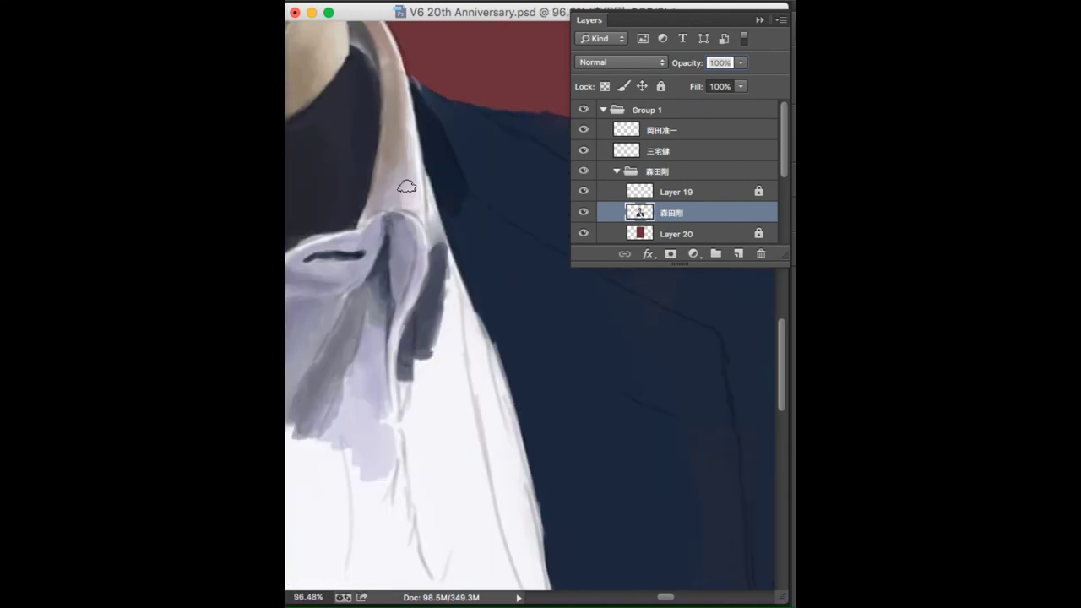
scroll(409, 288, down, 1)
drag(461, 261, 533, 499)
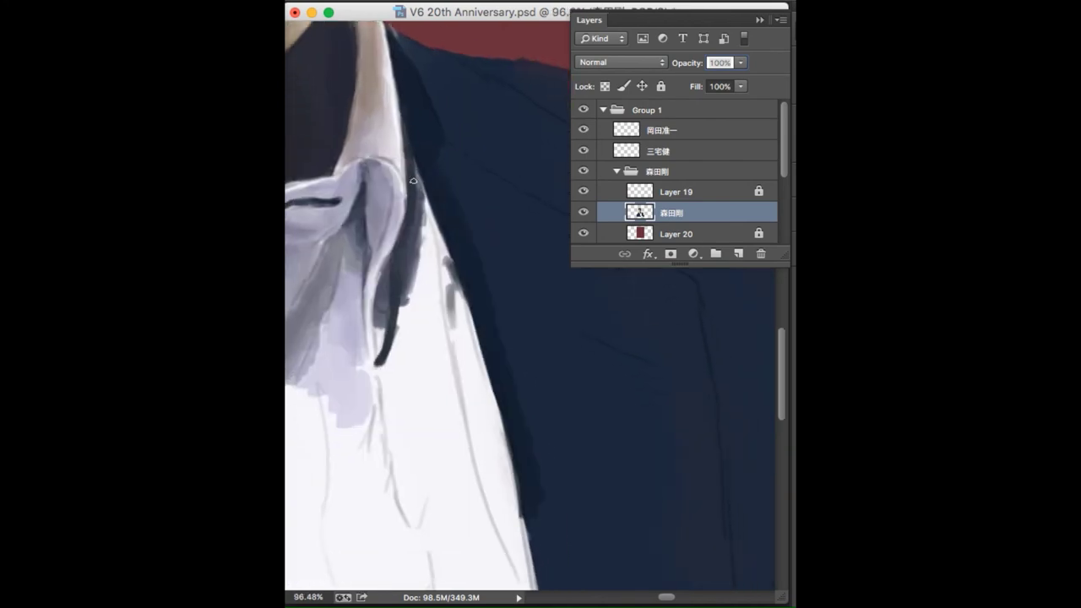
drag(422, 164, 421, 263)
scroll(419, 327, down, 3)
drag(402, 147, 388, 245)
drag(355, 190, 379, 285)
scroll(379, 285, left, 2)
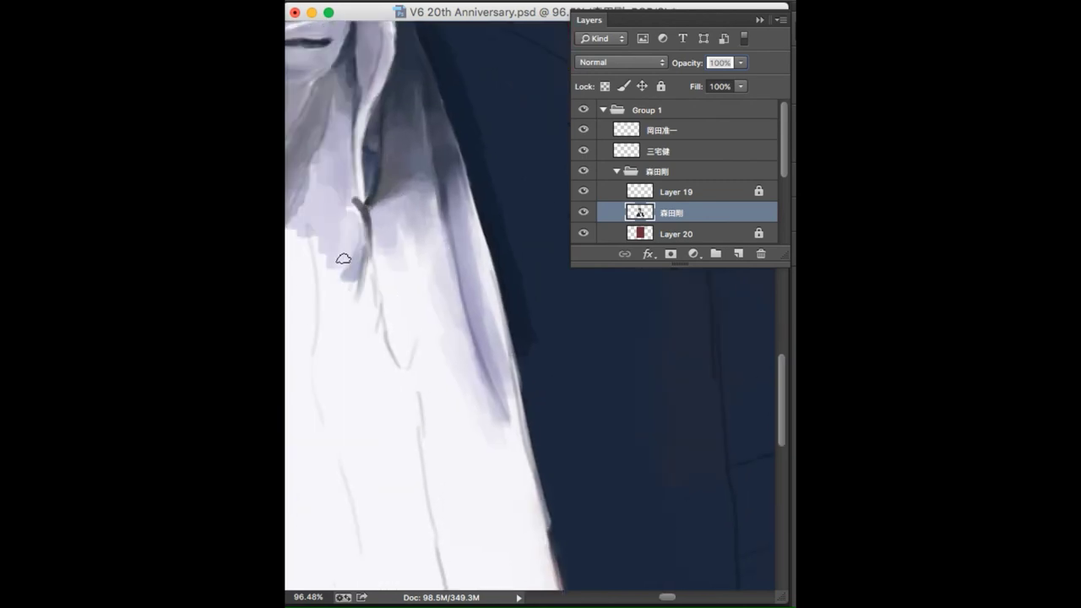
Step: Review the whole portrait, then brush lavender shading onto the lower shirt
key(super+0)
scroll(461, 317, up, 3)
scroll(471, 316, down, 2)
scroll(478, 458, down, 2)
drag(495, 471, 503, 583)
scroll(389, 282, up, 2)
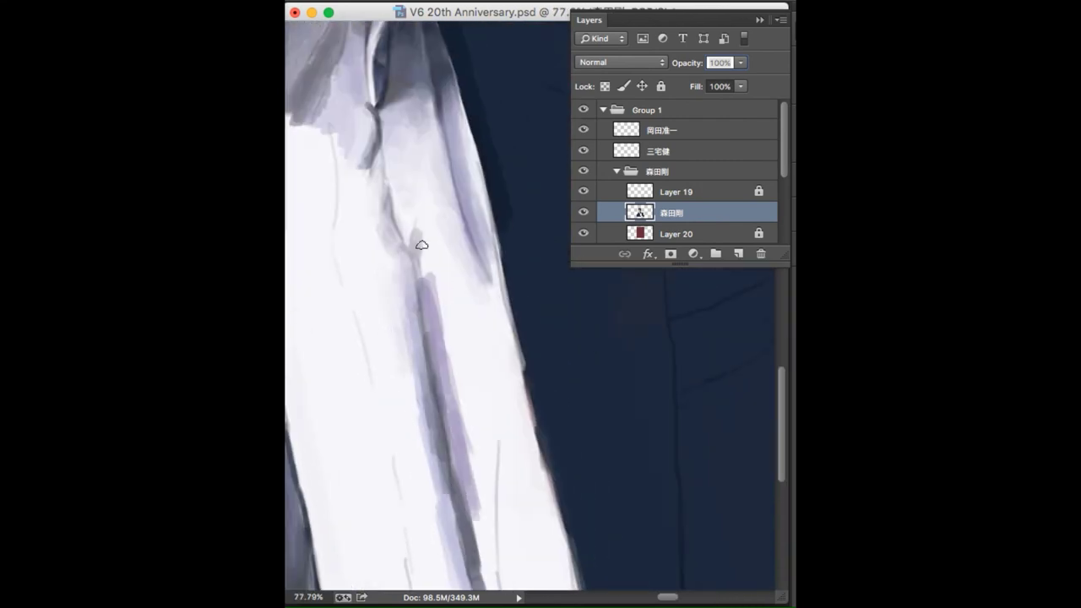
scroll(439, 300, down, 3)
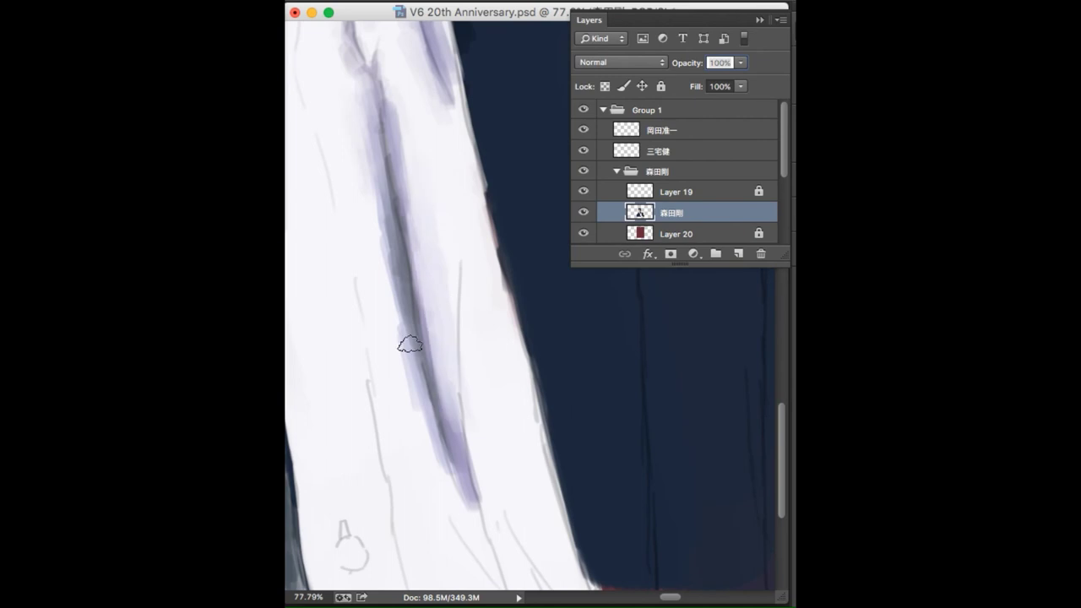
scroll(375, 302, down, 2)
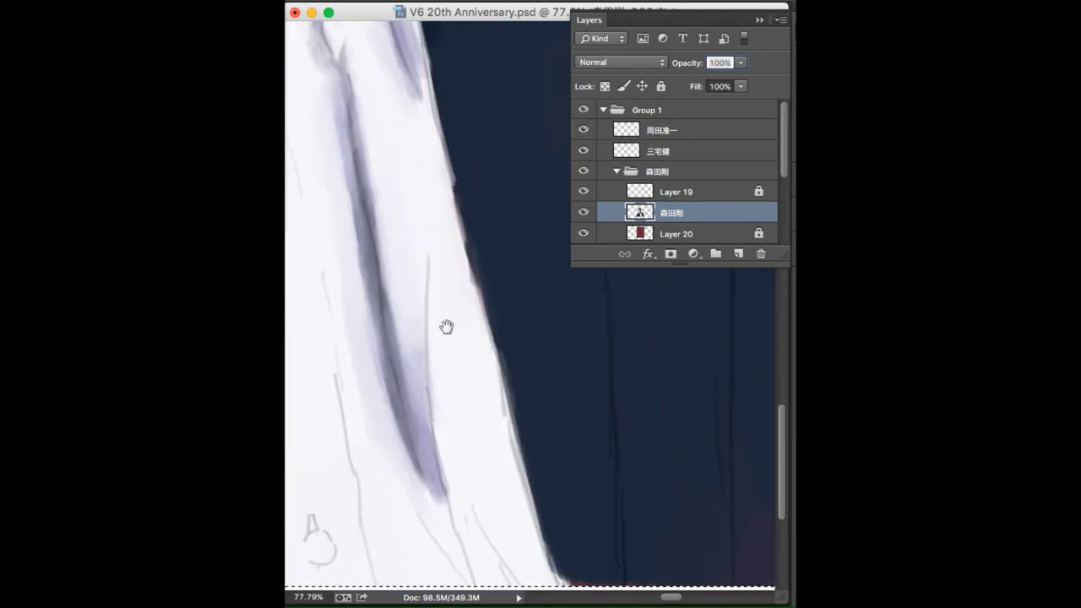
scroll(428, 318, down, 5)
scroll(435, 337, up, 5)
mouse_move(473, 549)
mouse_down()
mouse_move(423, 423)
mouse_move(456, 506)
mouse_up()
scroll(435, 423, down, 1)
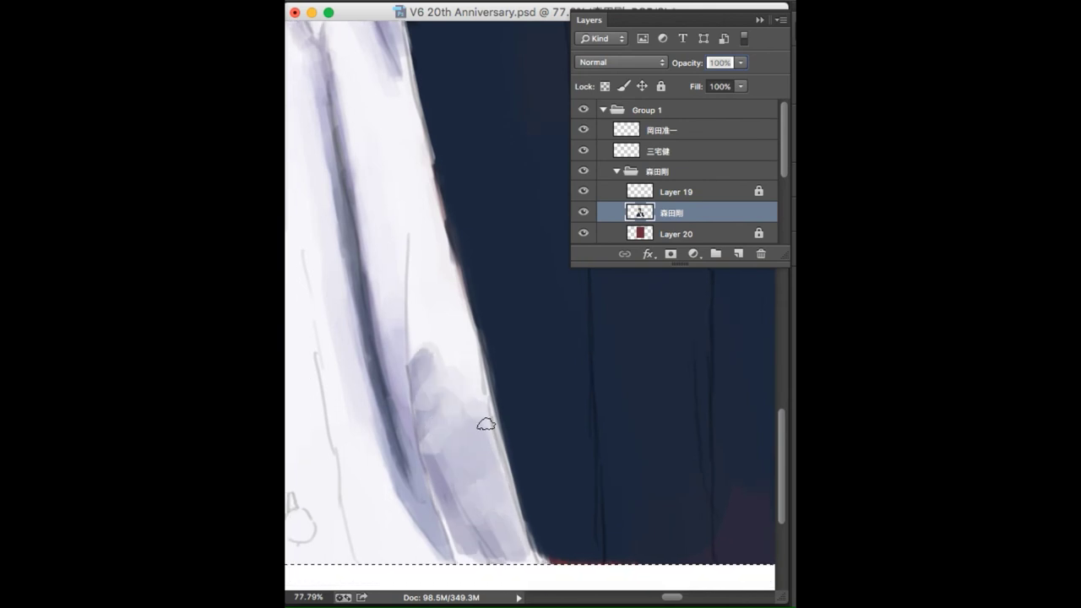
Step: Sample several grey-violet shading tones from across the shirt folds
alt+click(473, 327)
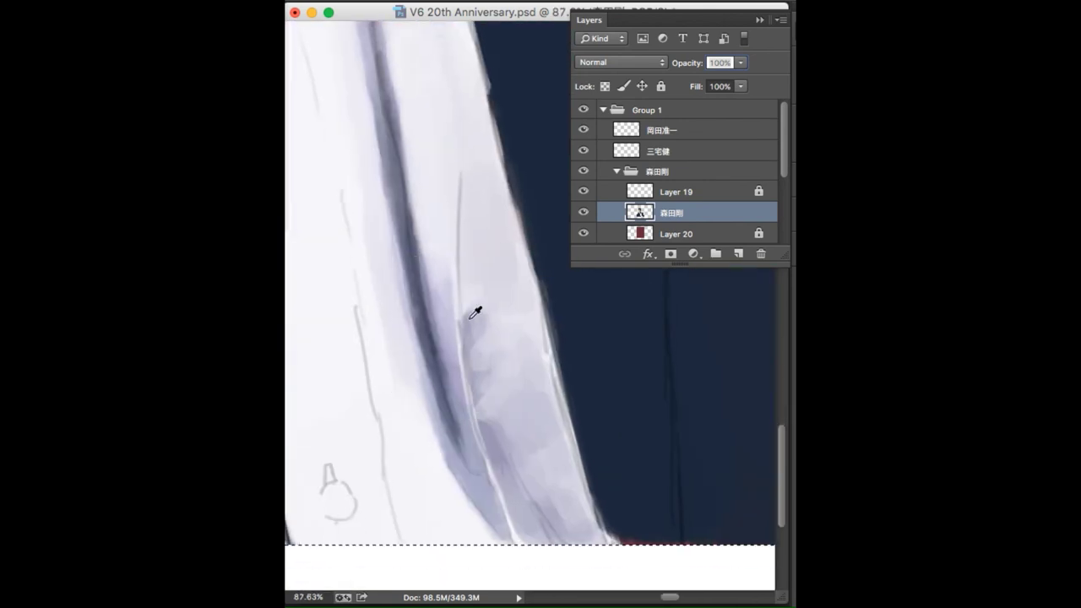
scroll(442, 350, up, 4)
alt+click(402, 180)
scroll(394, 321, down, 3)
scroll(423, 253, right, 1)
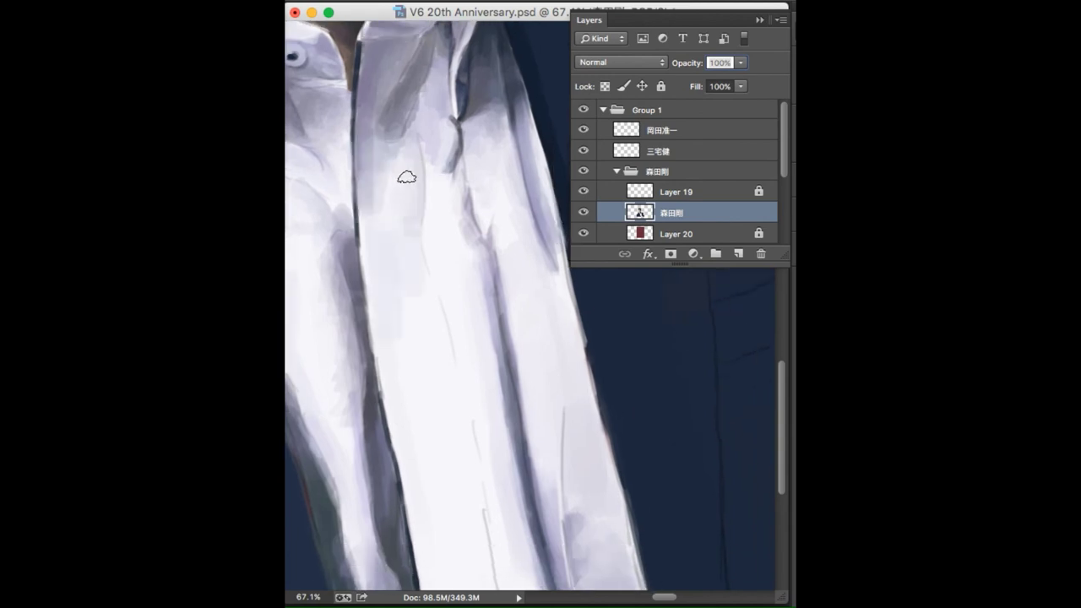
scroll(398, 187, down, 3)
alt+click(374, 235)
scroll(417, 338, down, 3)
alt+click(468, 246)
alt+click(558, 327)
scroll(436, 302, up, 5)
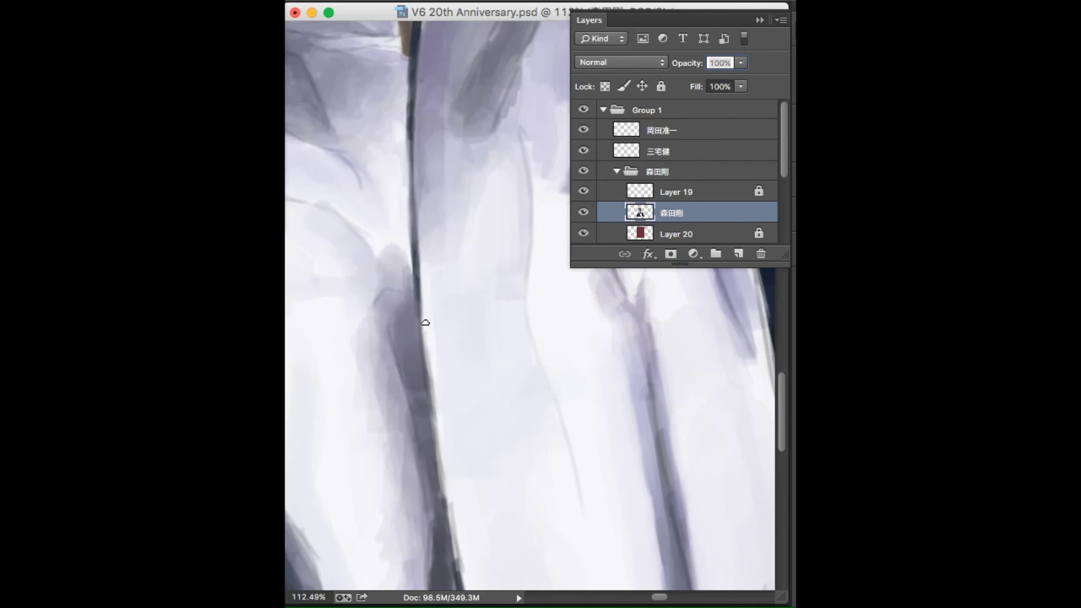
Step: Paint dark dabs inside and beside the sketched shirt button, sampling a nearby dark tone
drag(472, 308, 486, 277)
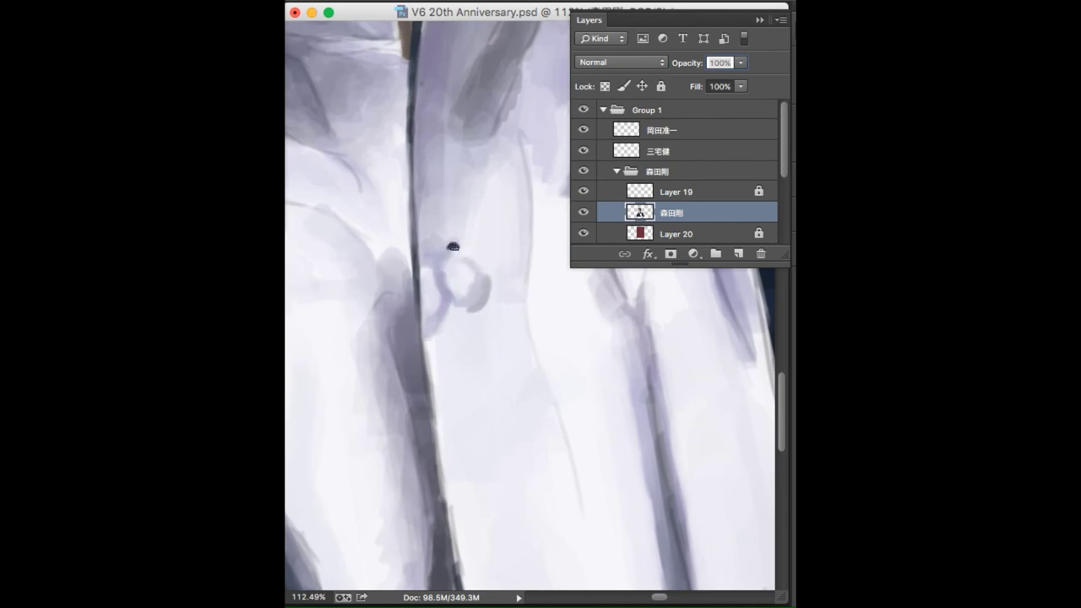
scroll(460, 312, down, 3)
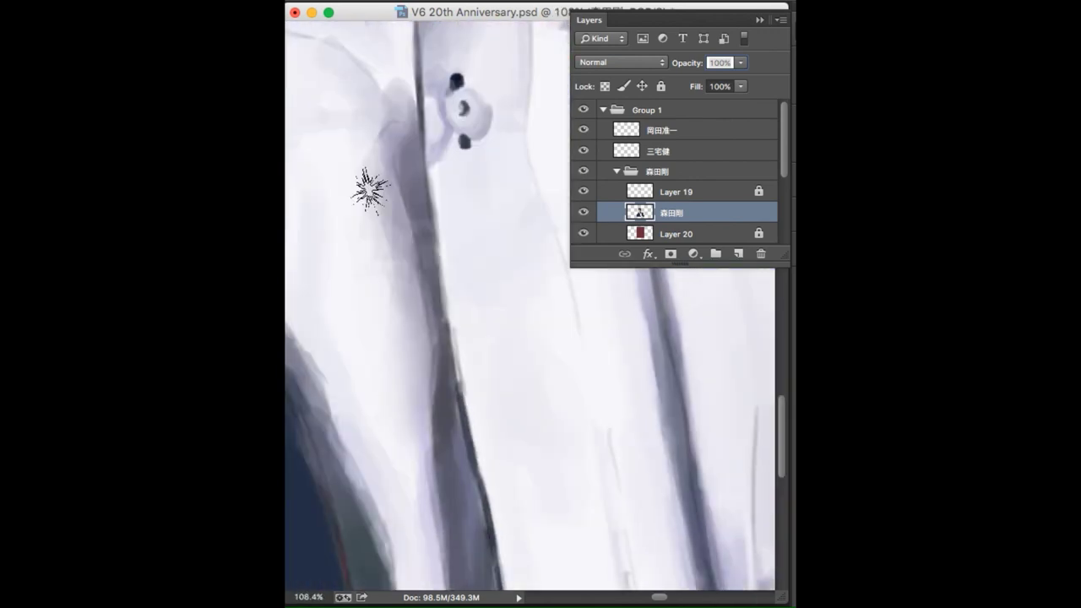
scroll(386, 374, up, 6)
scroll(502, 131, down, 5)
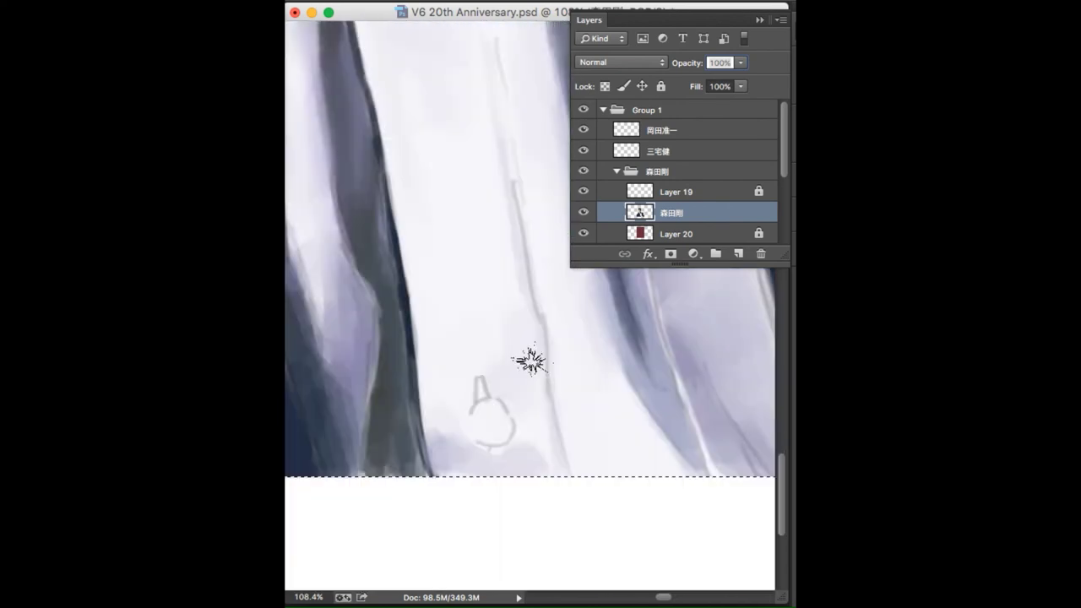
click(415, 292)
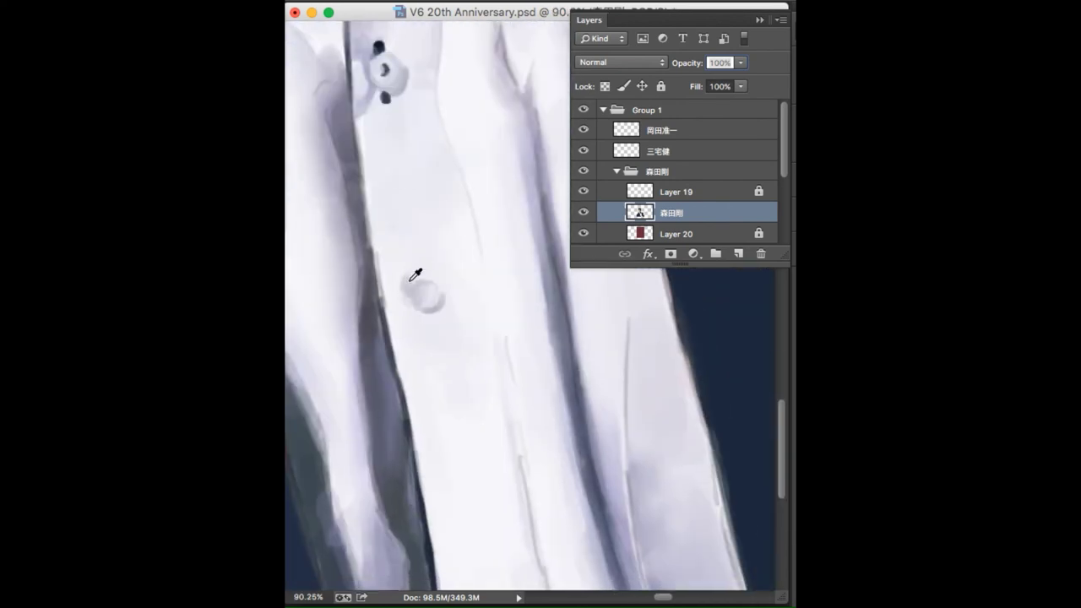
scroll(415, 254, up, 5)
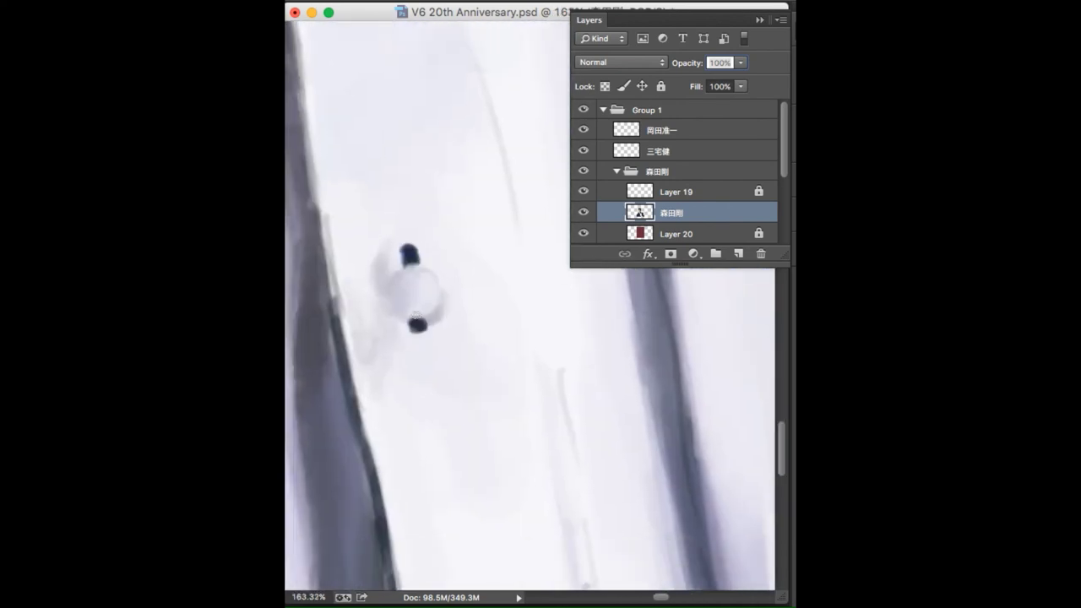
scroll(419, 350, up, 3)
scroll(473, 348, up, 2)
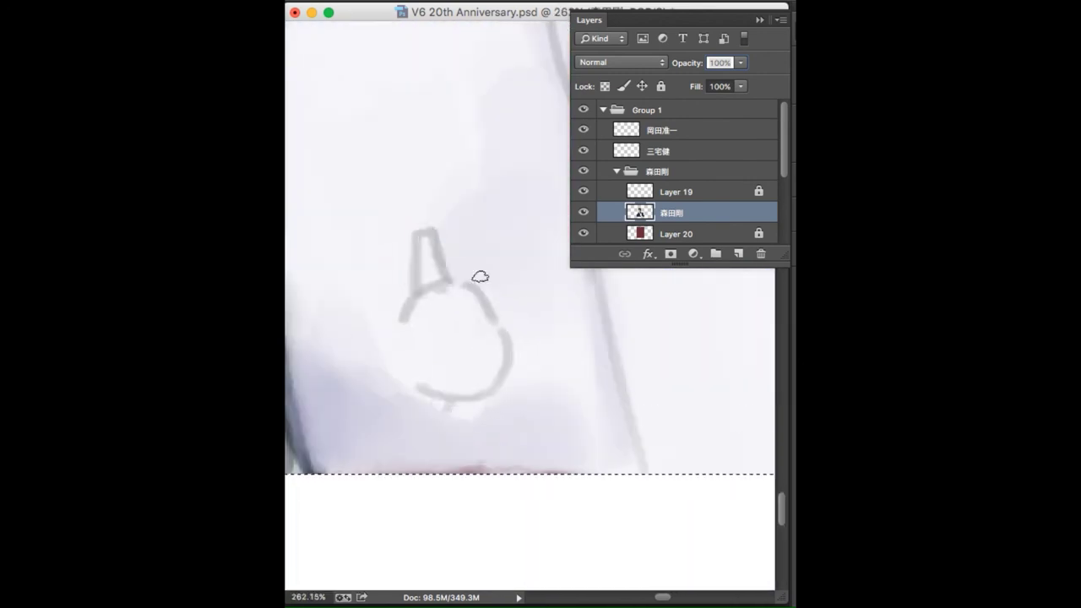
alt+click(428, 245)
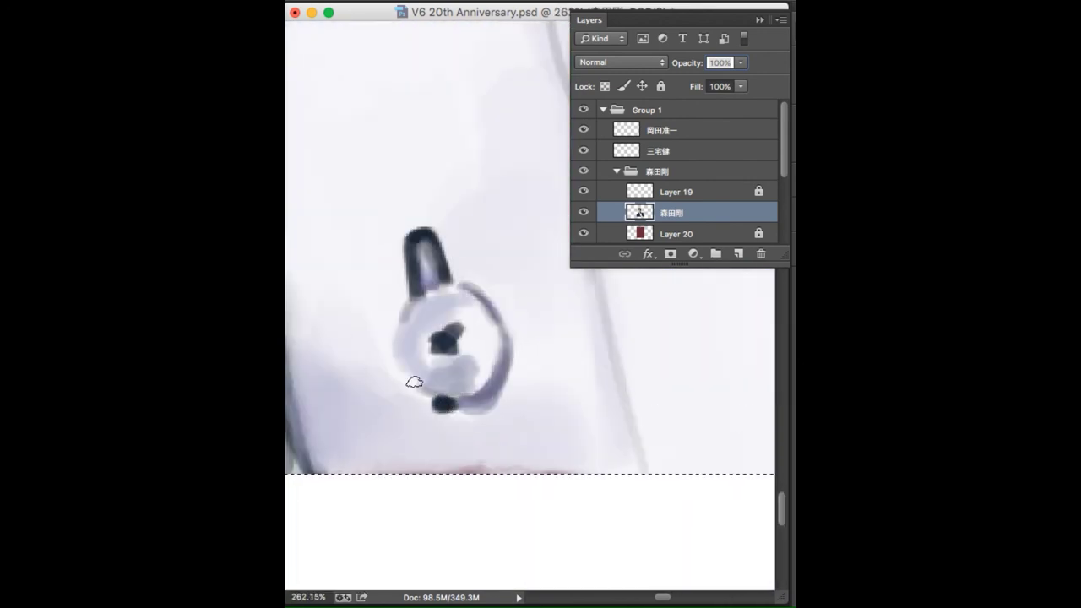
click(406, 369)
scroll(491, 381, down, 5)
Step: Paint grey-blue highlights along the lapel, then glaze darker navy back over them
scroll(490, 381, up, 2)
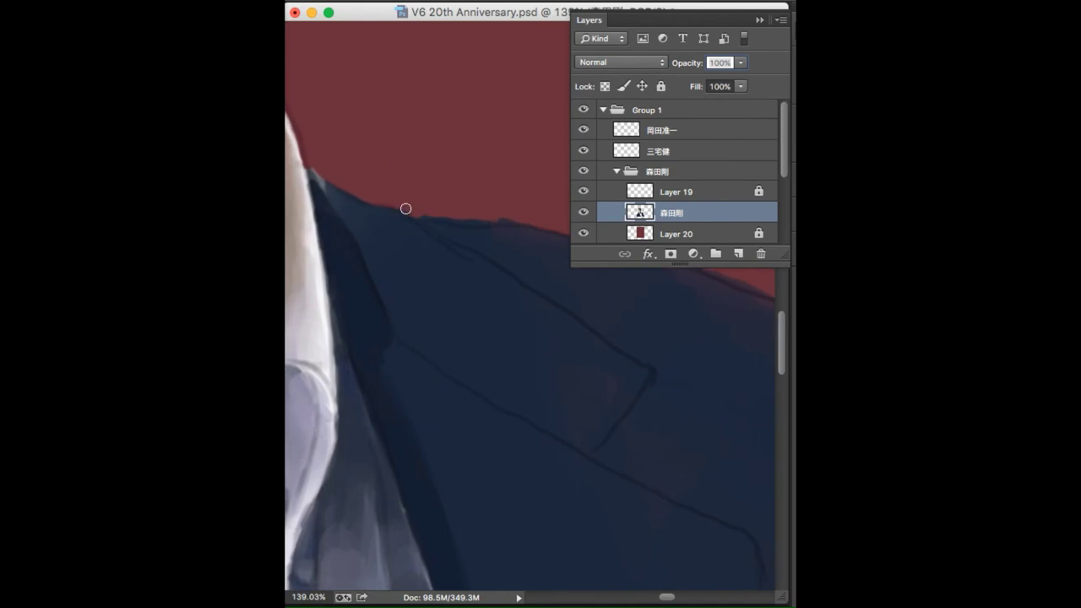
drag(372, 230, 481, 346)
drag(422, 245, 488, 372)
alt+click(495, 313)
drag(574, 397, 379, 250)
Step: Sample a jacket colour and paint light strokes above and along the breast pocket edge
scroll(412, 239, down, 2)
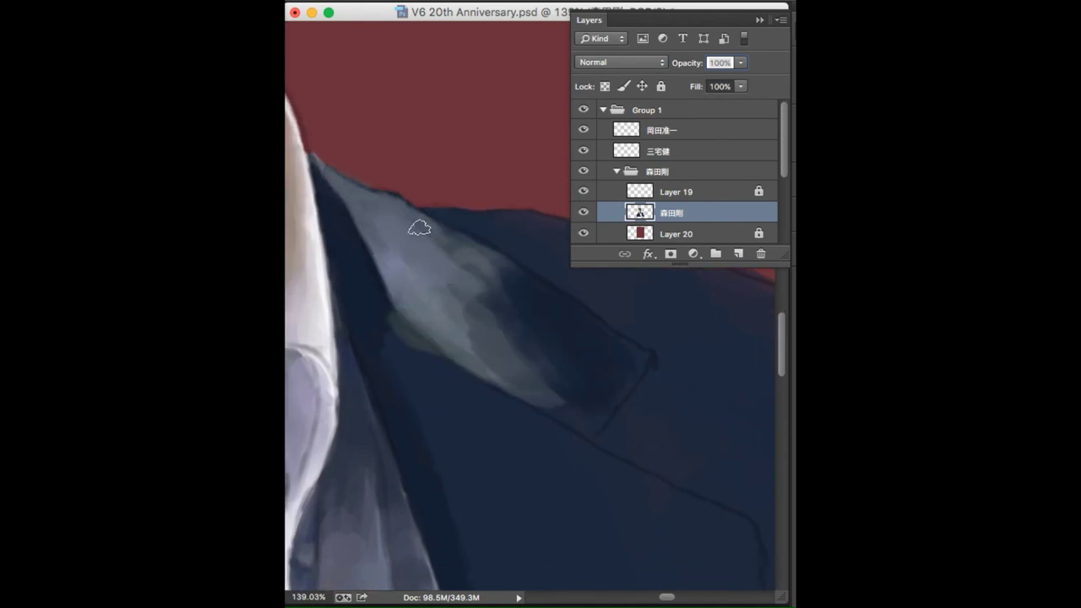
scroll(390, 227, up, 1)
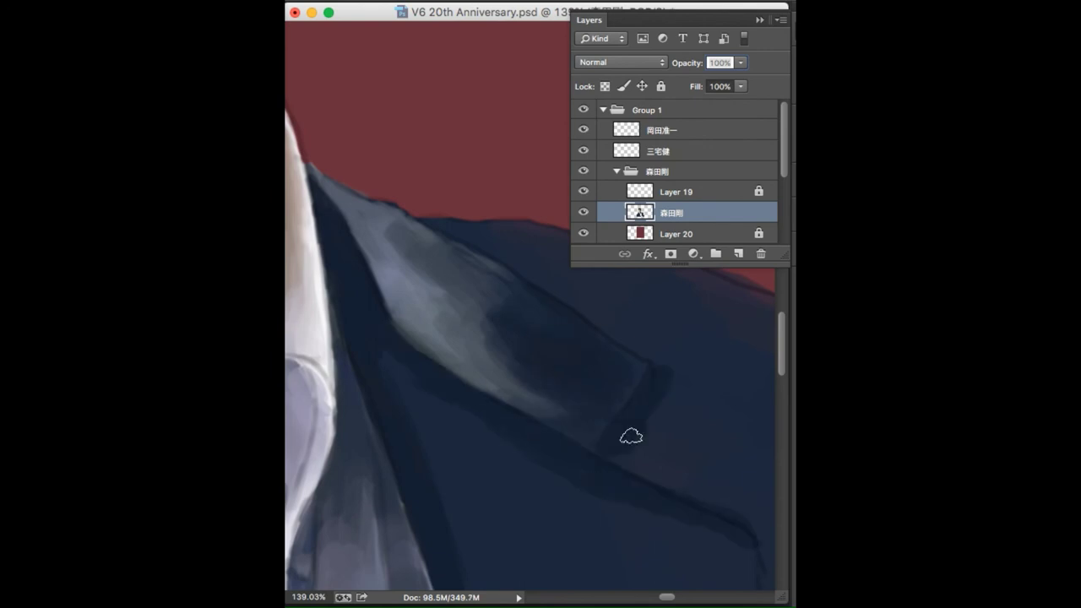
scroll(524, 278, up, 2)
scroll(541, 310, down, 3)
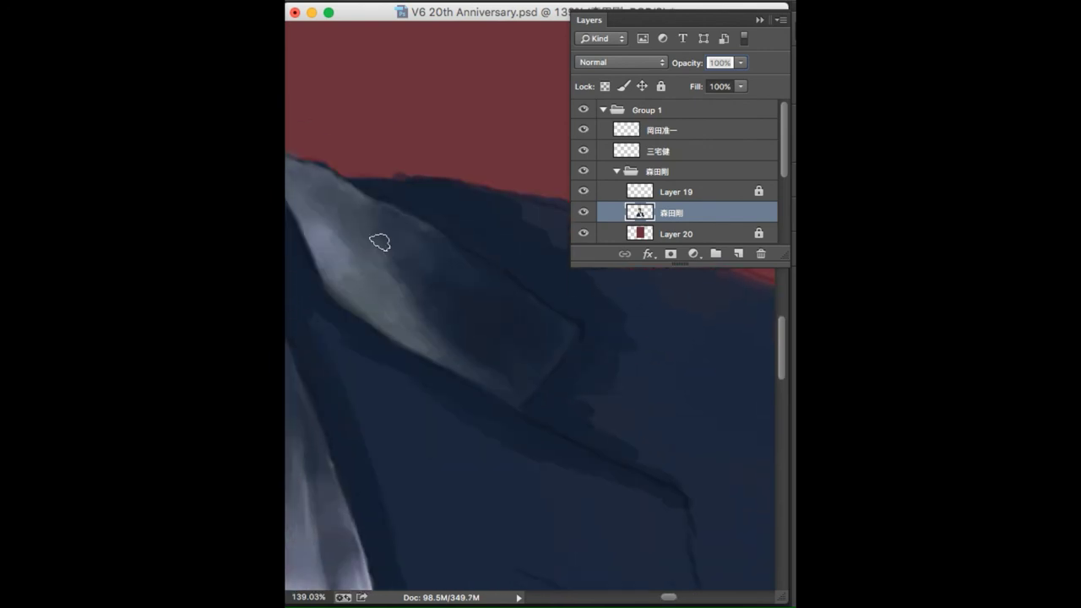
scroll(310, 198, left, 2)
scroll(437, 271, up, 2)
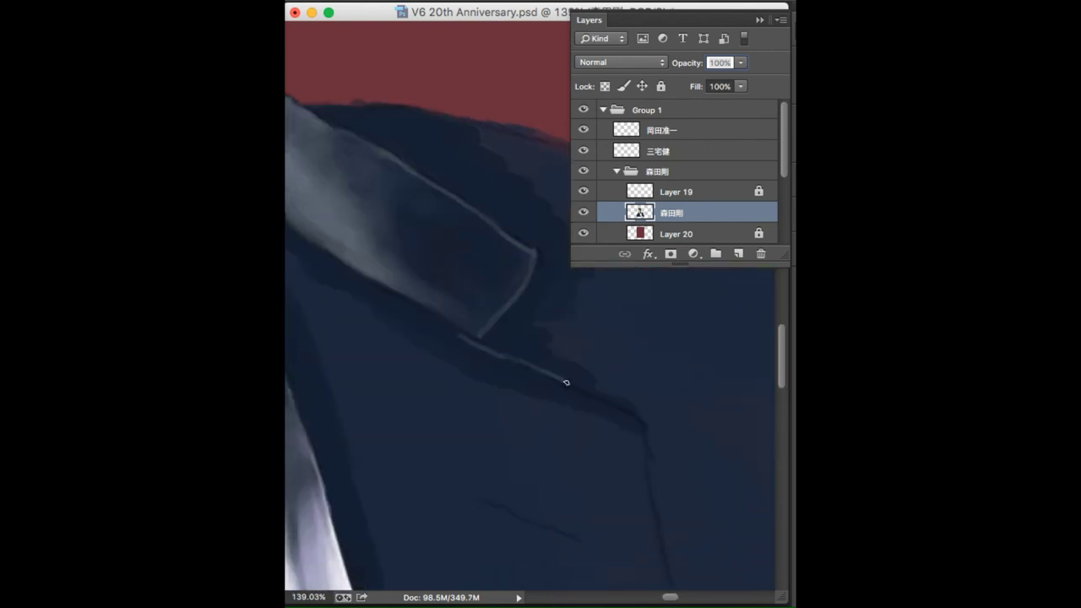
scroll(495, 355, down, 2)
alt+click(512, 368)
scroll(313, 361, right, 3)
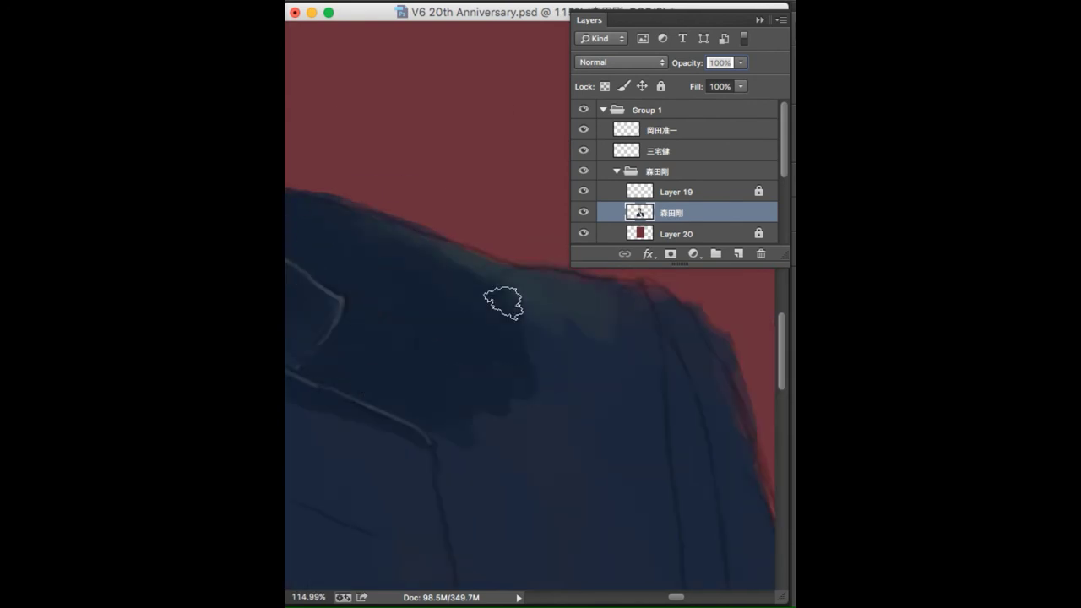
scroll(420, 352, down, 3)
scroll(508, 228, down, 5)
scroll(473, 279, right, 2)
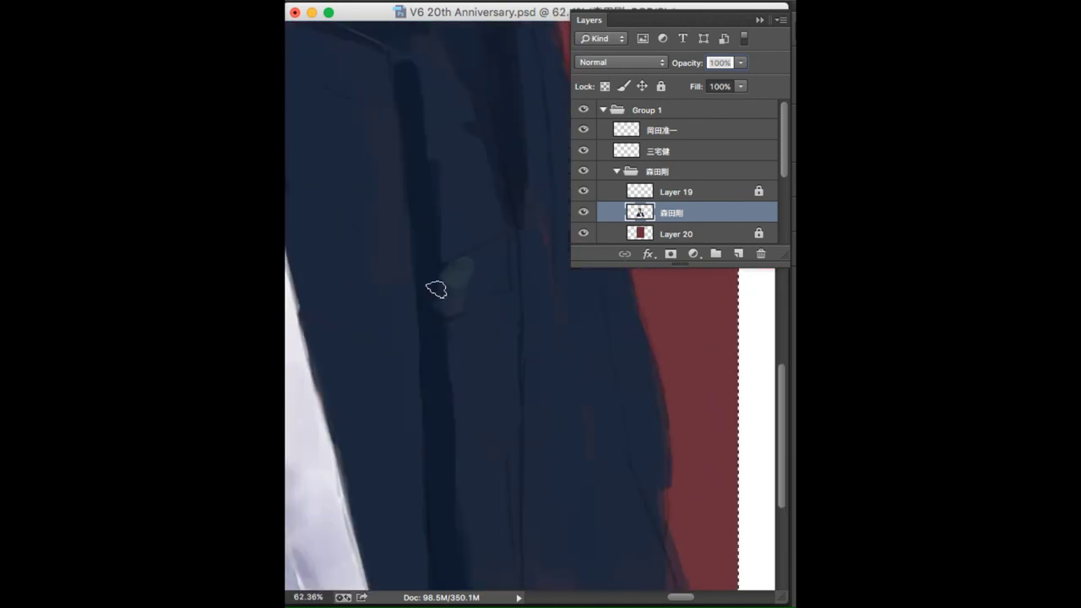
mouse_move(470, 245)
mouse_down()
mouse_move(434, 206)
mouse_move(445, 255)
mouse_up()
scroll(437, 353, up, 4)
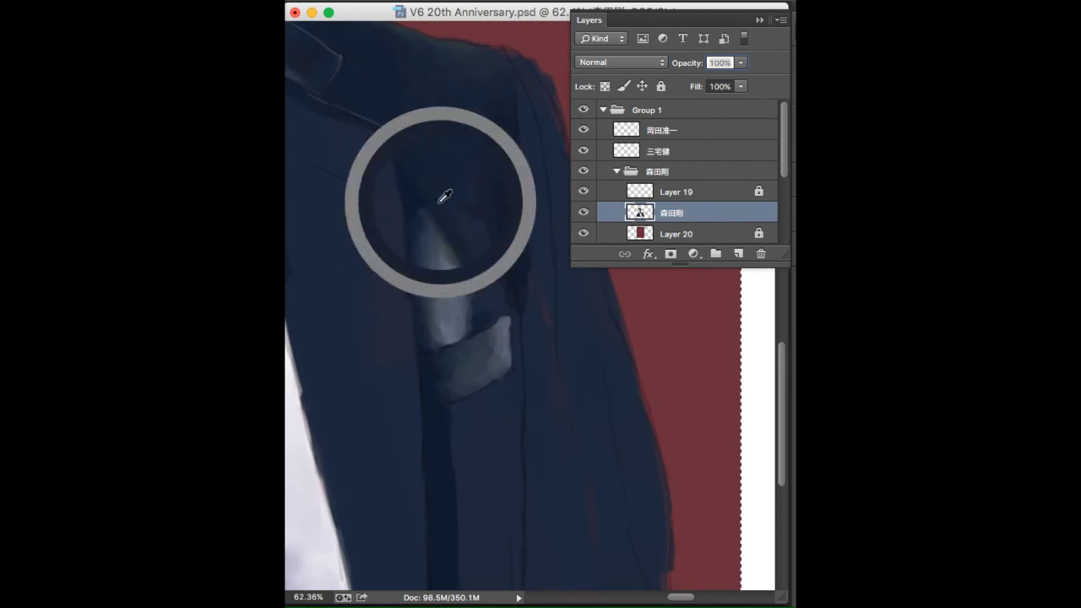
scroll(488, 369, up, 2)
drag(515, 346, 517, 463)
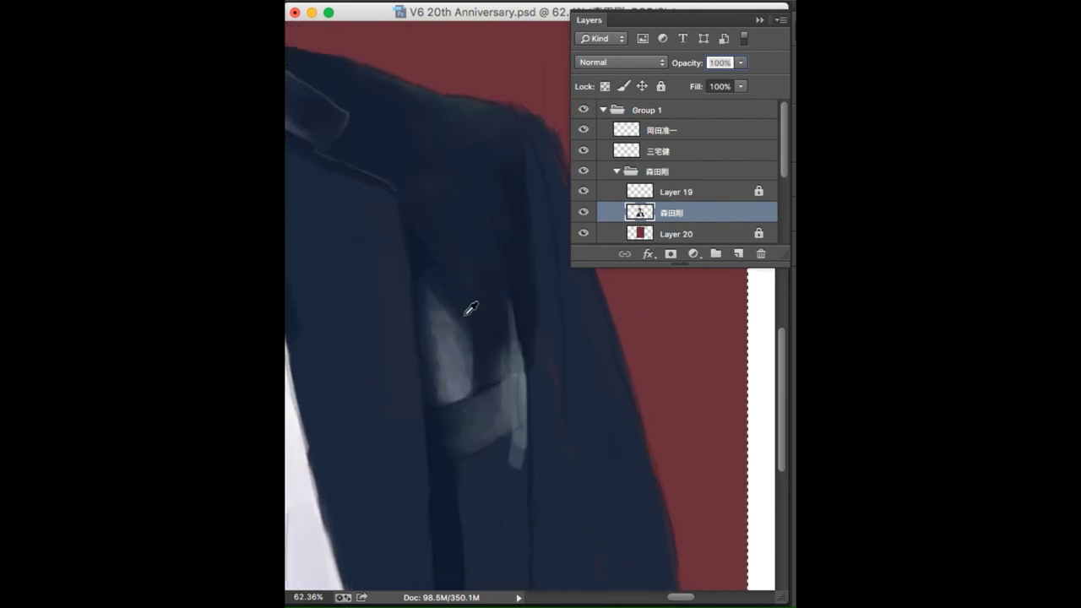
Step: Darken the shoulder seam highlight, then add a thin light stroke down the shoulder
scroll(496, 353, down, 5)
scroll(541, 357, up, 3)
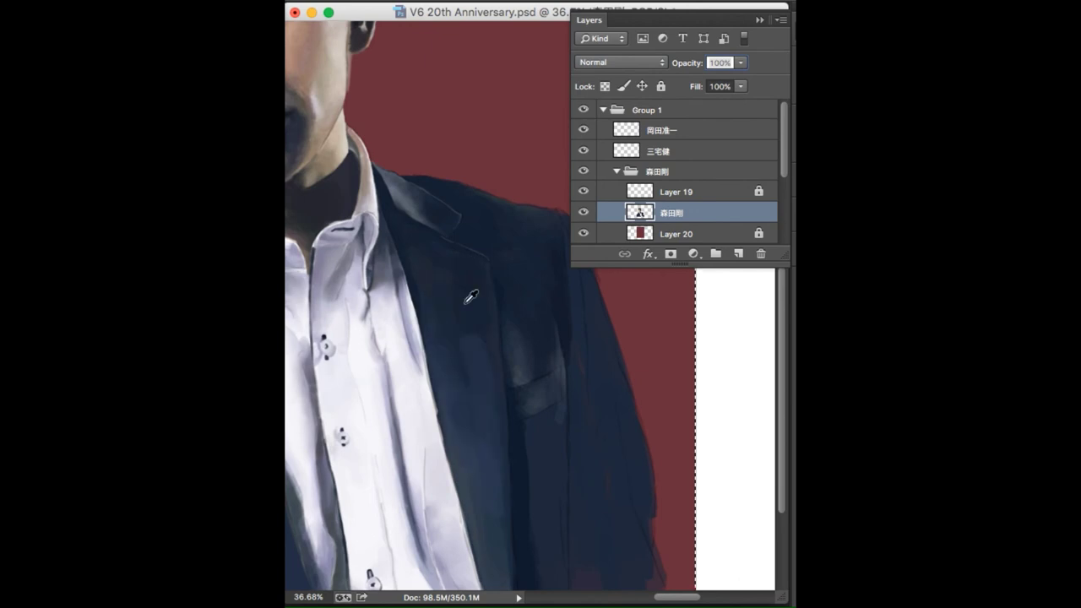
scroll(489, 488, right, 5)
scroll(490, 488, down, 2)
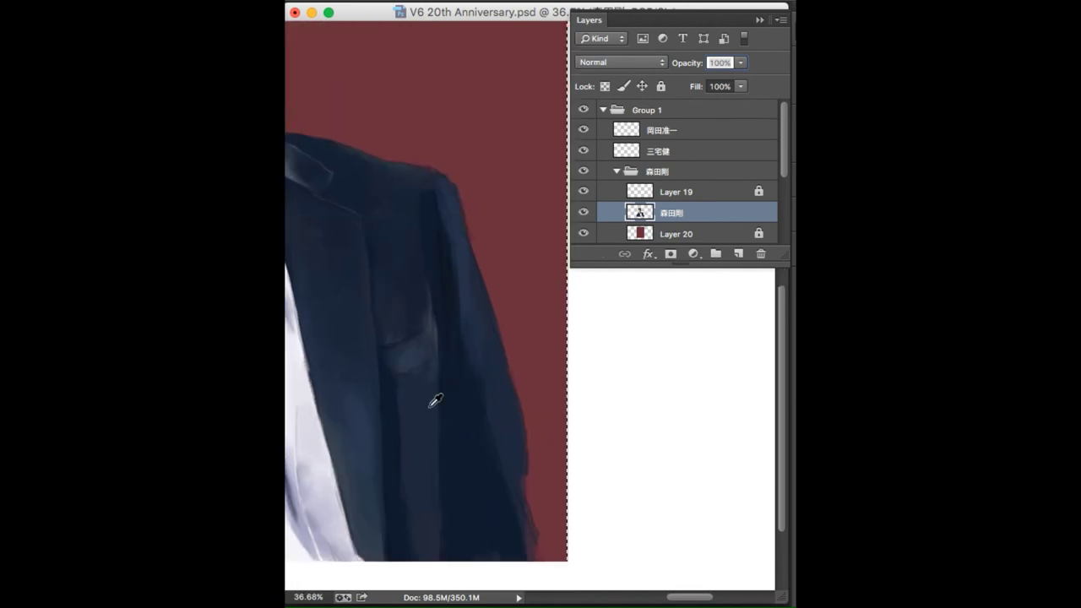
scroll(447, 379, right, 1)
scroll(447, 379, down, 1)
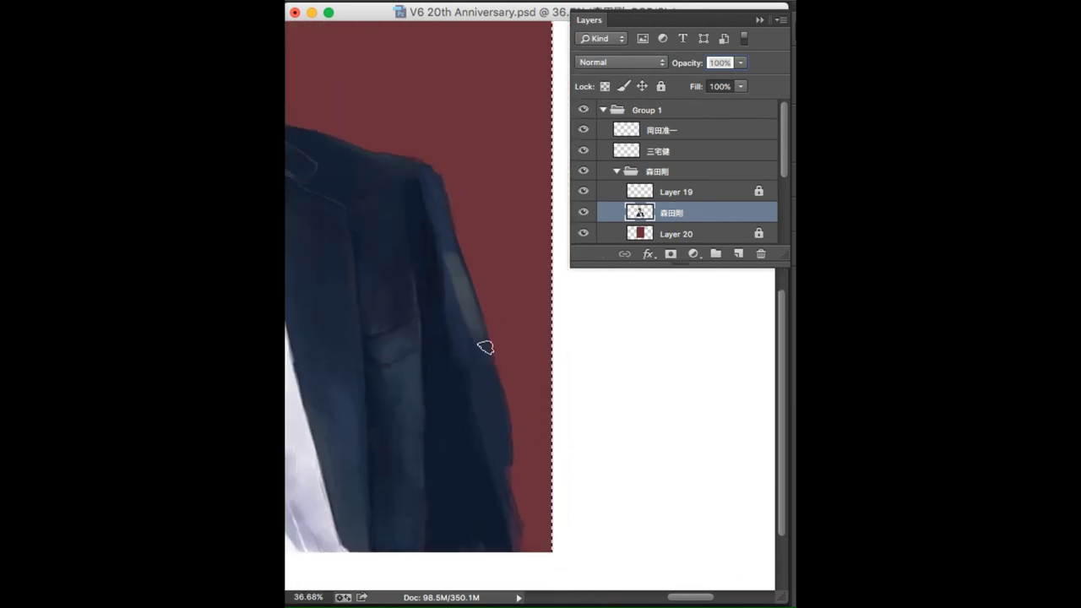
drag(416, 166, 441, 236)
alt+click(461, 295)
drag(427, 287, 434, 227)
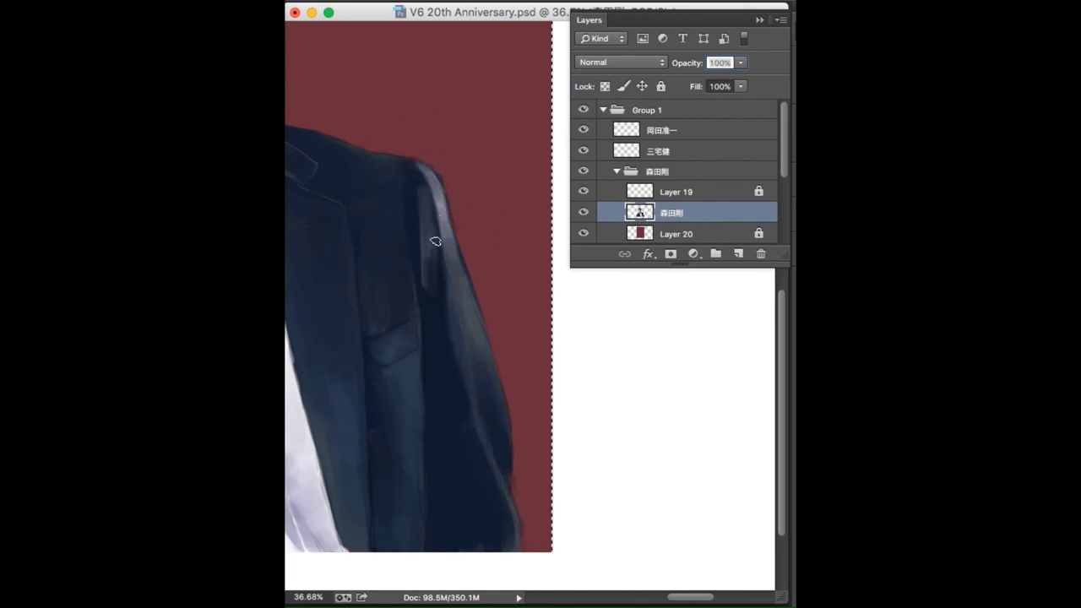
Step: Shift the view toward the face and sample several navy shades from the jacket and sleeve
scroll(444, 217, down, 5)
scroll(591, 346, up, 4)
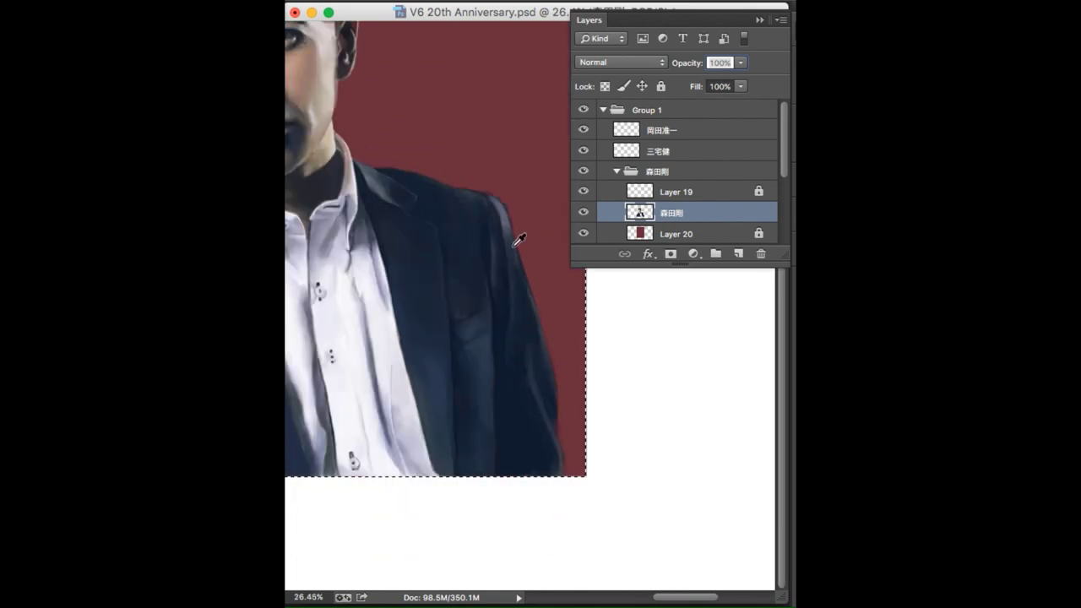
scroll(511, 384, up, 3)
scroll(508, 315, up, 2)
scroll(507, 315, down, 5)
scroll(508, 315, up, 4)
scroll(475, 356, right, 3)
scroll(475, 357, down, 5)
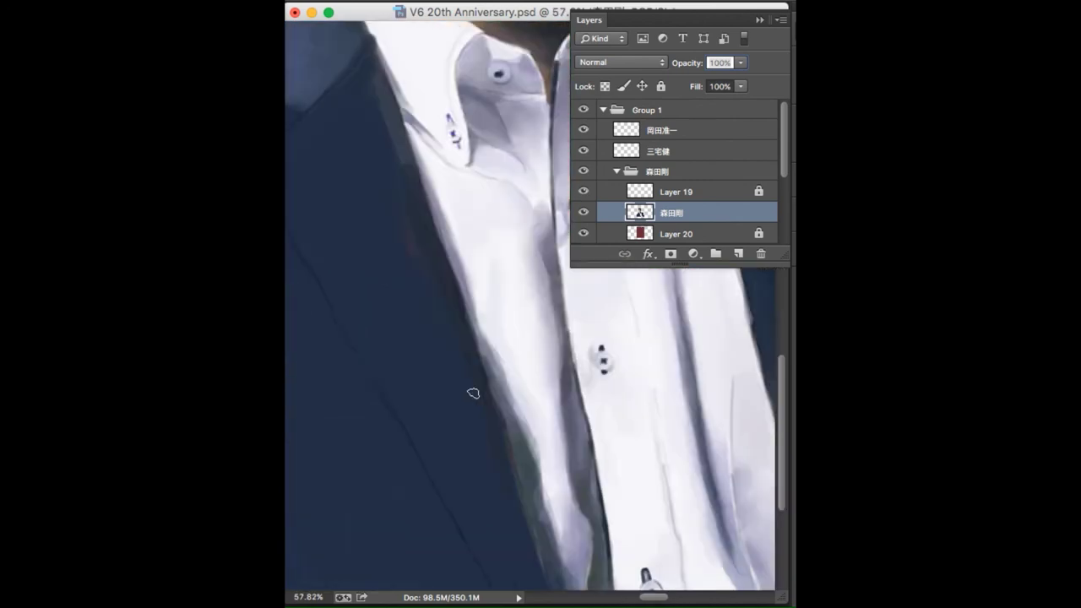
scroll(482, 381, down, 4)
scroll(515, 546, down, 2)
scroll(403, 359, down, 2)
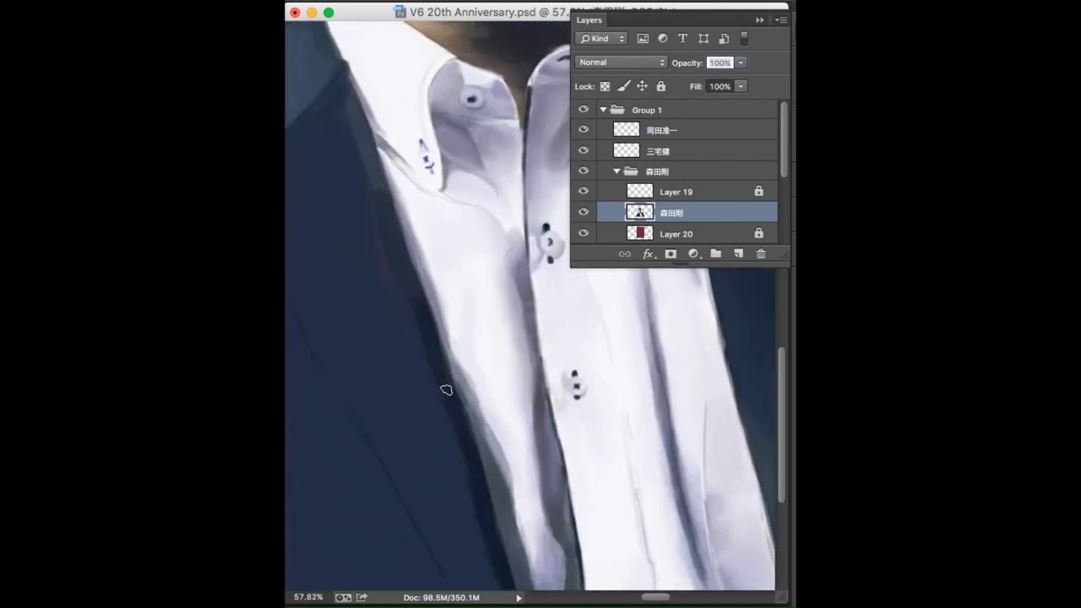
scroll(428, 313, up, 3)
scroll(362, 234, up, 3)
scroll(504, 202, down, 2)
drag(494, 376, 427, 274)
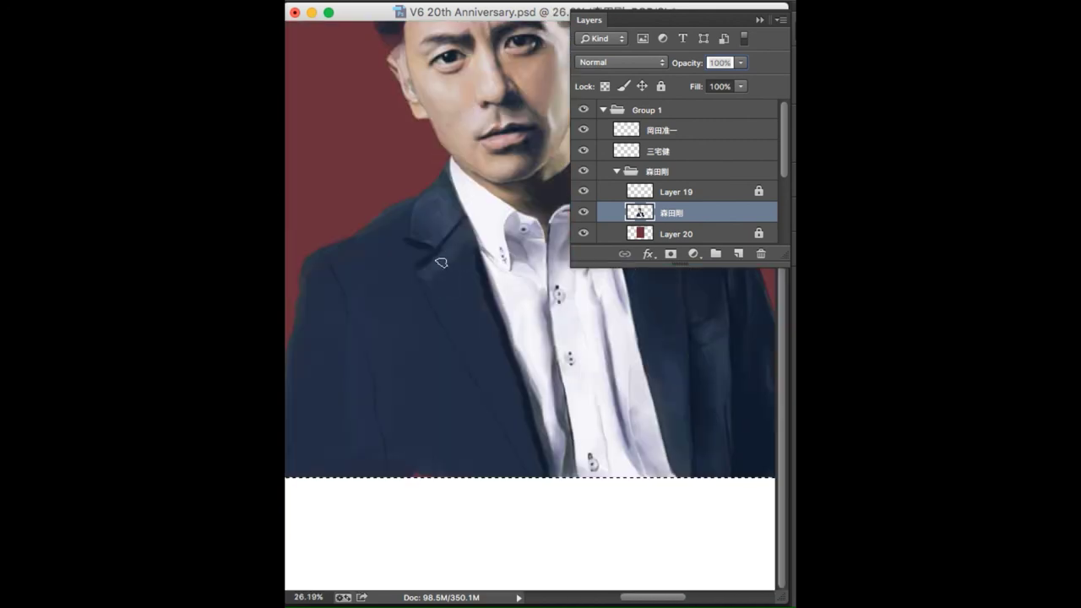
scroll(428, 349, right, 2)
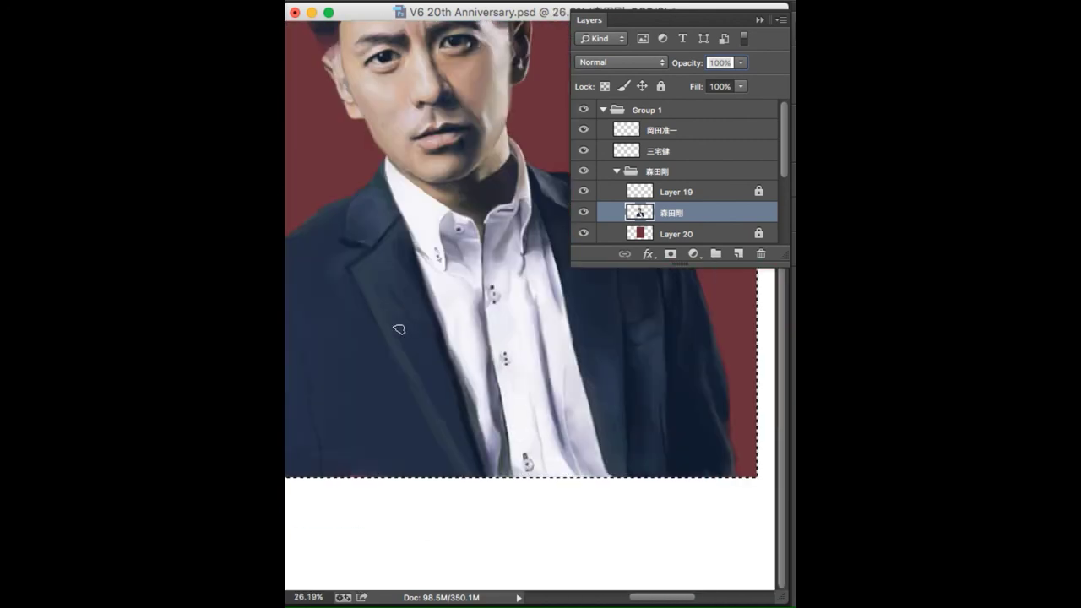
scroll(393, 313, up, 1)
scroll(352, 338, left, 2)
scroll(352, 338, up, 1)
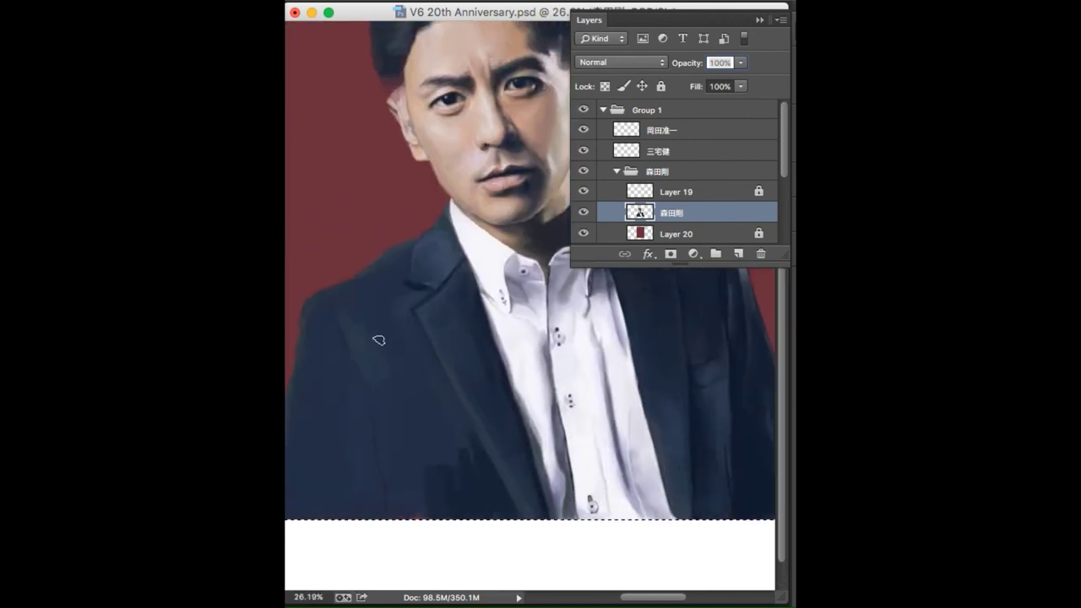
alt+click(410, 304)
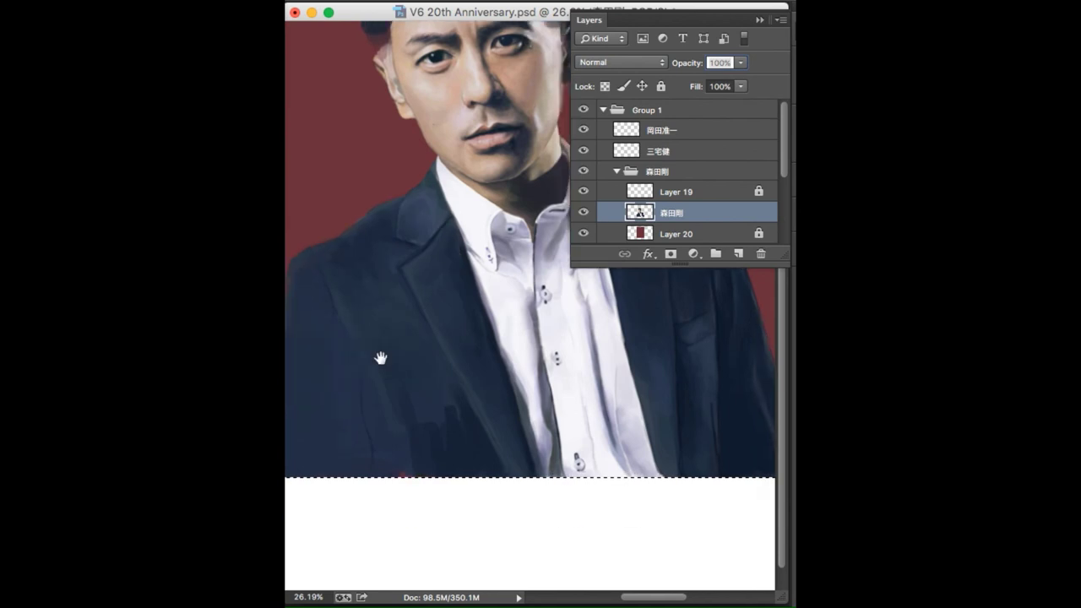
scroll(430, 338, down, 2)
alt+click(434, 336)
scroll(367, 335, left, 2)
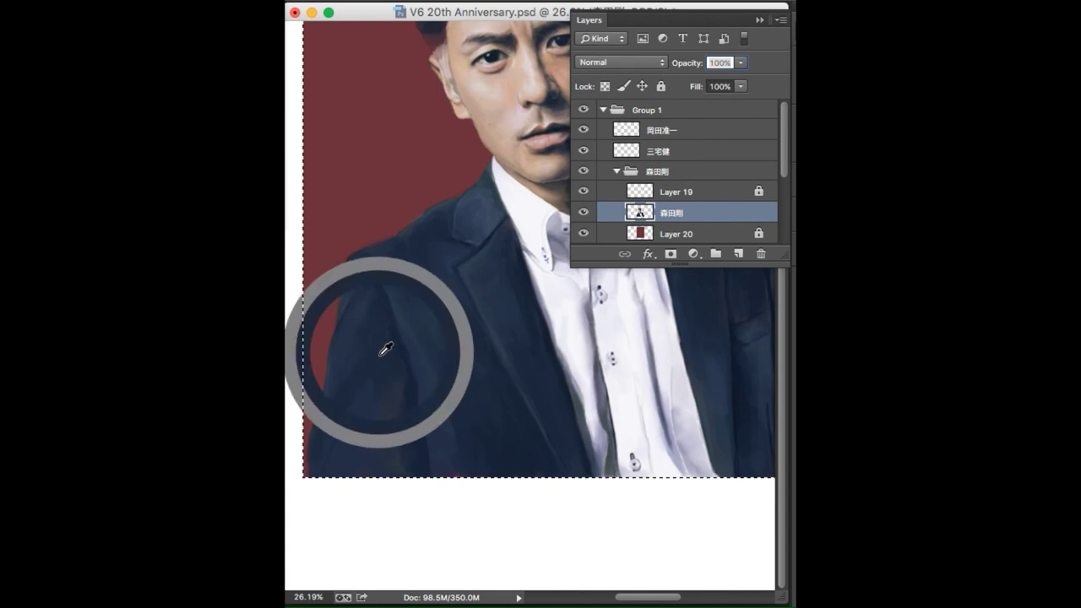
alt+click(374, 410)
Step: Zoom into the hair, sample forehead and hair colours, and hide the panels with F7
scroll(375, 411, up, 3)
drag(490, 354, 499, 256)
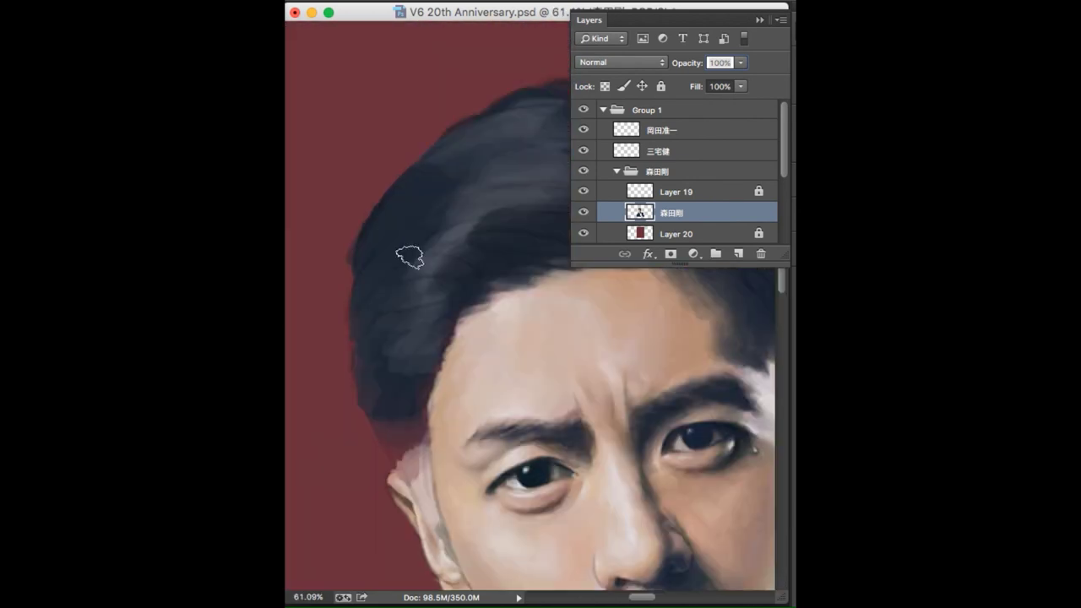
scroll(418, 415, right, 2)
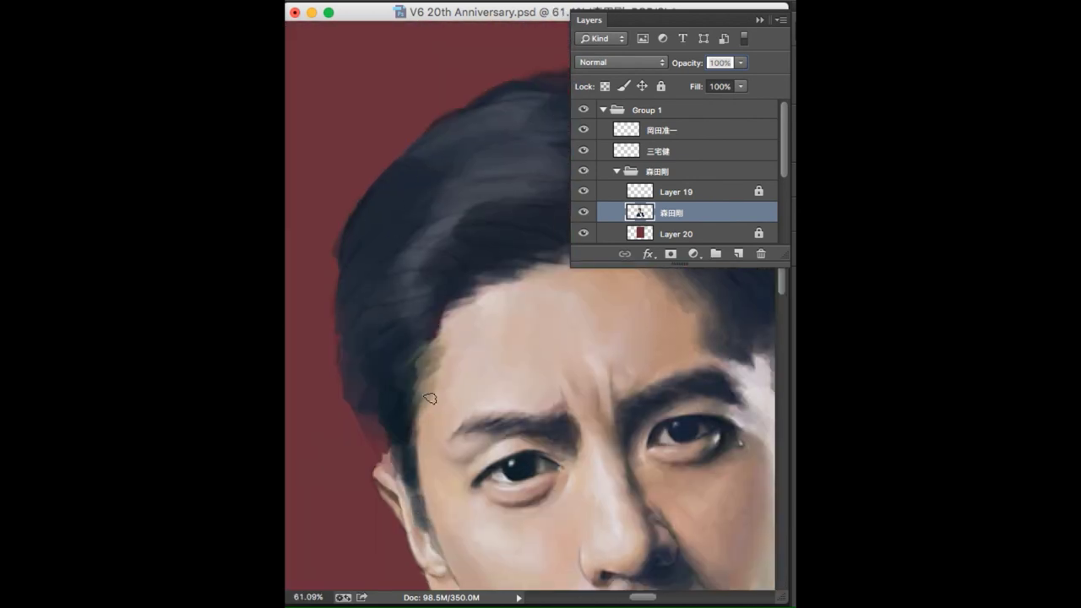
alt+click(566, 285)
scroll(448, 282, down, 2)
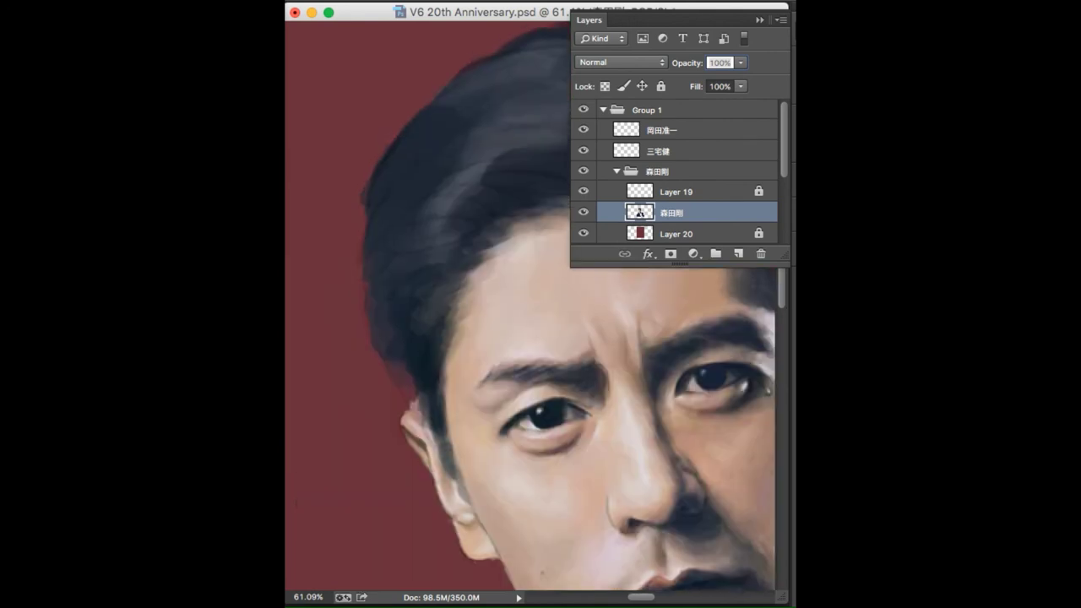
scroll(456, 307, up, 1)
scroll(426, 293, up, 3)
scroll(425, 293, right, 2)
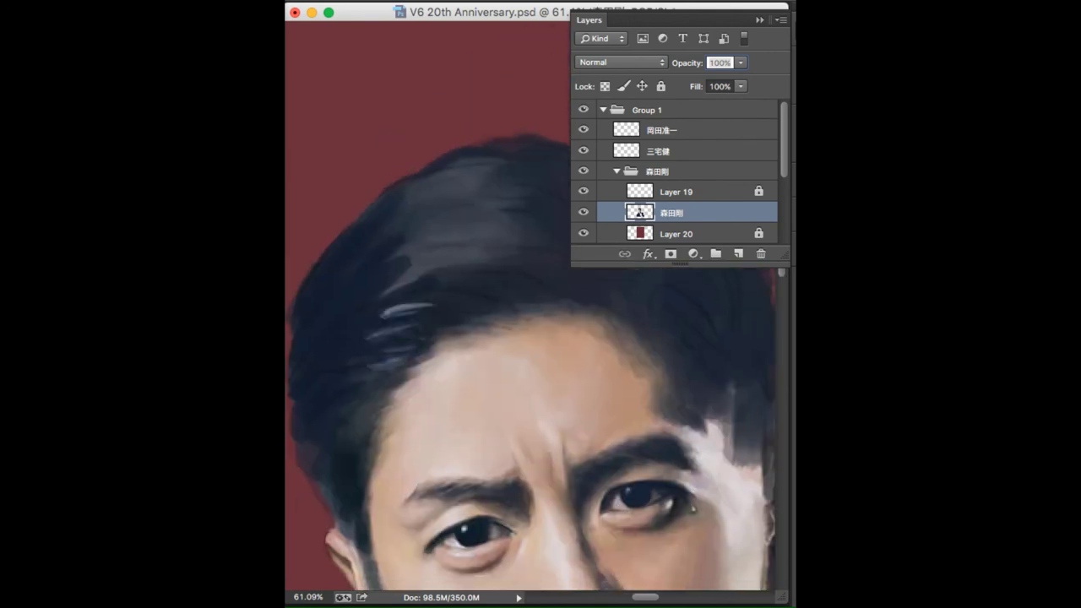
scroll(383, 284, down, 5)
scroll(573, 341, up, 3)
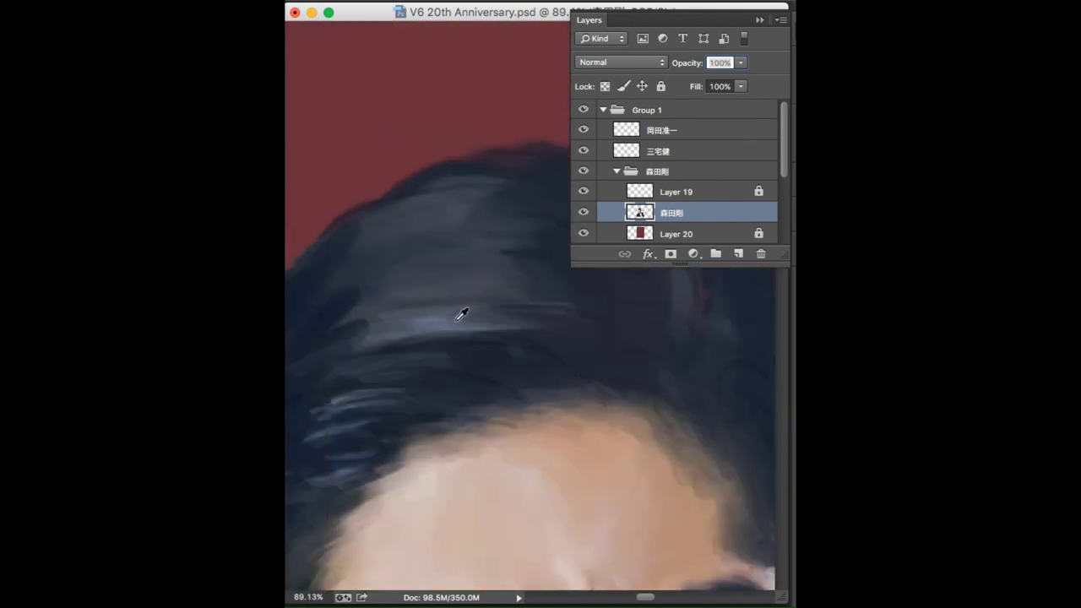
scroll(545, 267, up, 2)
scroll(546, 268, left, 2)
alt+click(495, 338)
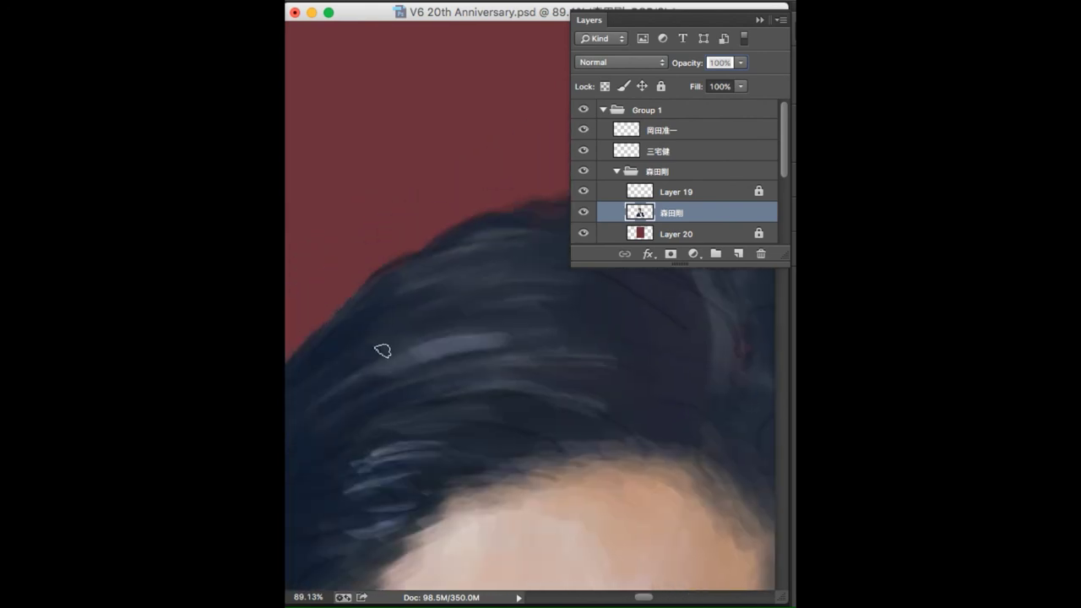
scroll(490, 363, up, 2)
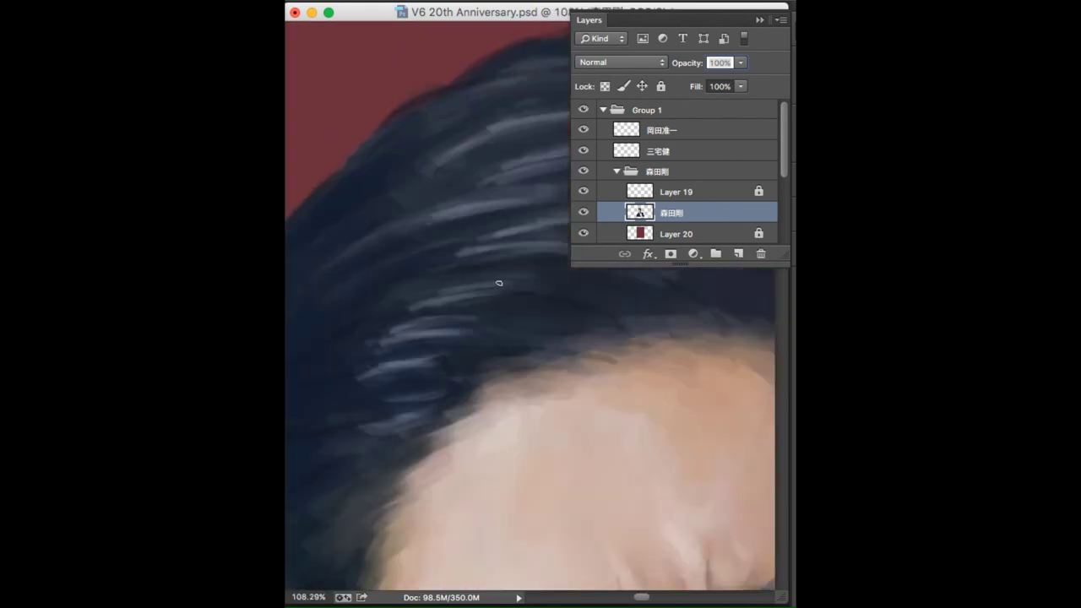
scroll(495, 289, down, 5)
scroll(407, 289, up, 3)
scroll(345, 309, down, 5)
scroll(471, 386, up, 5)
key(F7)
scroll(545, 343, right, 3)
scroll(546, 343, down, 2)
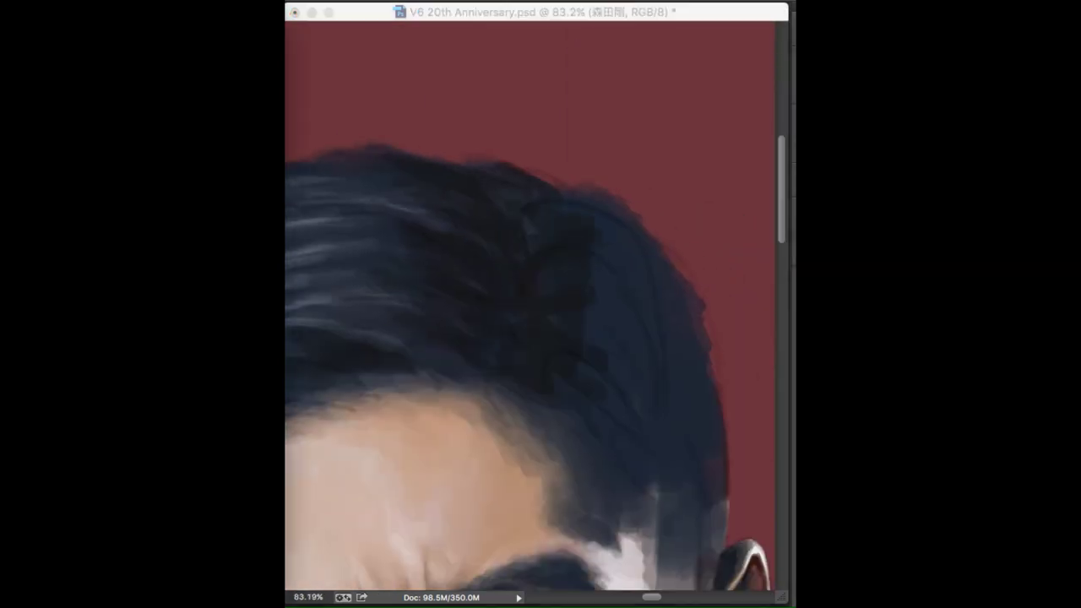
scroll(719, 363, down, 3)
alt+click(597, 454)
scroll(642, 422, up, 2)
Step: Paint thin light grey strands across the crown and along the hair's edge
drag(504, 408, 473, 324)
scroll(473, 324, up, 2)
drag(527, 247, 635, 243)
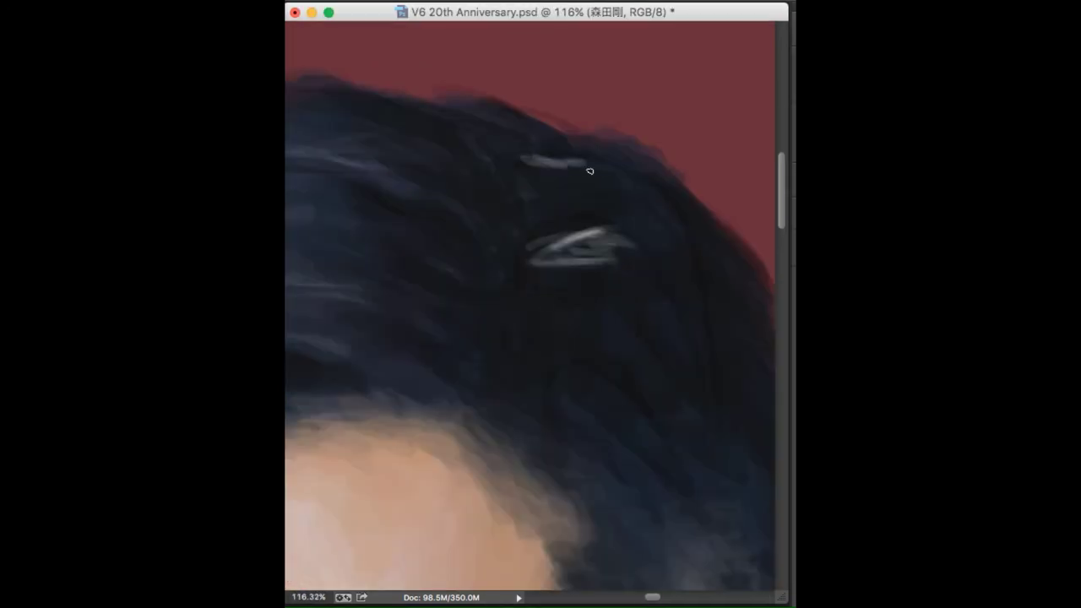
scroll(556, 118, down, 2)
scroll(561, 110, right, 3)
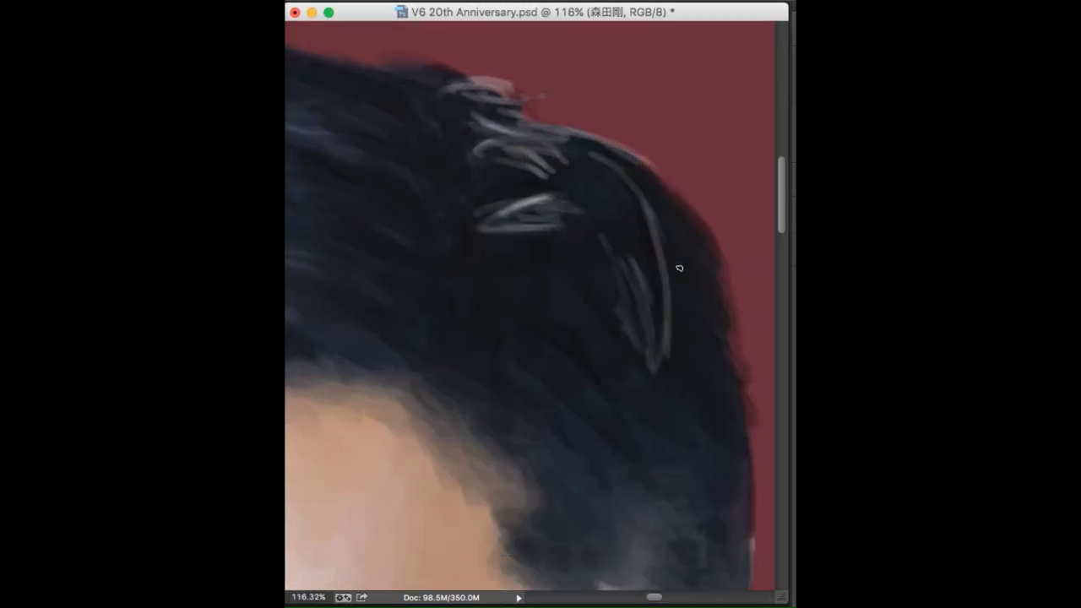
drag(650, 254, 654, 355)
scroll(620, 243, up, 1)
alt+click(502, 212)
drag(562, 435, 596, 480)
alt+click(473, 305)
drag(384, 297, 469, 342)
scroll(512, 282, down, 3)
scroll(521, 266, right, 2)
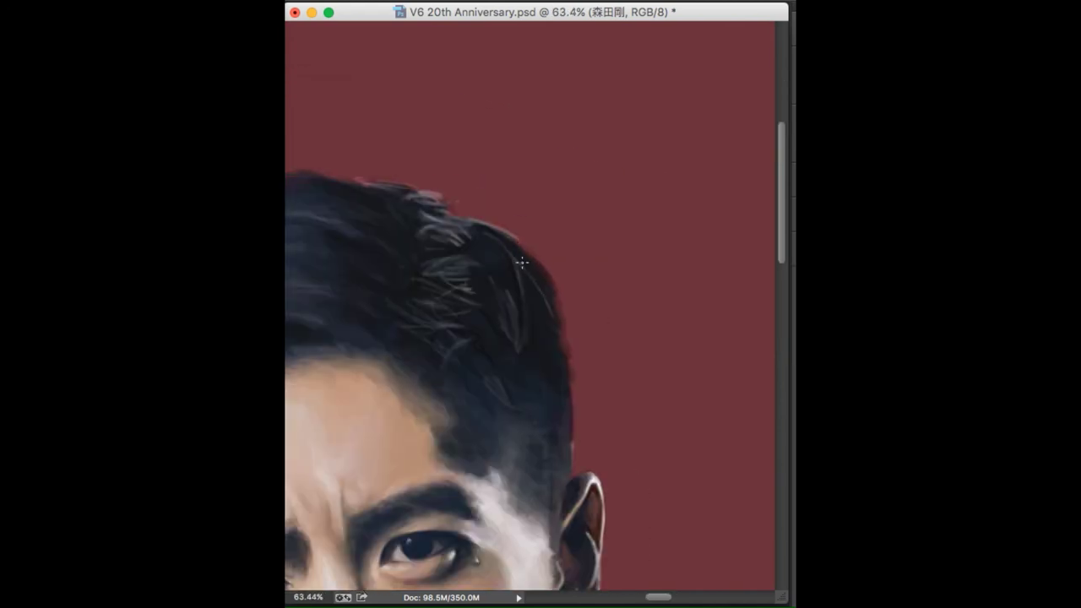
scroll(415, 273, down, 3)
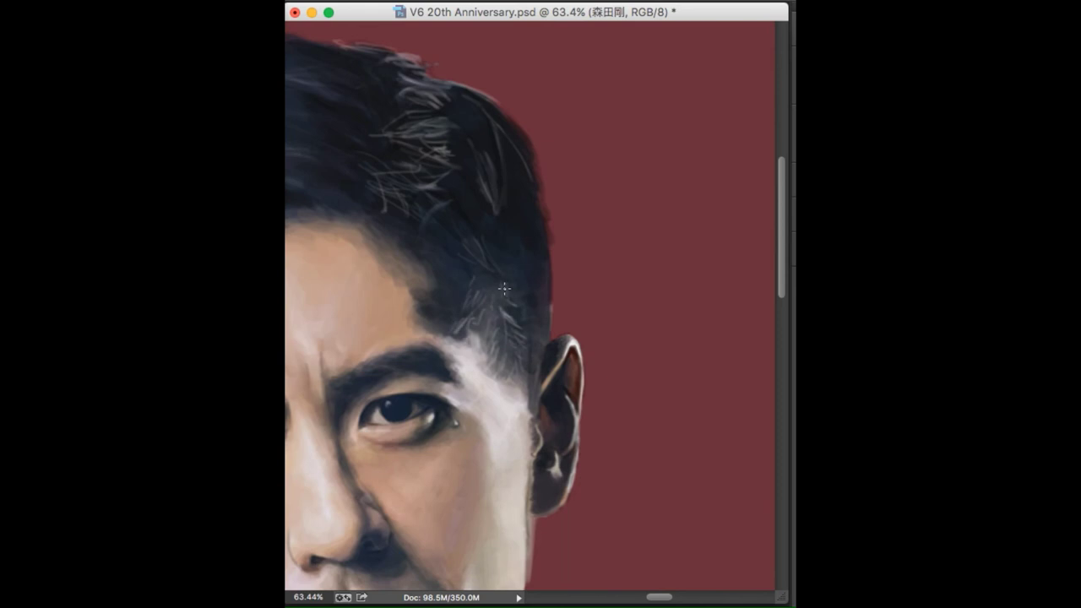
Step: Bring back the Layers panel with F7, sample the jacket navy, and zoom out to the full portrait
scroll(493, 349, down, 5)
scroll(500, 353, up, 5)
key(F7)
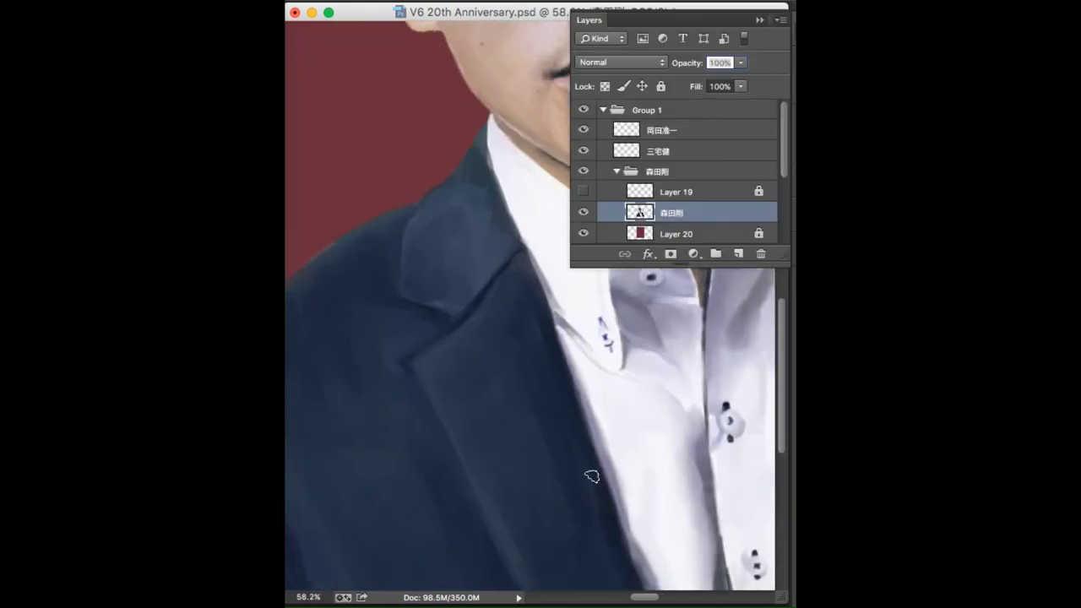
scroll(548, 478, down, 3)
scroll(476, 290, up, 1)
scroll(405, 232, up, 3)
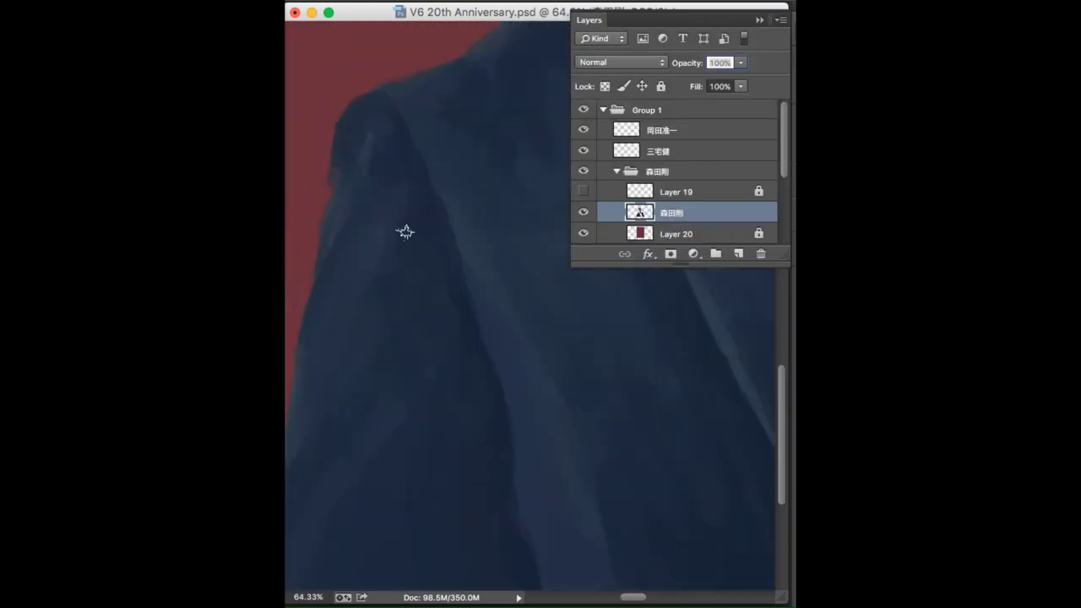
scroll(436, 382, down, 3)
scroll(615, 439, down, 1)
scroll(605, 357, up, 3)
scroll(464, 362, up, 2)
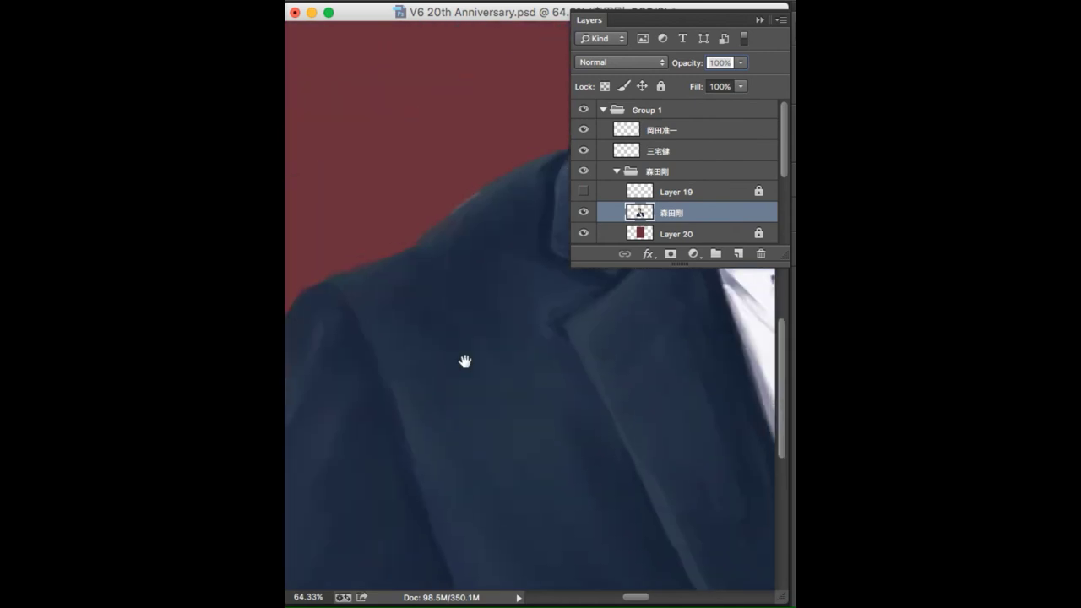
scroll(406, 374, down, 4)
scroll(406, 374, down, 2)
scroll(442, 349, down, 2)
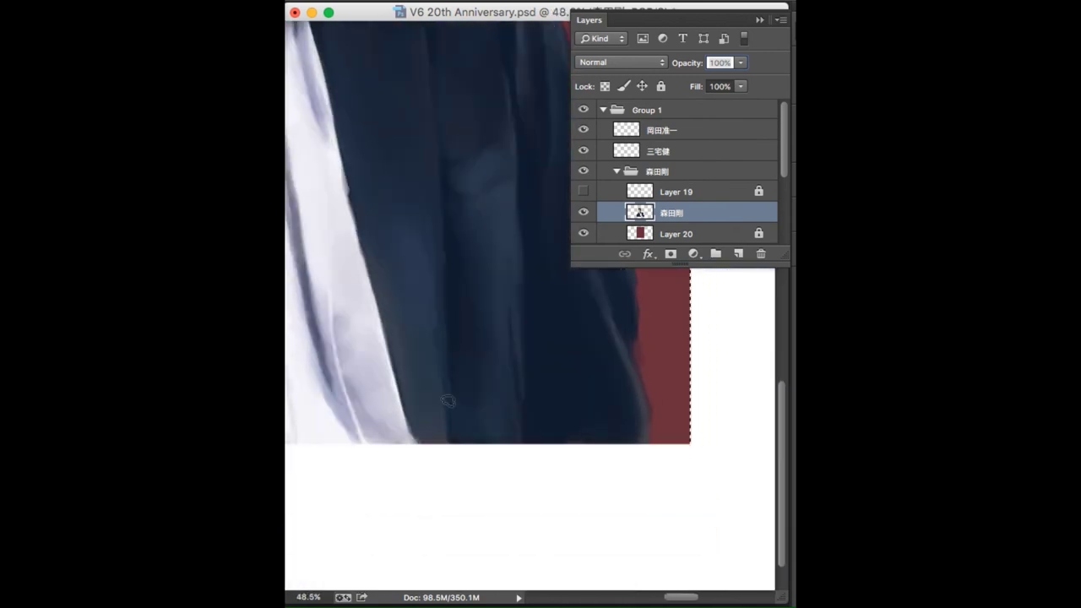
scroll(447, 397, up, 1)
alt+click(501, 246)
scroll(501, 246, down, 2)
scroll(442, 285, down, 2)
scroll(441, 224, down, 2)
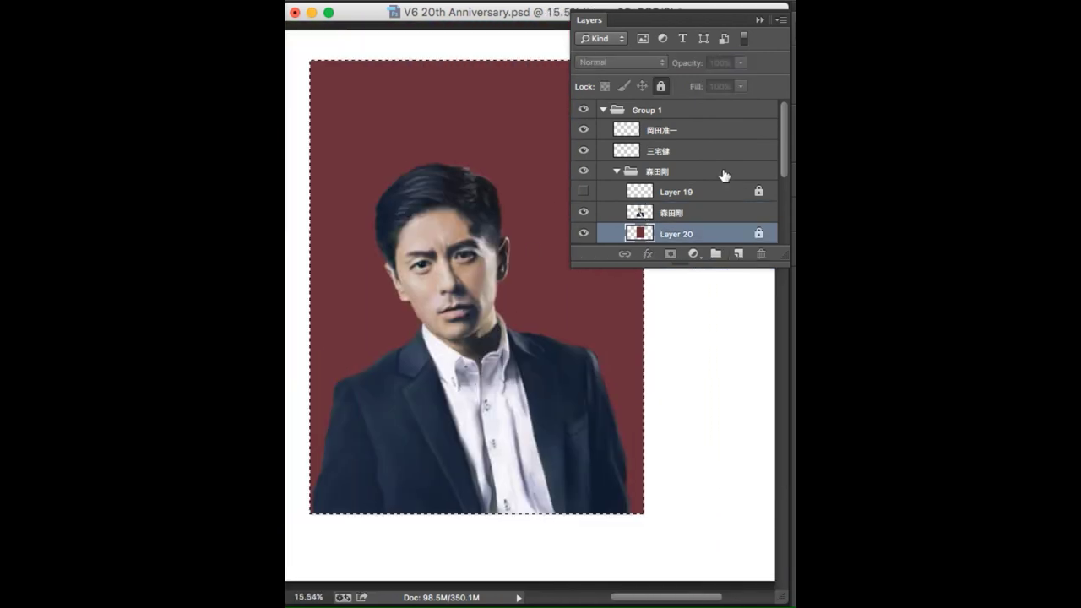
Step: Brush dark maroon at top-left and peach/tan on the right, blending around the figure
mouse_move(314, 93)
mouse_down()
mouse_move(301, 115)
mouse_move(362, 164)
mouse_up()
scroll(526, 307, down, 2)
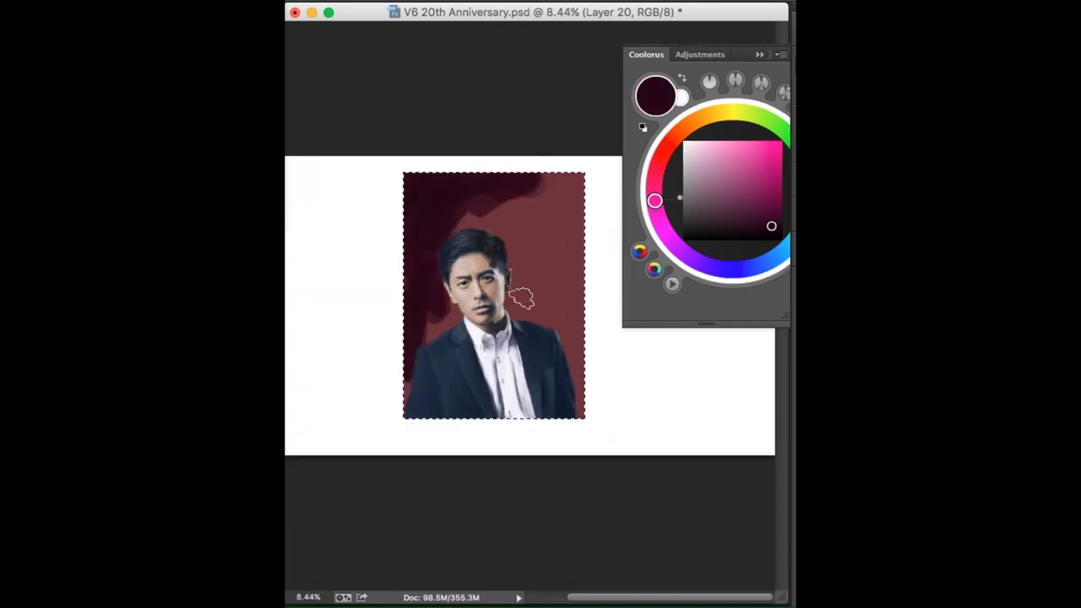
scroll(529, 171, up, 1)
drag(528, 170, 535, 310)
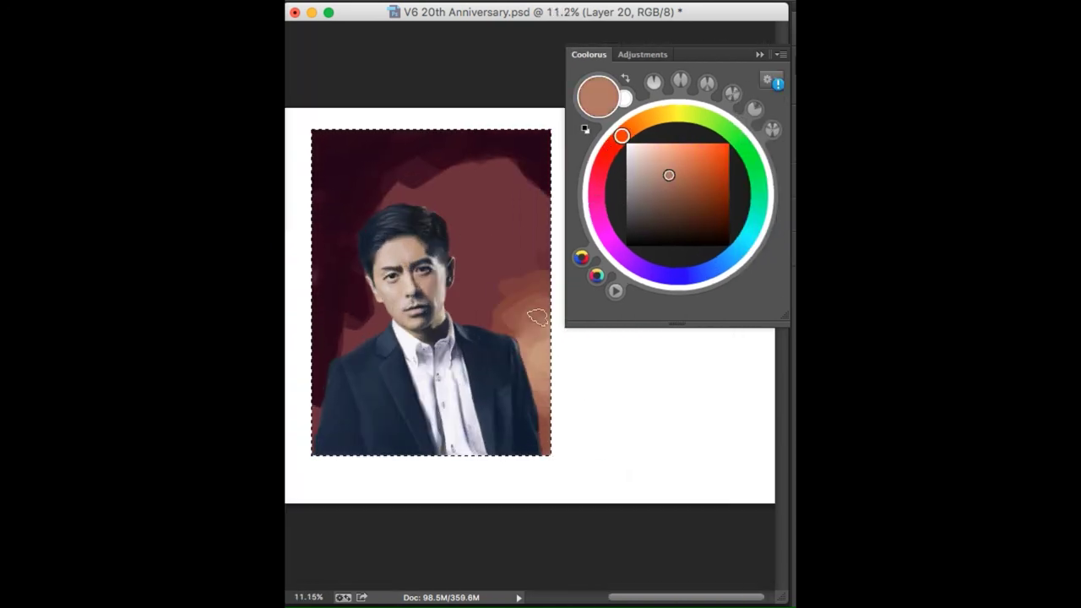
mouse_move(367, 214)
mouse_down()
mouse_move(375, 301)
mouse_move(370, 221)
mouse_up()
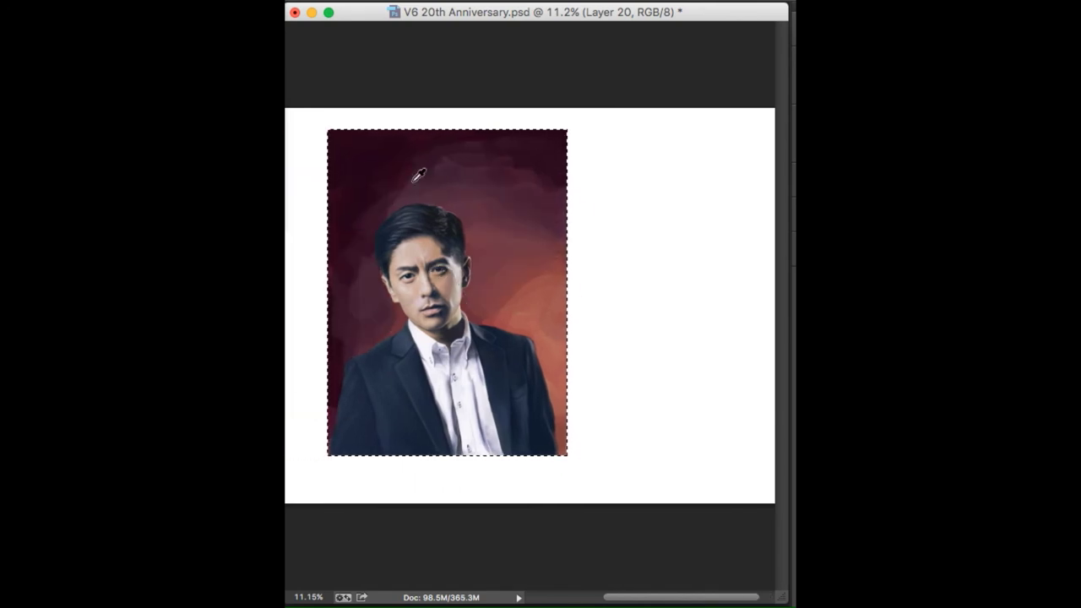
alt+click(522, 404)
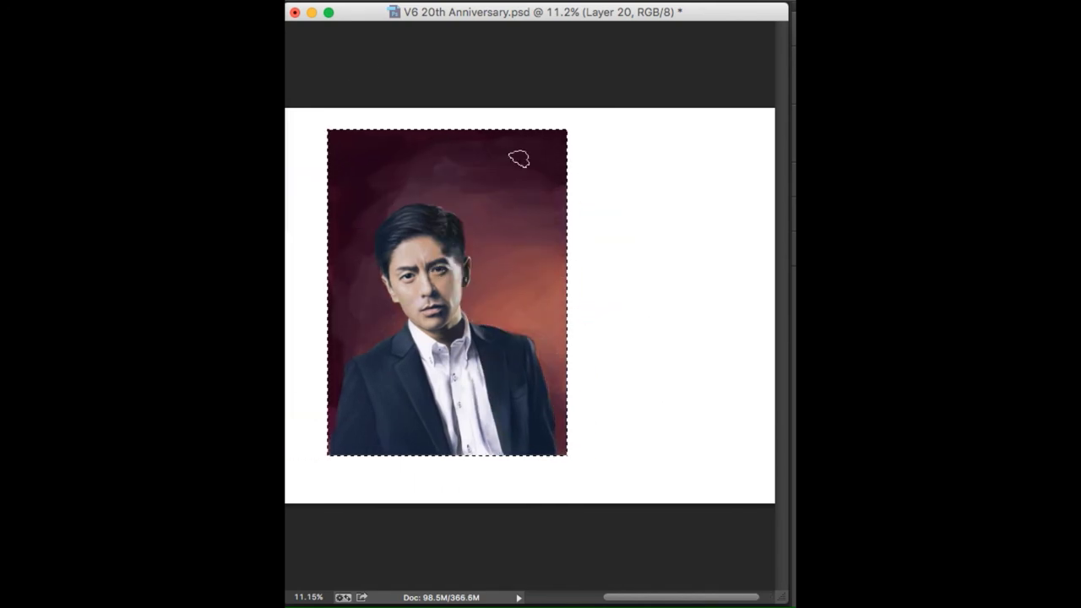
Step: Lasso a background patch, repaint it reddish-brown, deselect, and show the Layers panel
scroll(531, 188, up, 5)
drag(374, 265, 427, 445)
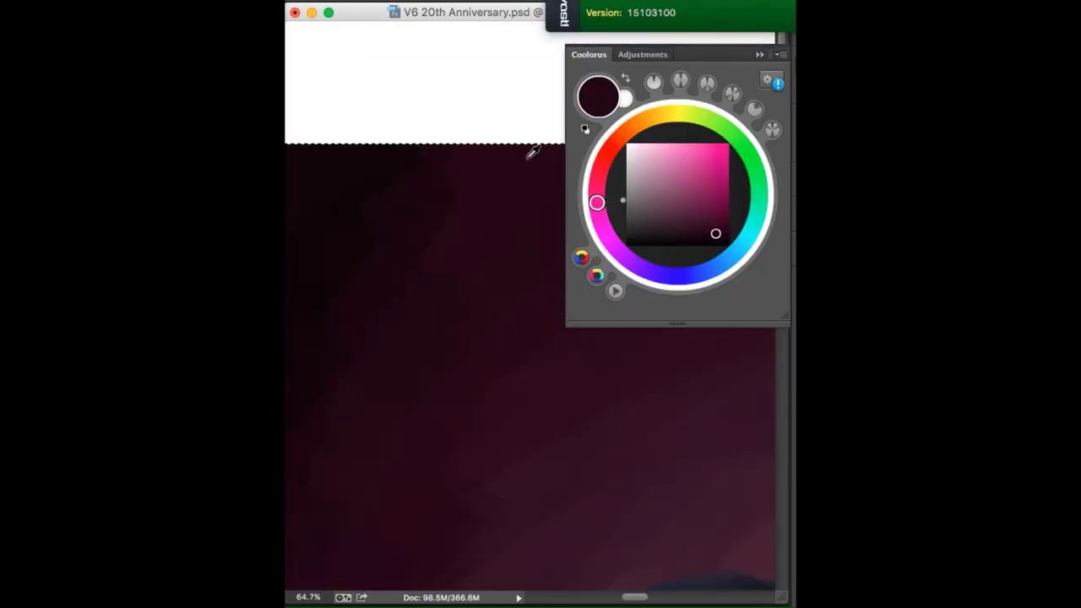
alt+click(478, 290)
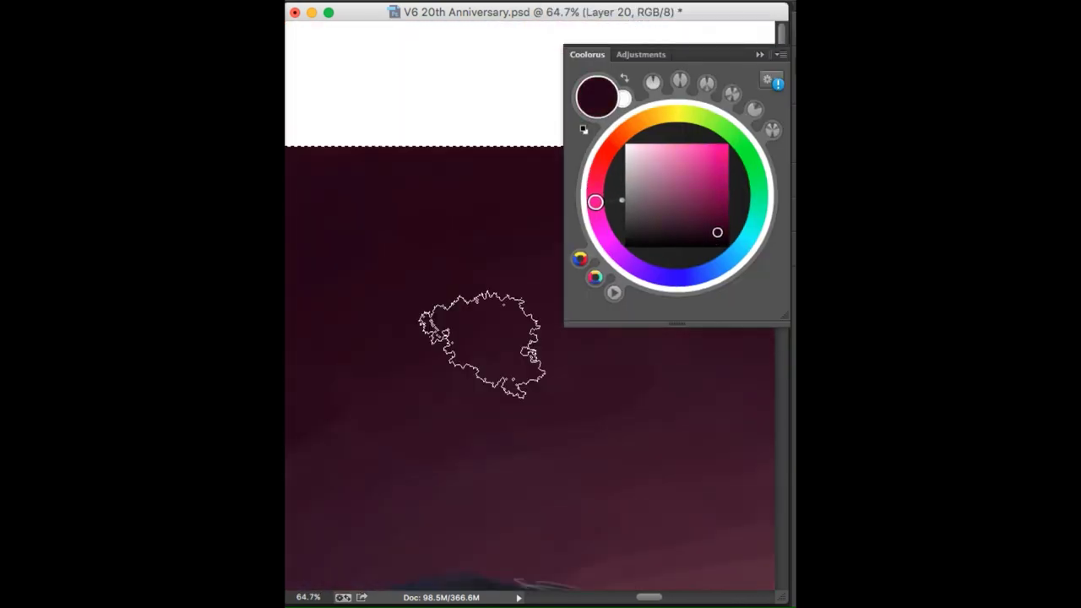
click(677, 196)
scroll(464, 488, up, 3)
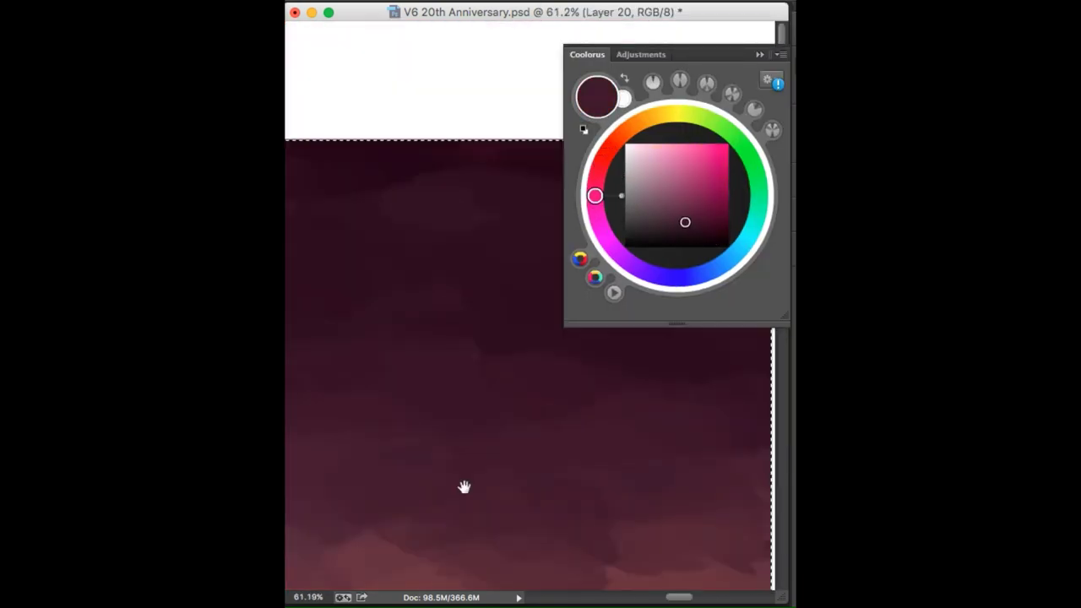
key(ctrl+d)
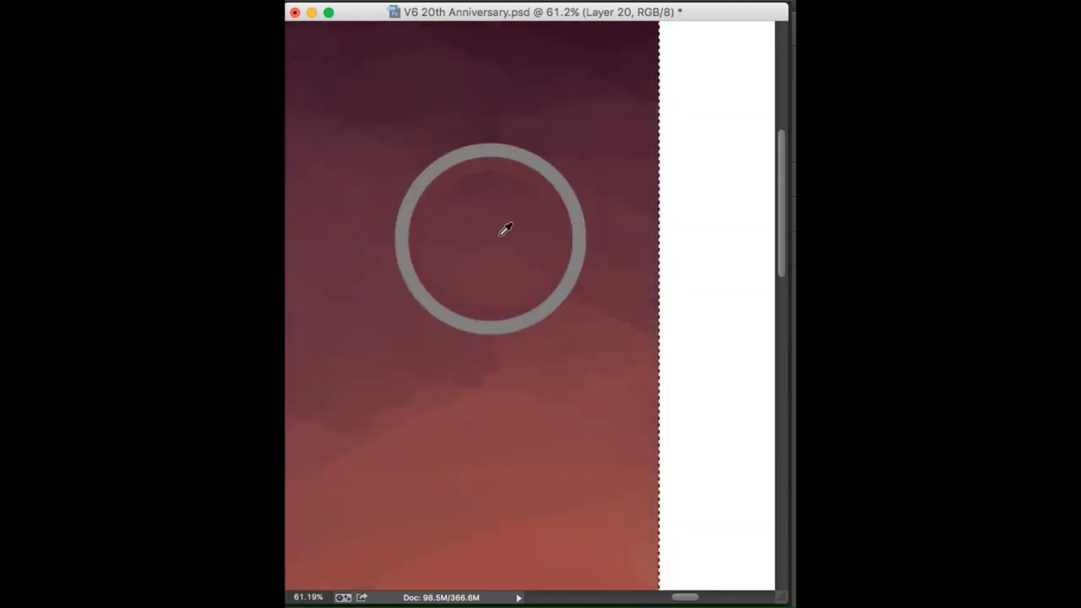
scroll(474, 331, down, 5)
scroll(474, 331, down, 5)
key(F7)
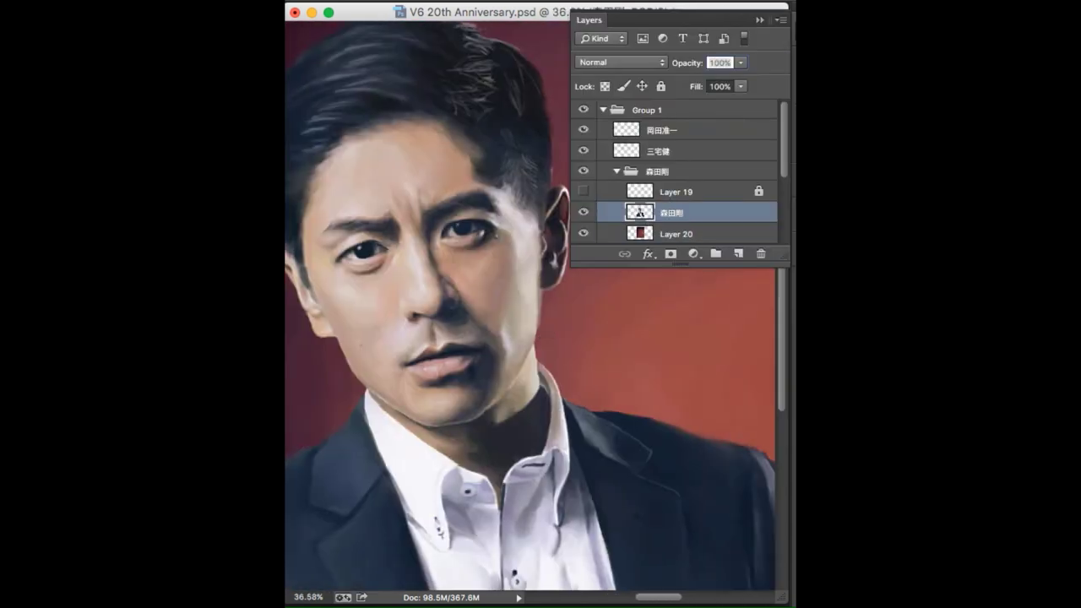
Step: Set Layer 21's blend mode to Color Dodge and return to the Coolorus colour wheel
click(617, 63)
click(625, 180)
key(F7)
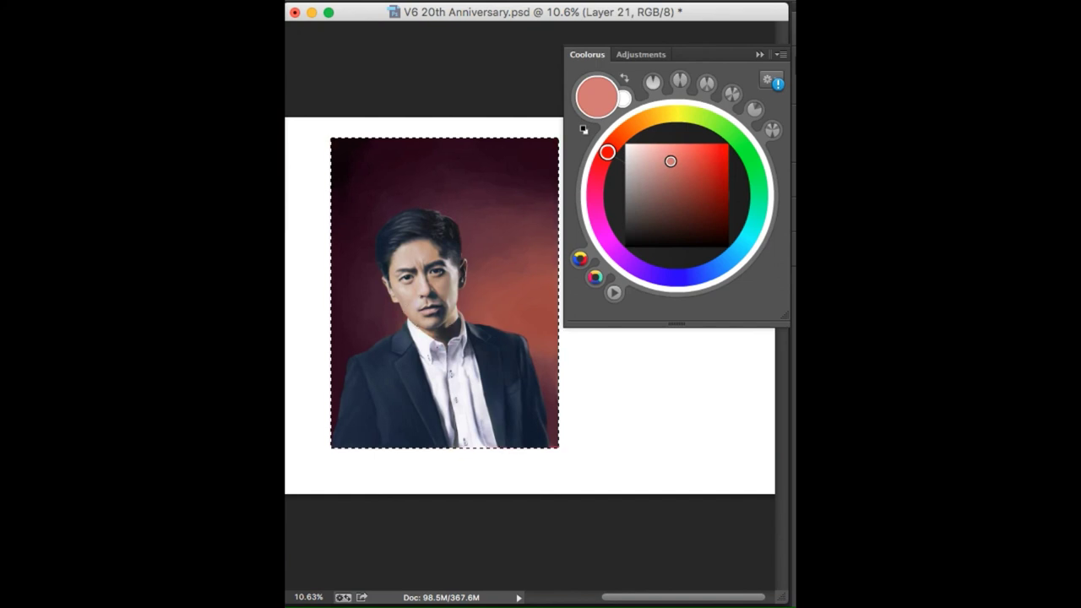
scroll(500, 330, up, 2)
scroll(456, 372, down, 2)
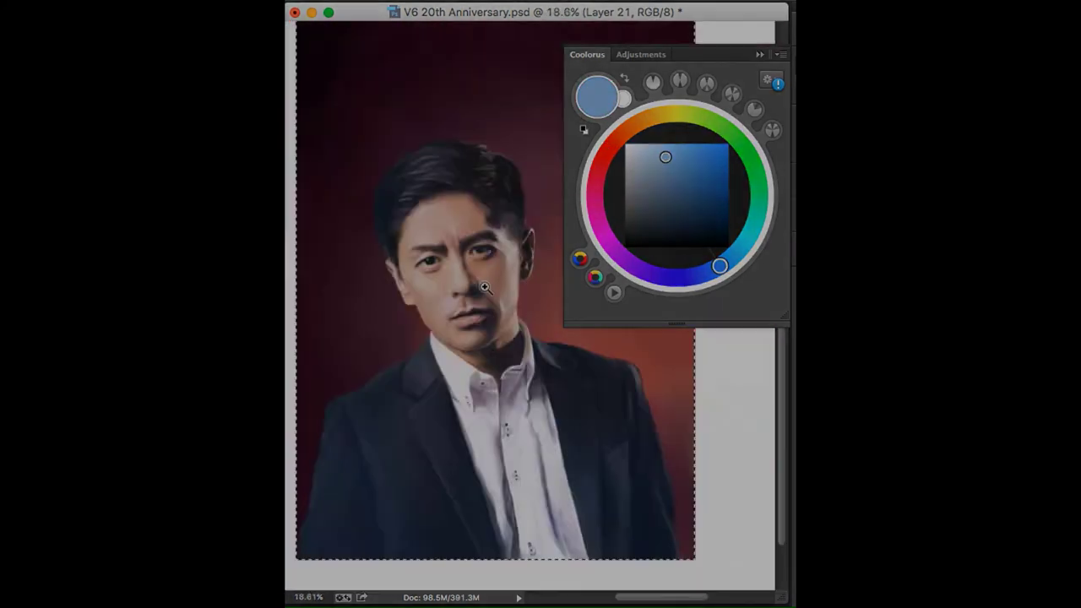